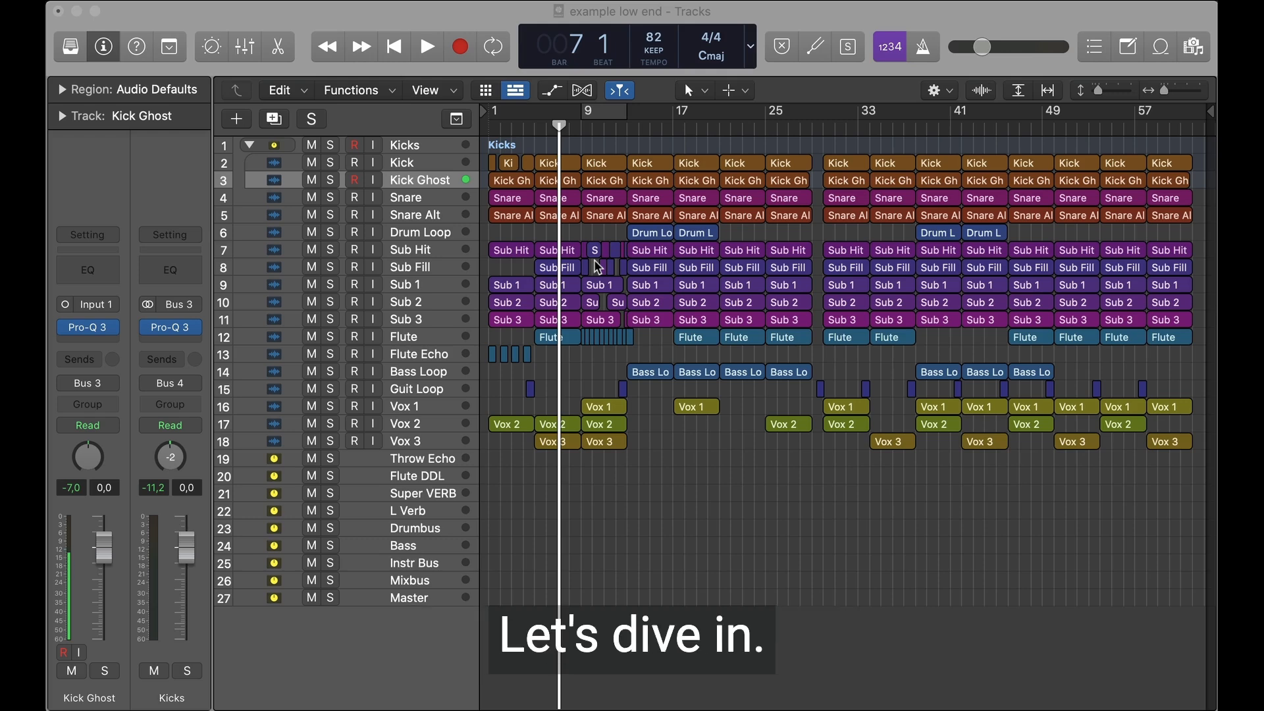
# Step: Play the arrangement from bar 7, and play the main theme starting at bar 17
pyautogui.click(494, 14)
pyautogui.click(427, 47)
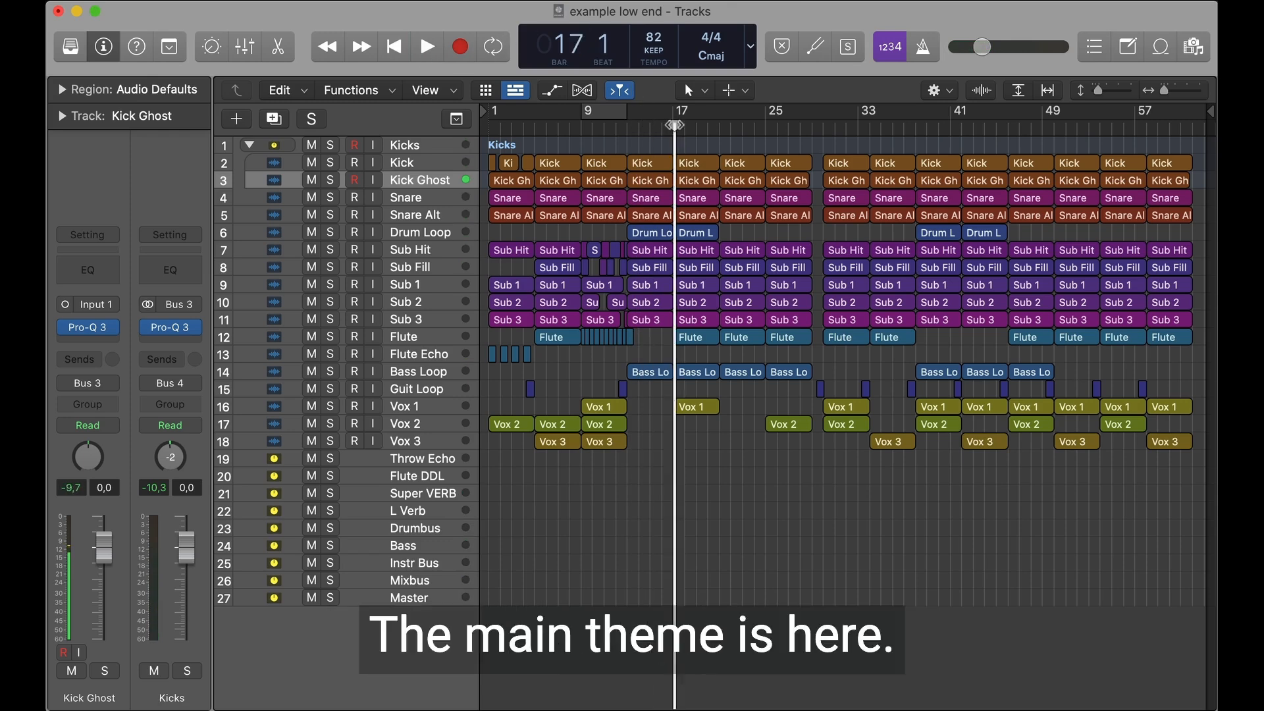
pyautogui.press('super+Right')
pyautogui.press('space')
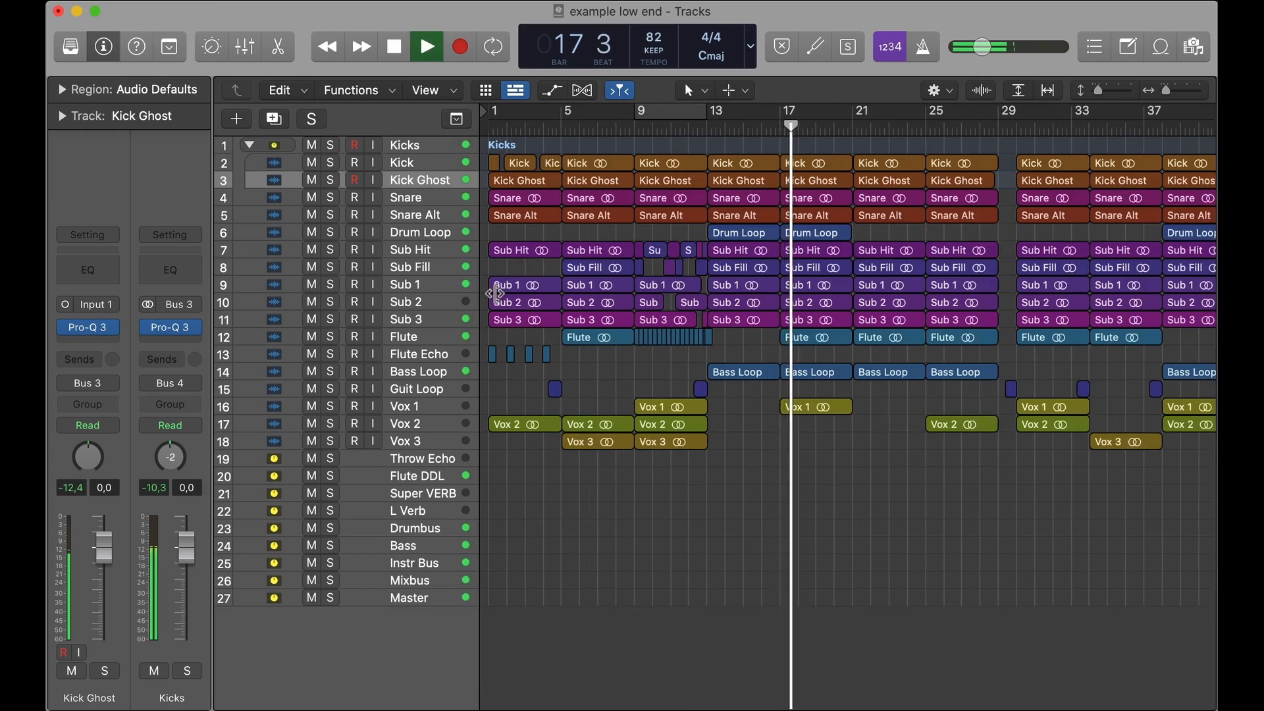
# Step: Examine the sub, flute and bass loop waveforms from bar 17 onward during playback, and stop the playback
pyautogui.press('super+Down')
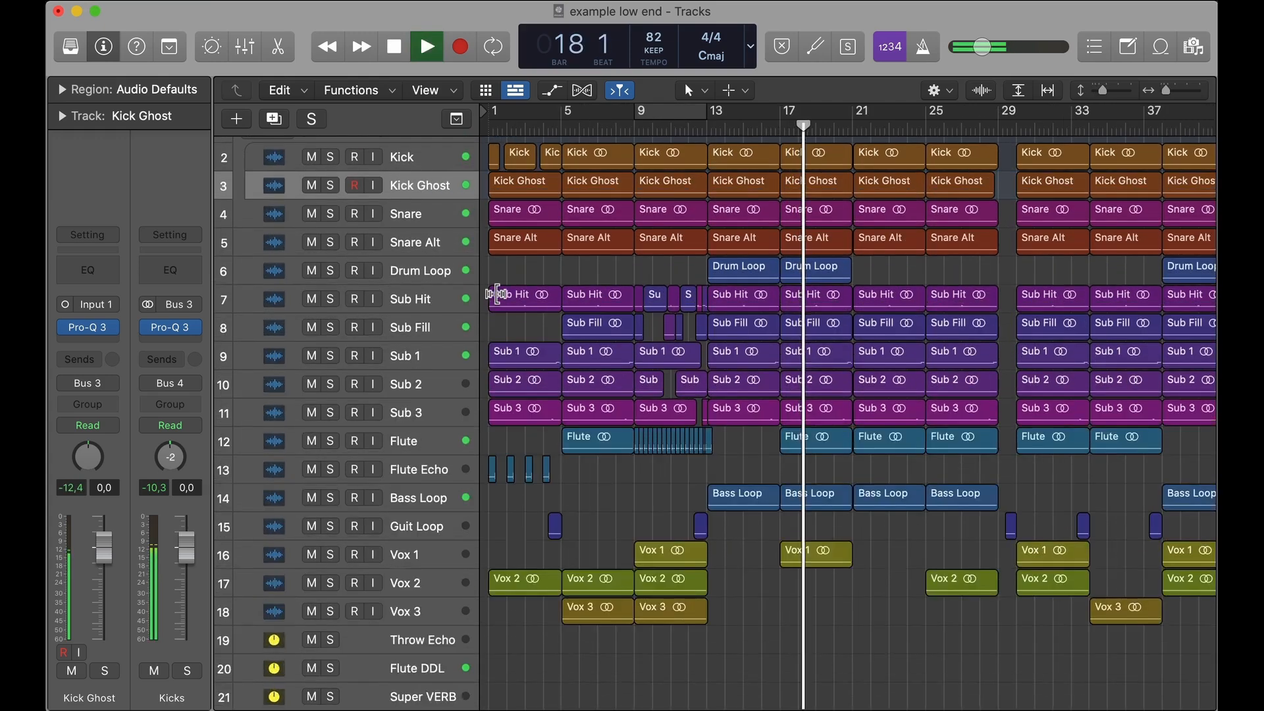
pyautogui.press('super+Down')
pyautogui.press('super+Down')
pyautogui.scroll(-10, 497, 295)
pyautogui.press('super+Right')
pyautogui.press('super+Right')
pyautogui.press('super+Right')
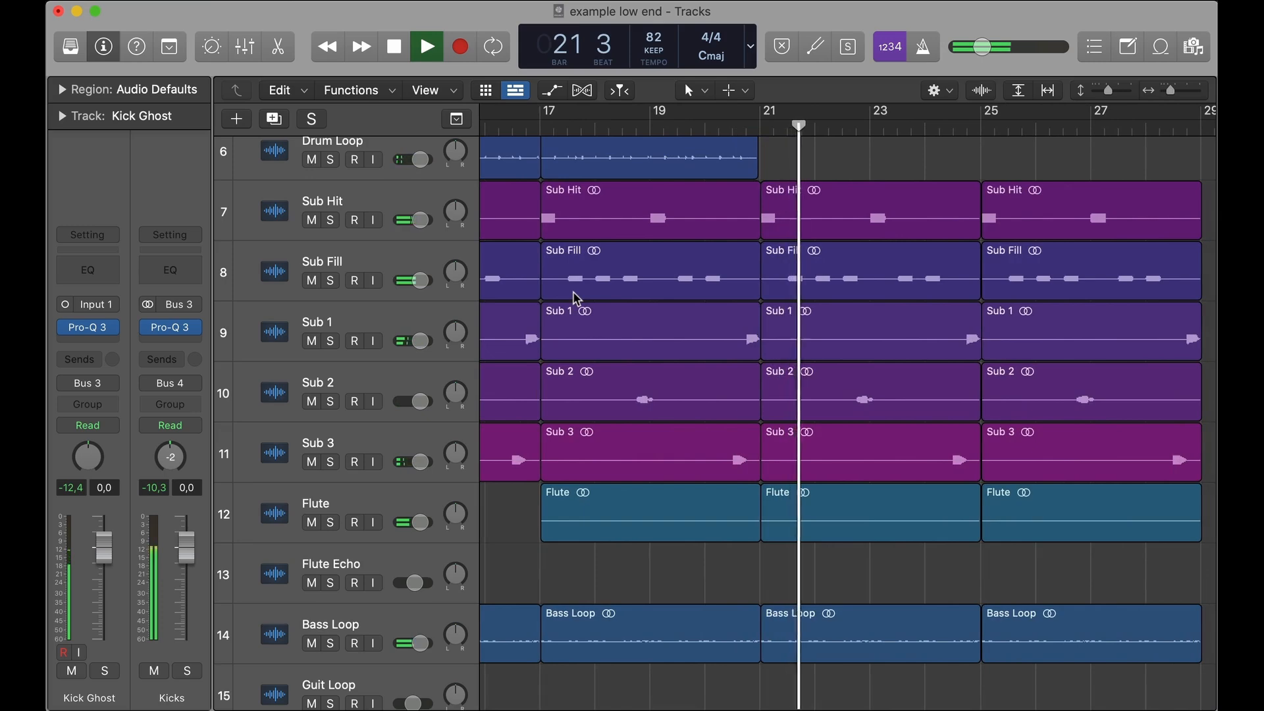
pyautogui.press('space')
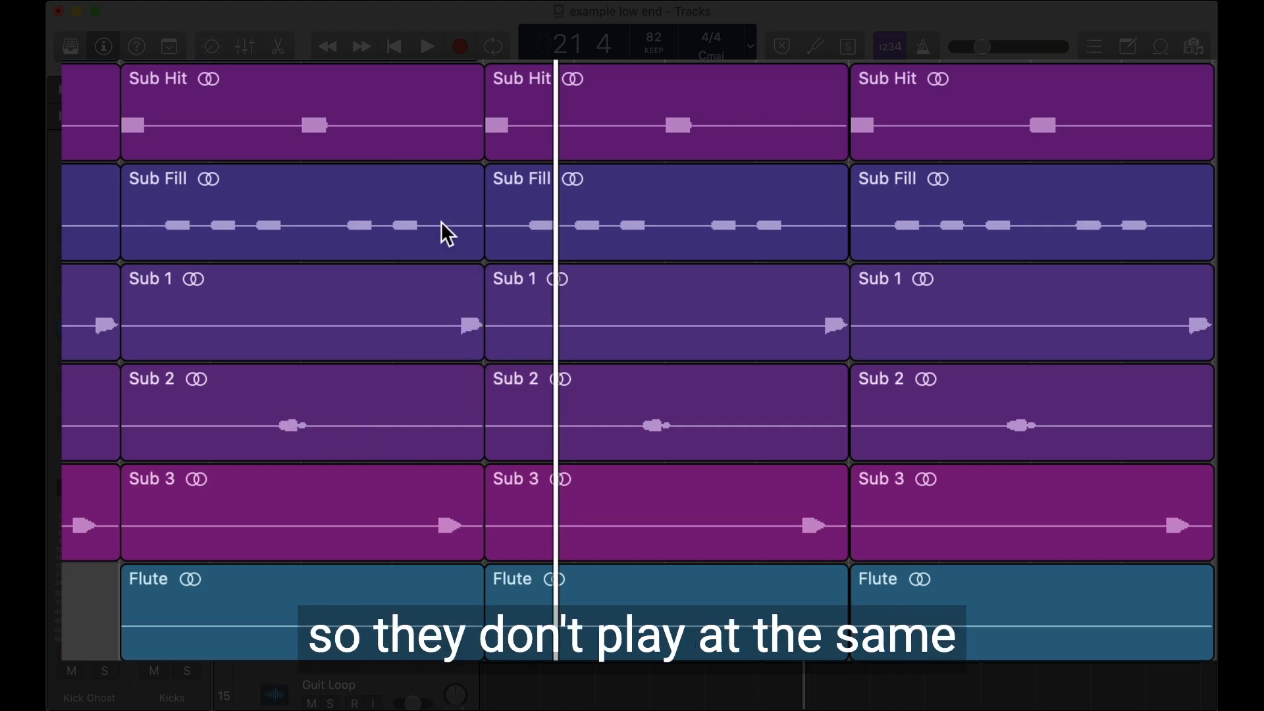
# Step: Examine the Kick, Kick Ghost and Snare waveforms against the sub tracks around bars 17 to 29
pyautogui.scroll(5, 436, 227)
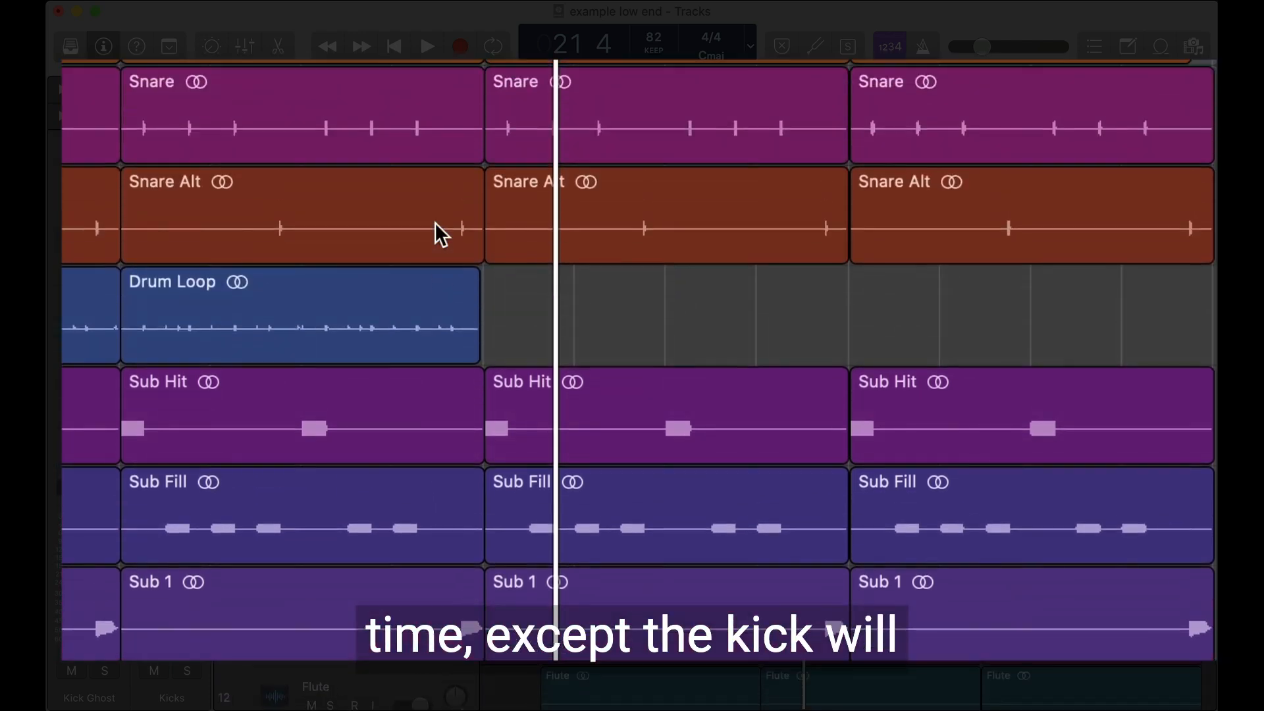
pyautogui.scroll(5, 433, 221)
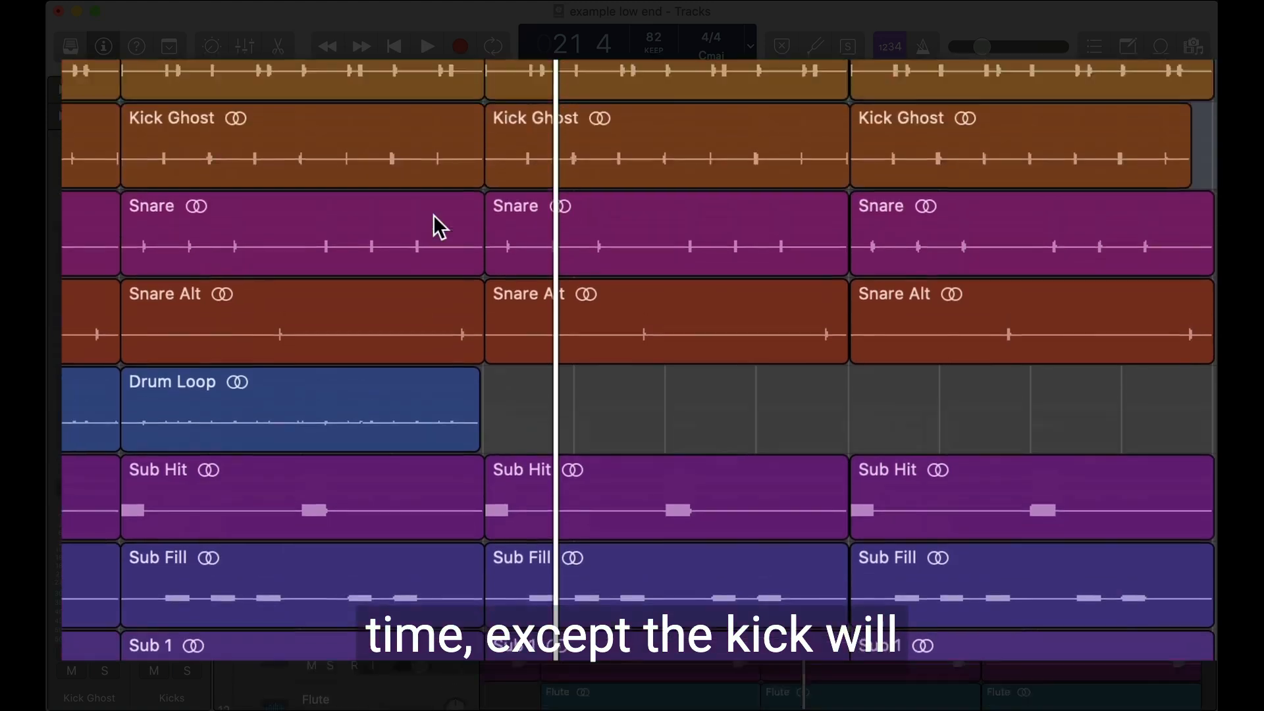
pyautogui.press('super+Down')
pyautogui.press('super+Down')
pyautogui.press('super+Down')
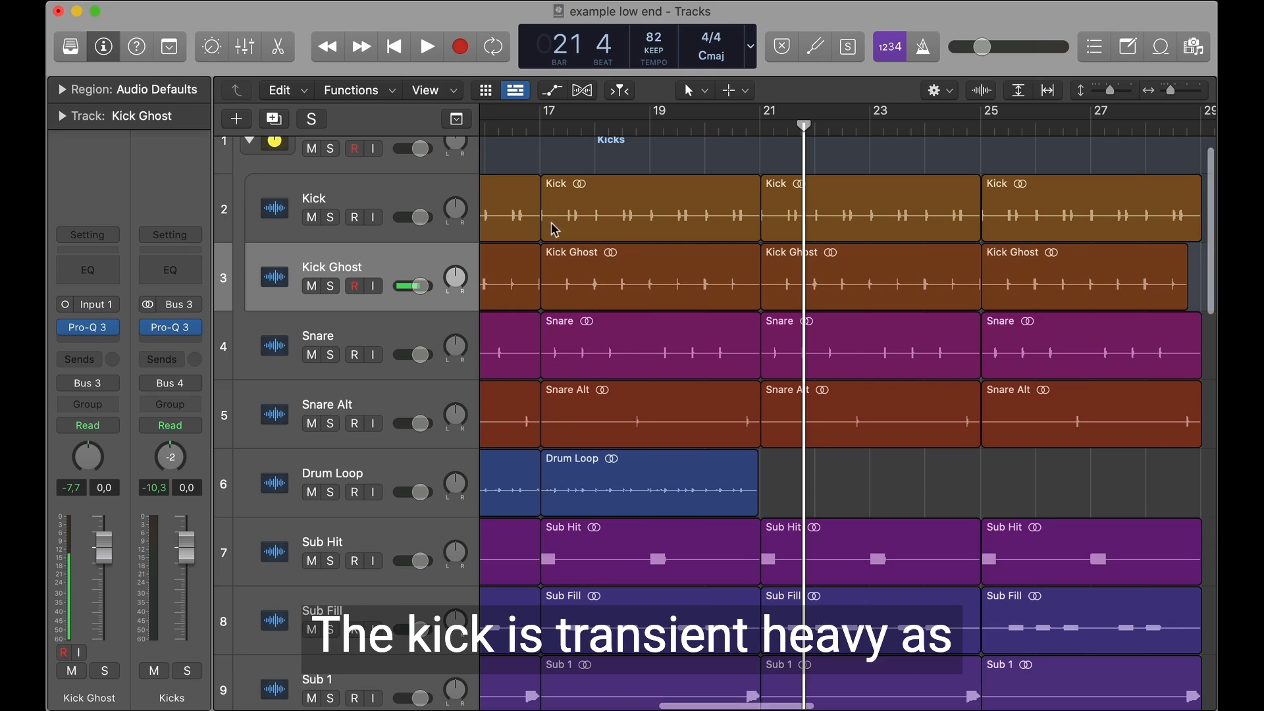
# Step: Examine the Kick hit at the start of bar 21 in close-up
pyautogui.press('super+Right')
pyautogui.press('super+Right')
pyautogui.press('super+Right')
pyautogui.press('super+Right')
pyautogui.press('super+Right')
pyautogui.press('super+Right')
pyautogui.press('super+Right')
pyautogui.press('super+Right')
pyautogui.press('super+Right')
pyautogui.hscroll(-8, 583, 237)
pyautogui.hscroll(-5, 582, 236)
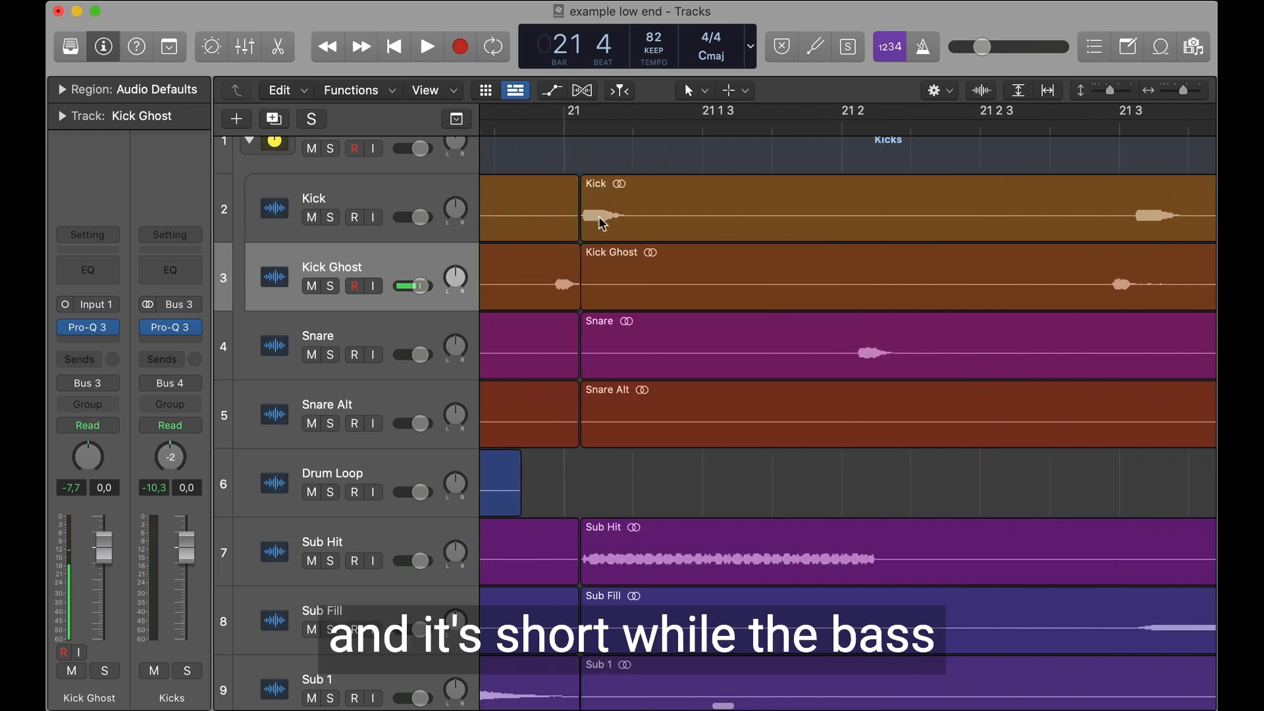
# Step: Compare the length of the Sub Hit note at bar 21 with the Kick hit above it
pyautogui.scroll(-6, 596, 220)
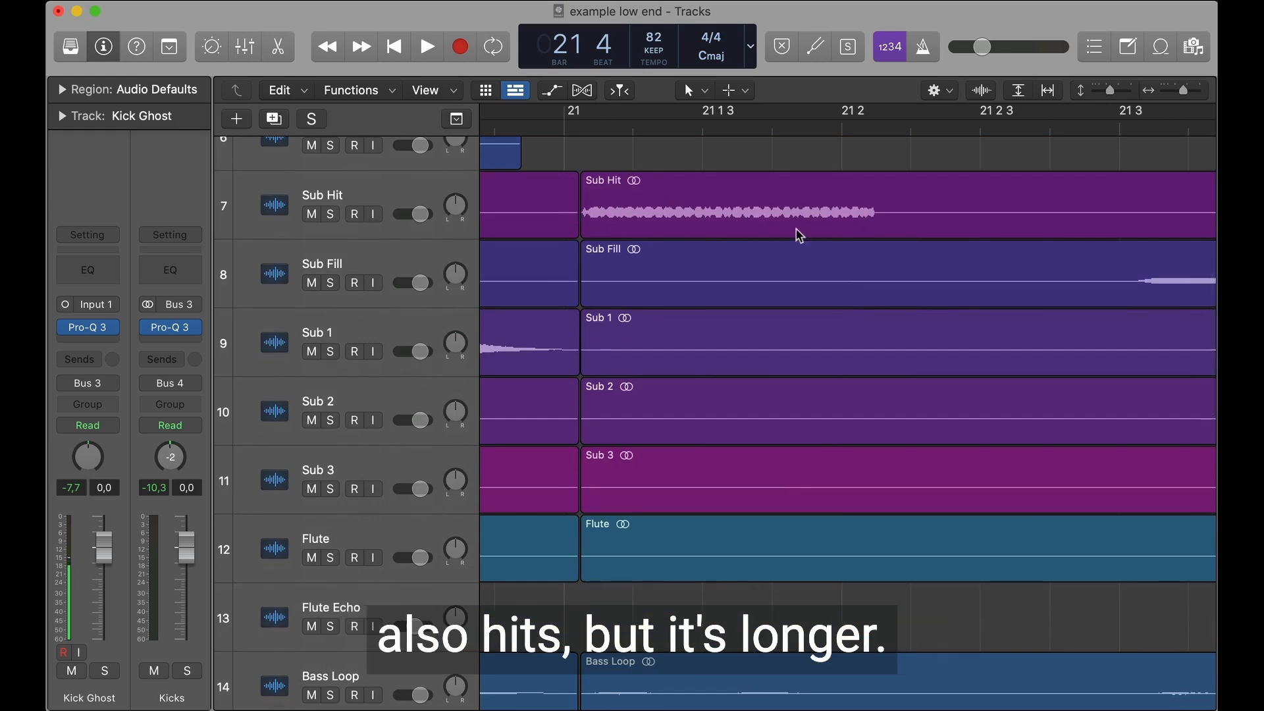
pyautogui.scroll(6, 679, 232)
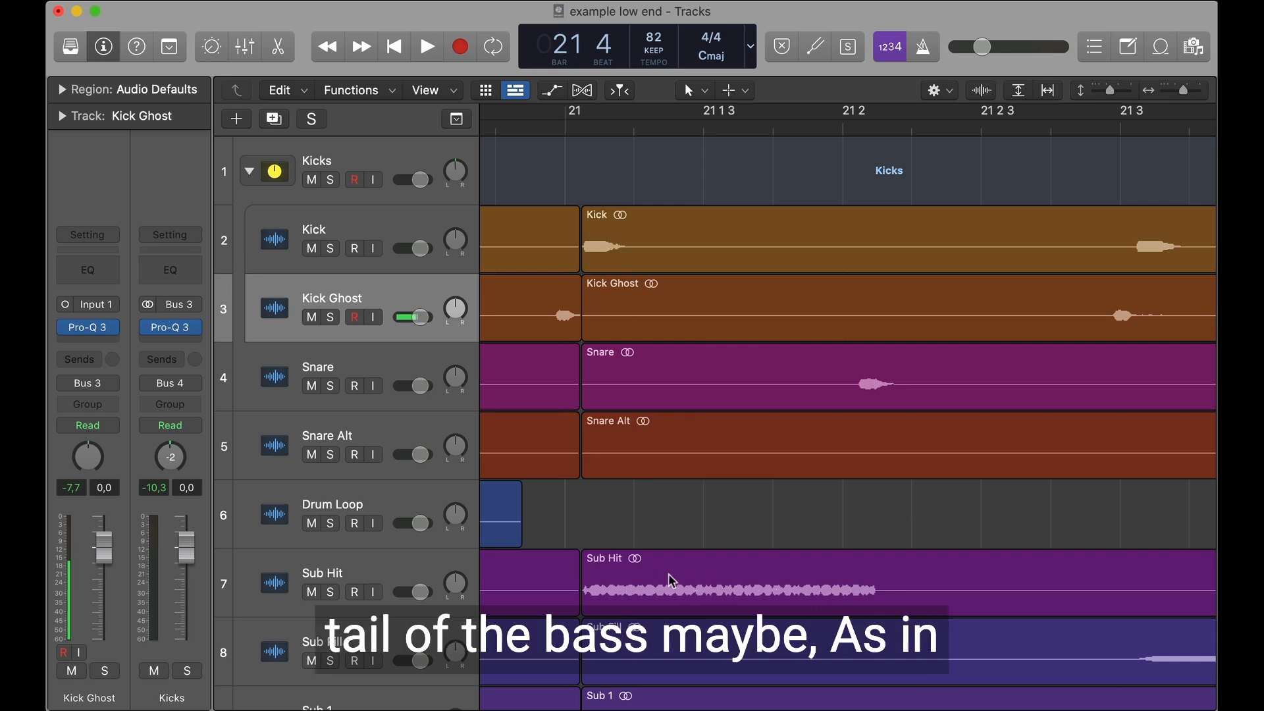
pyautogui.scroll(-5, 718, 617)
pyautogui.scroll(2, 718, 618)
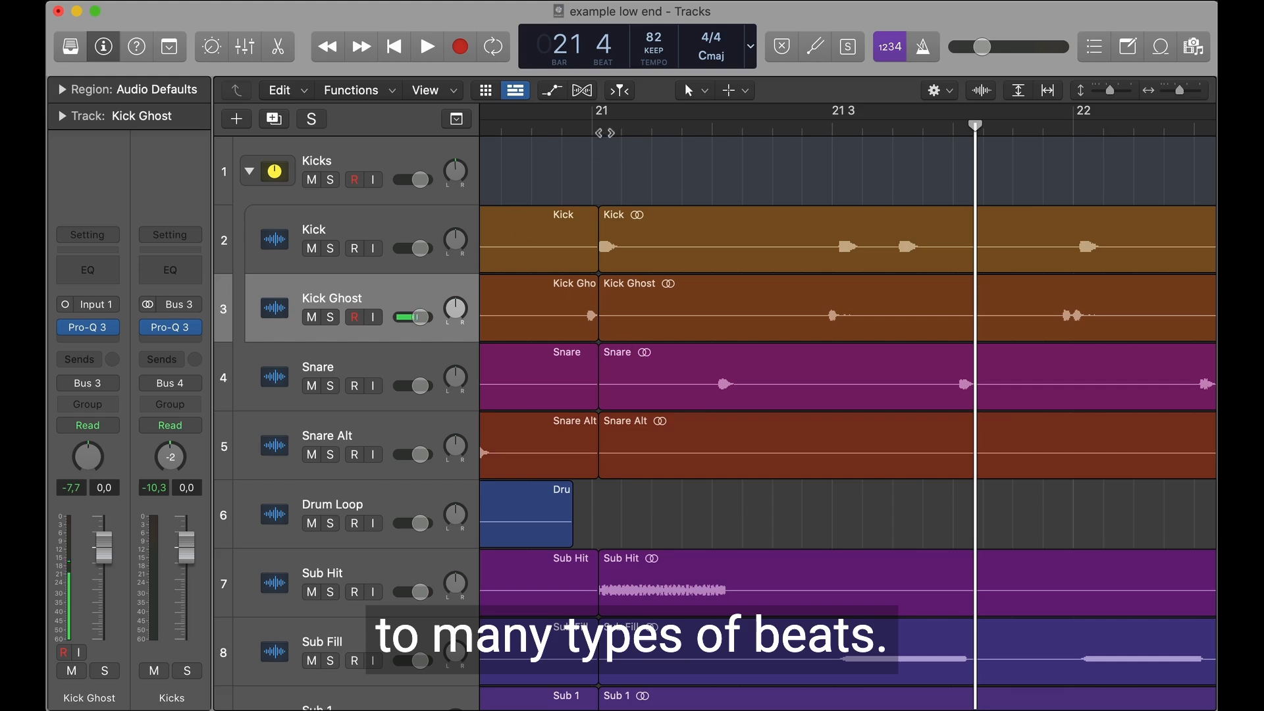
# Step: Select the Kick track, solo the Kicks stack and play it around the start of bar 21
pyautogui.press('space')
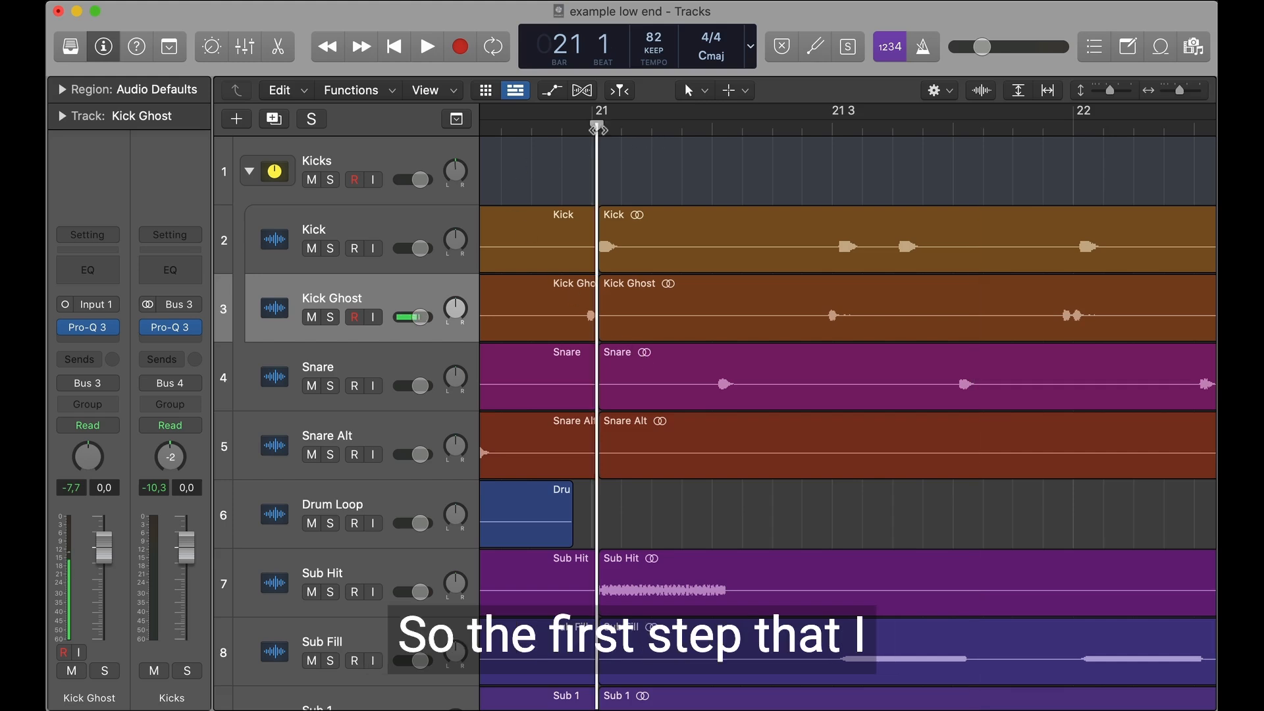
pyautogui.click(605, 211)
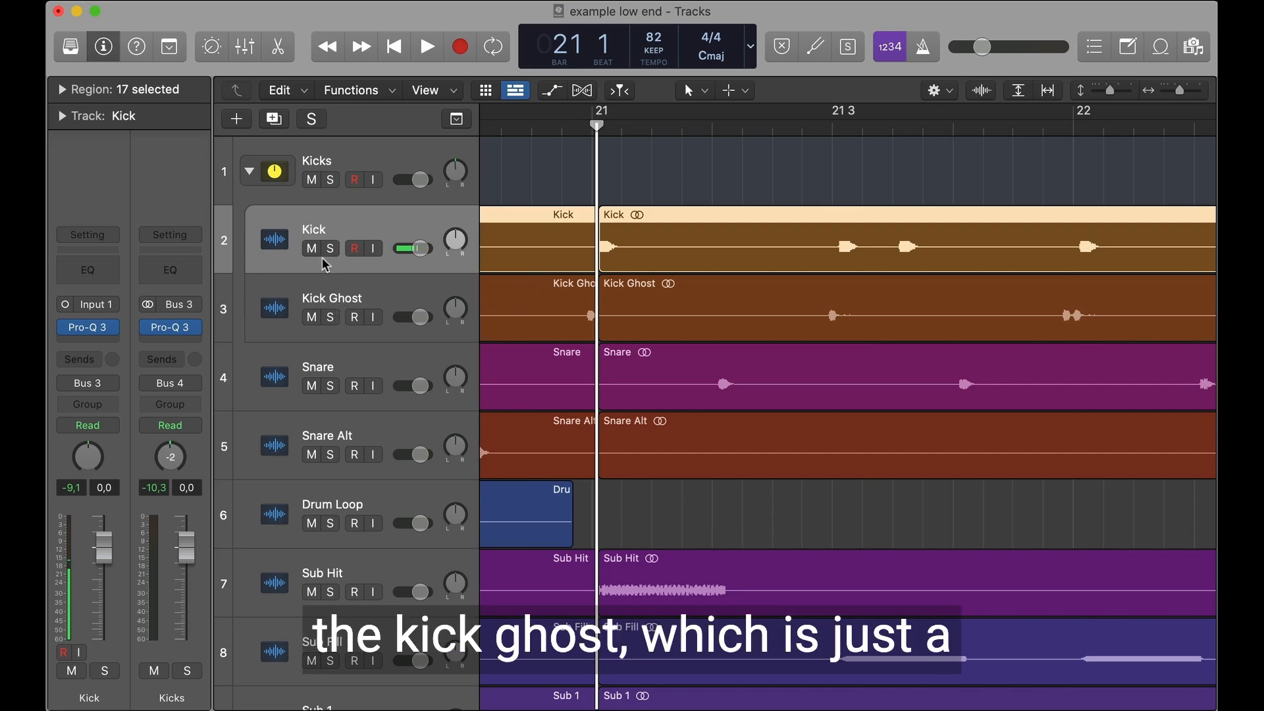
pyautogui.click(330, 180)
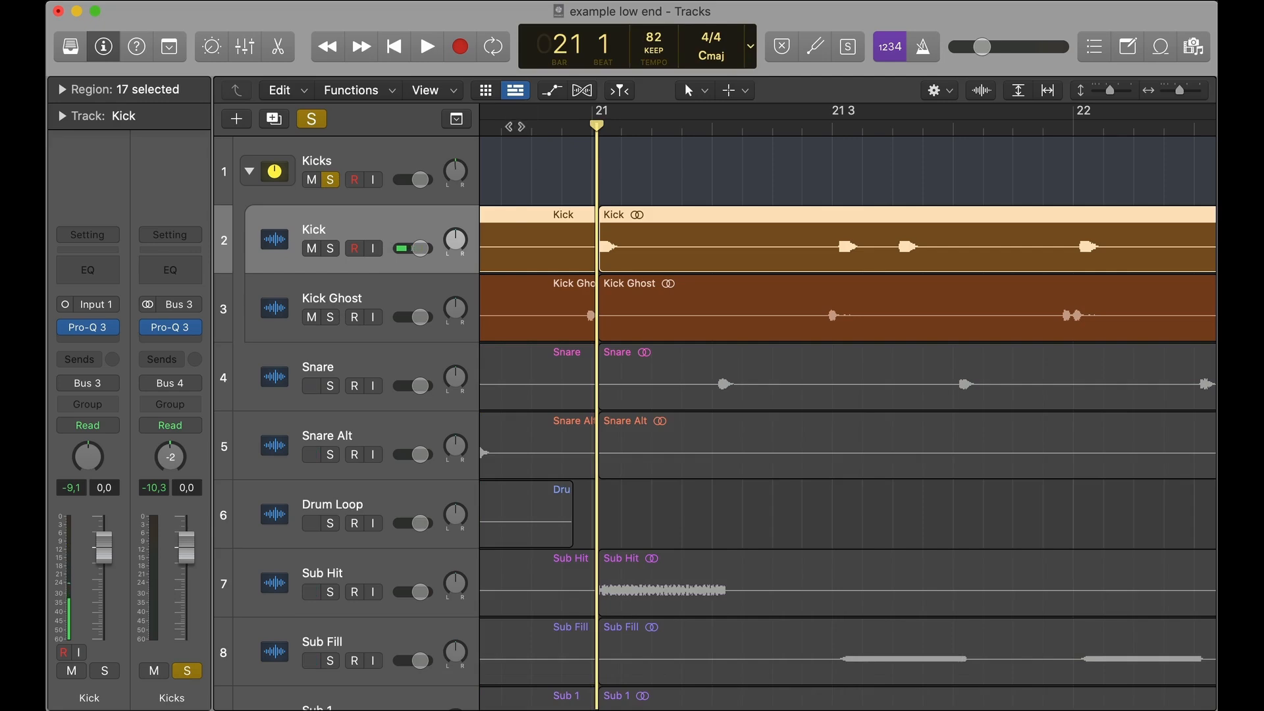
pyautogui.click(515, 126)
pyautogui.moveTo(515, 126); pyautogui.dragTo(624, 125)
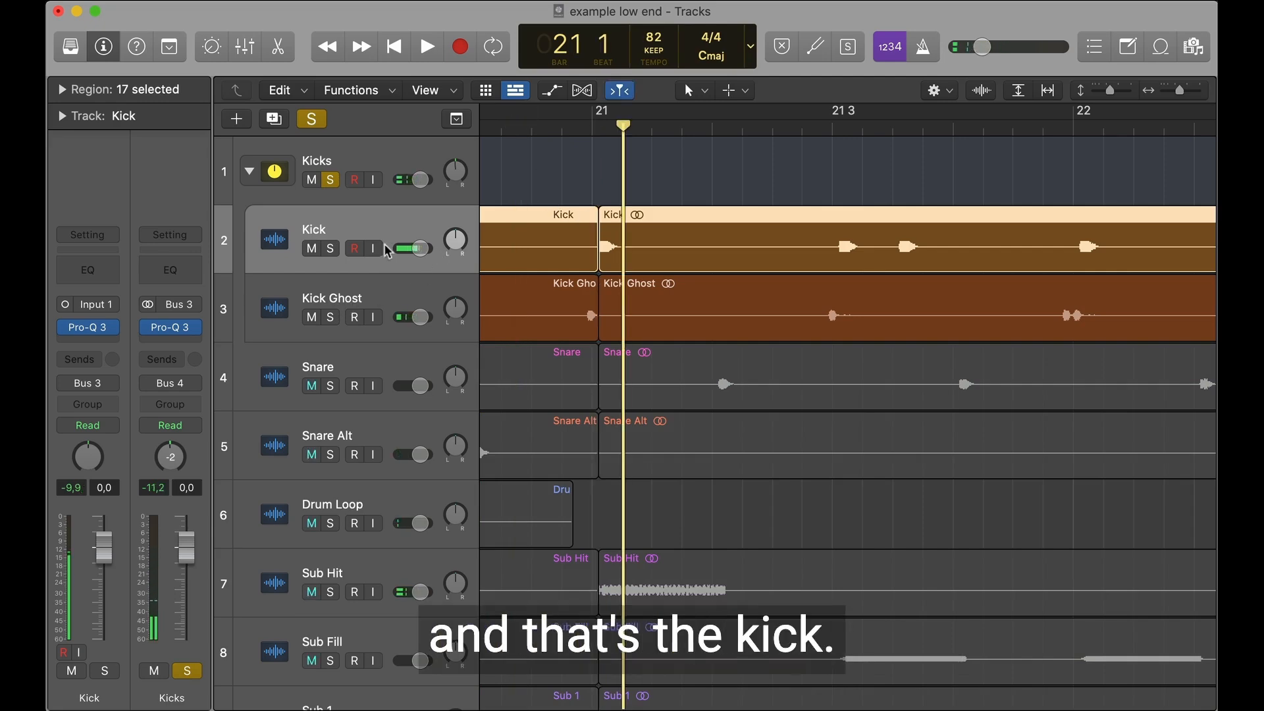
# Step: Select the Kicks stack and then the Bass bus to check the panning in their channel strips
pyautogui.click(344, 162)
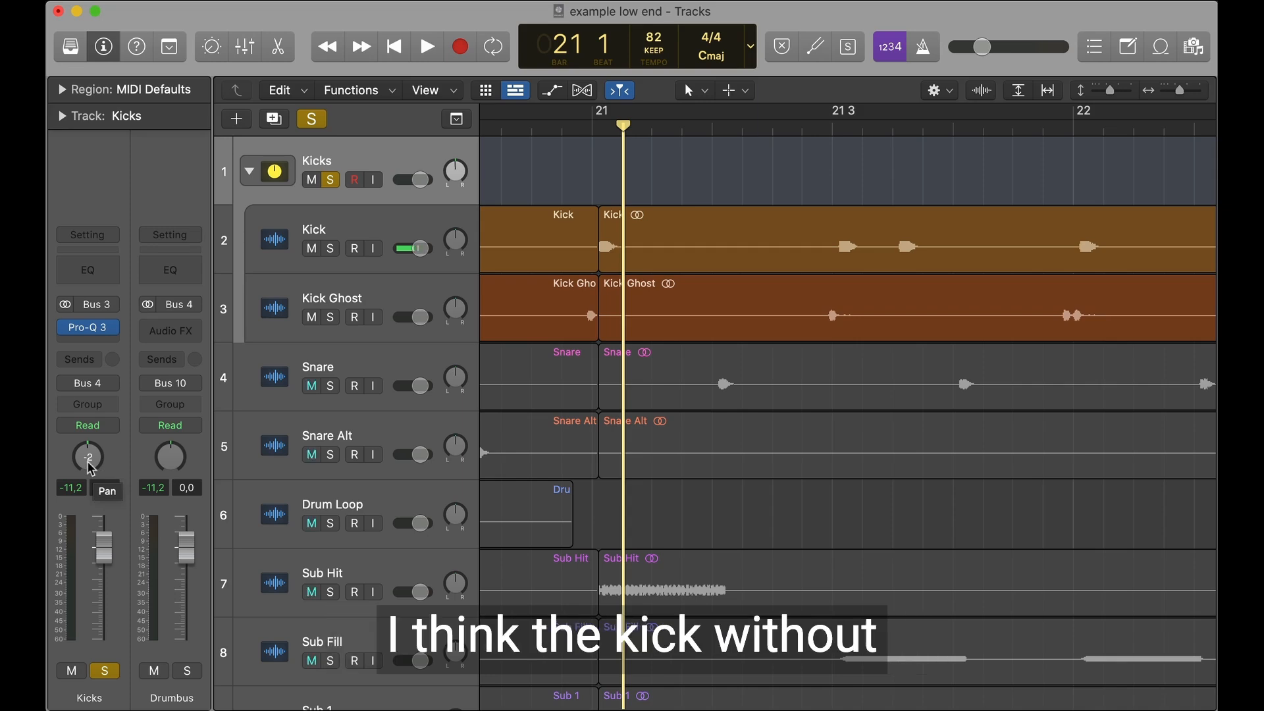
pyautogui.scroll(-2, 645, 397)
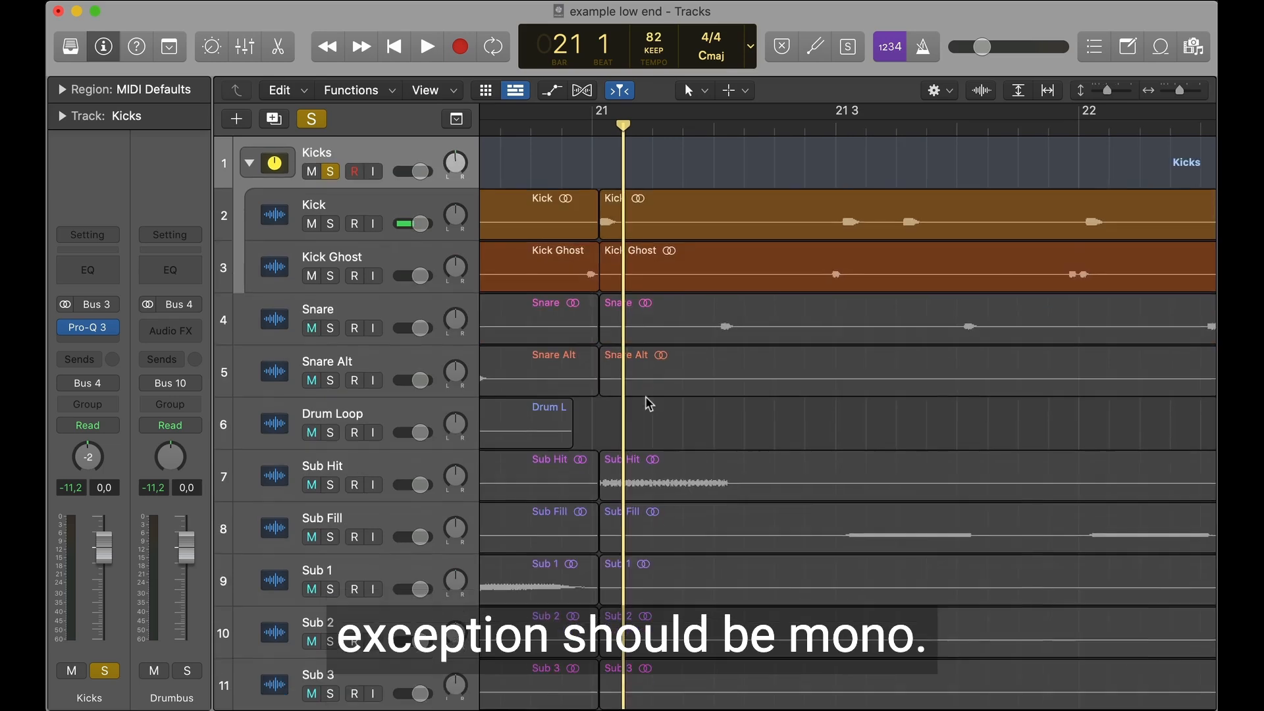
pyautogui.scroll(-2, 645, 397)
pyautogui.scroll(-2, 646, 396)
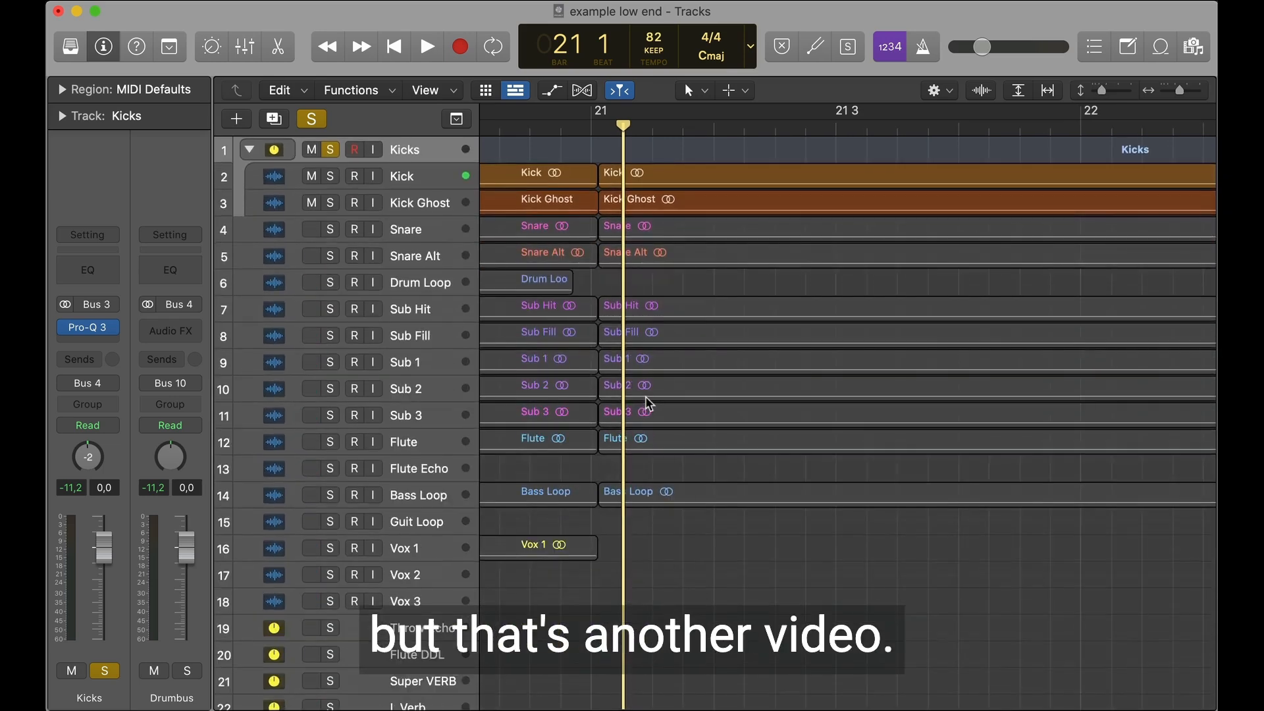
pyautogui.scroll(-5, 648, 404)
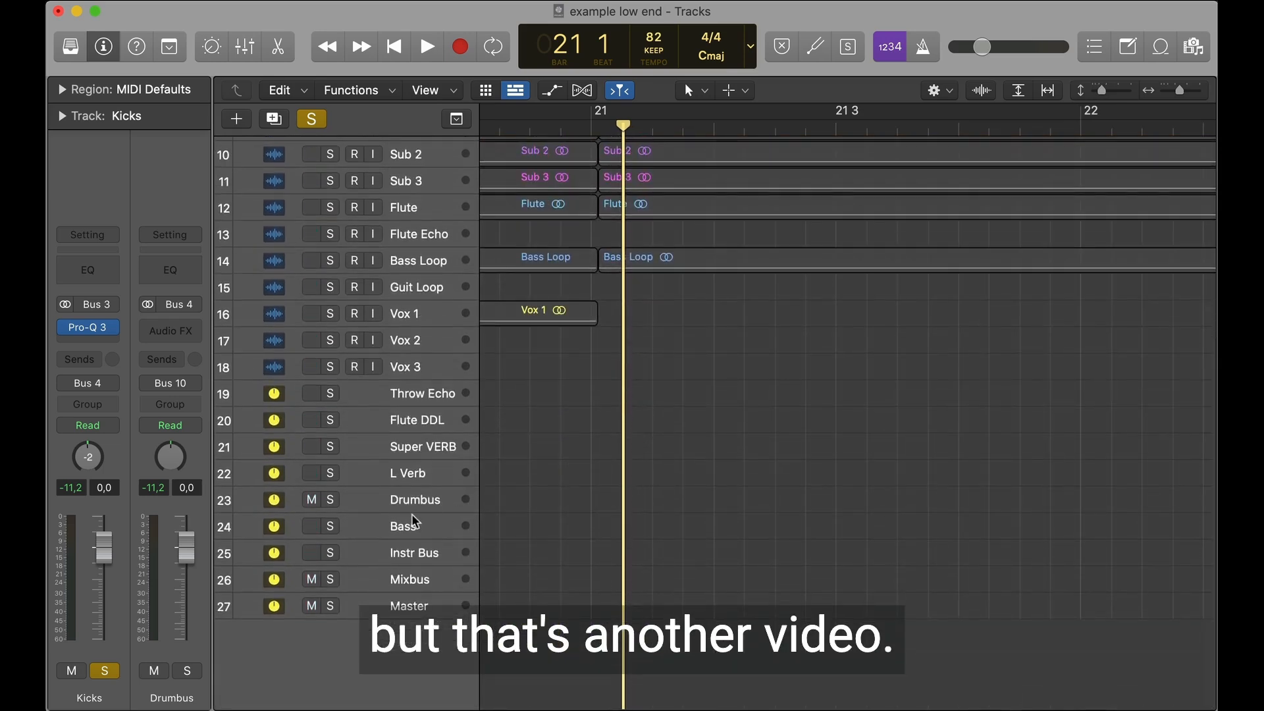
pyautogui.click(427, 531)
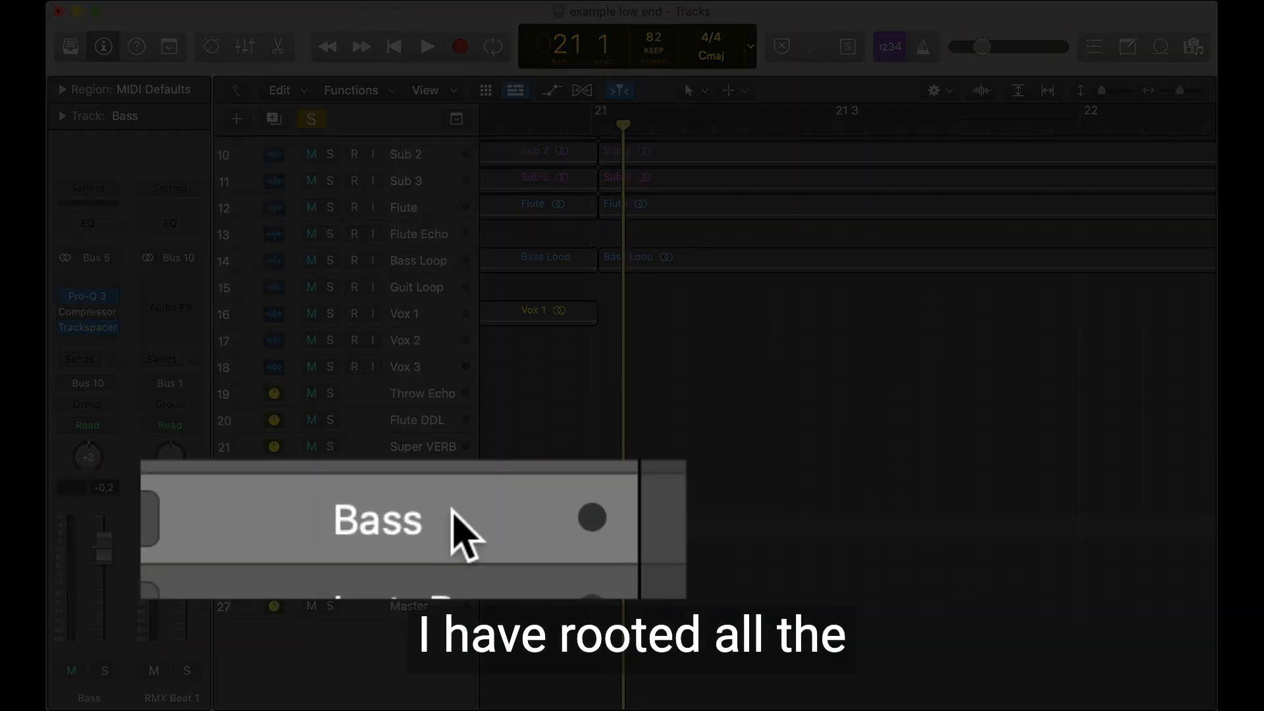
pyautogui.scroll(2, 440, 395)
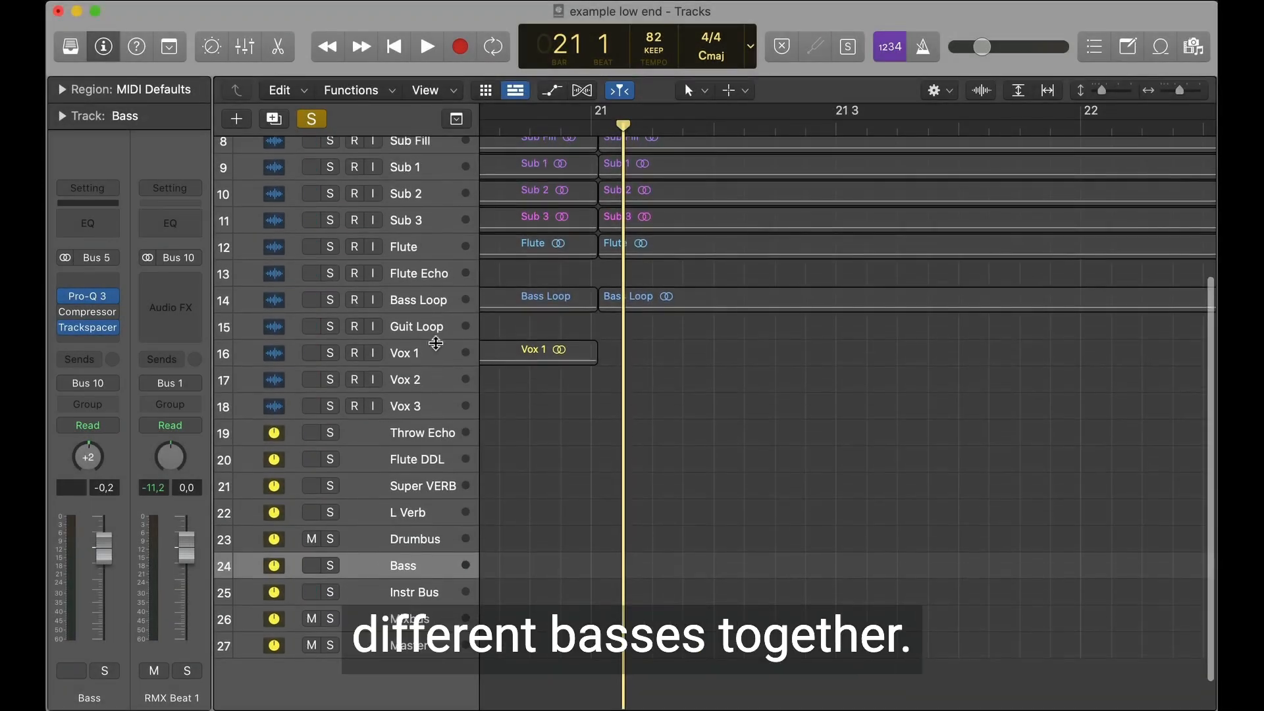
pyautogui.scroll(1, 431, 236)
pyautogui.scroll(-3, 250, 322)
pyautogui.scroll(1, 250, 321)
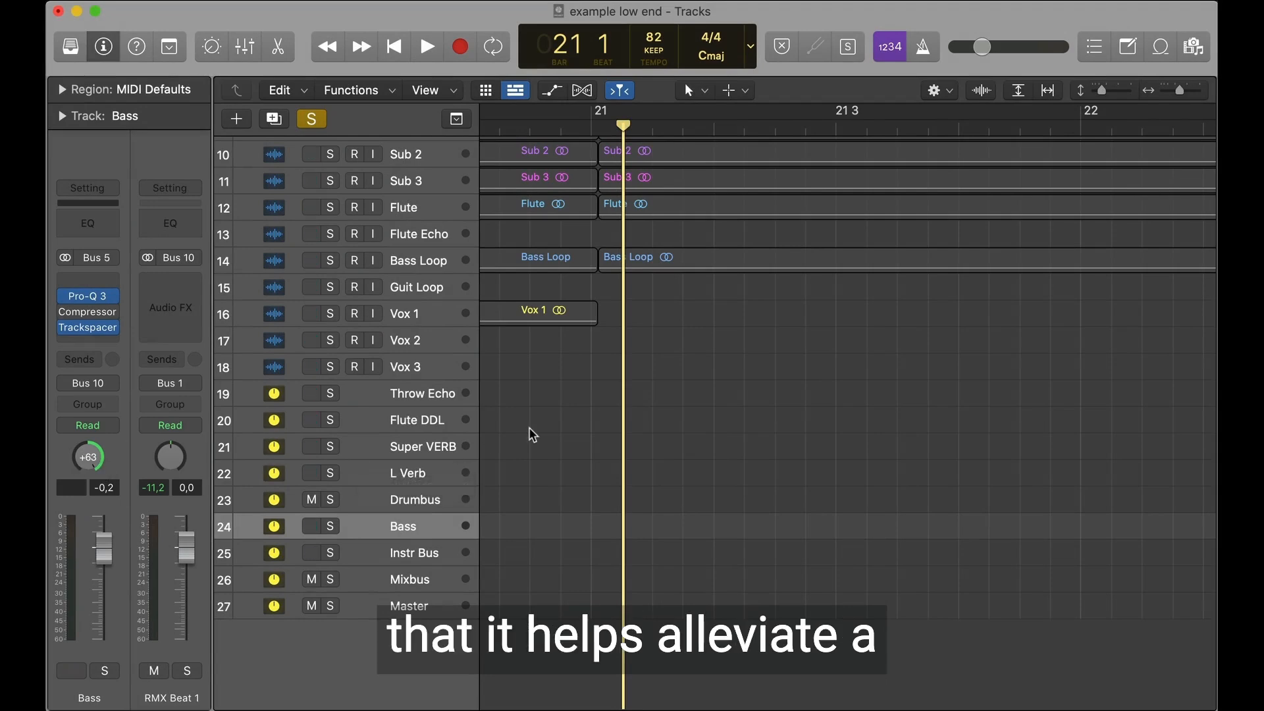
# Step: Bring the whole arrangement into view and place the playhead at the start of bar 9
pyautogui.scroll(5, 532, 435)
pyautogui.hscroll(-3, 532, 435)
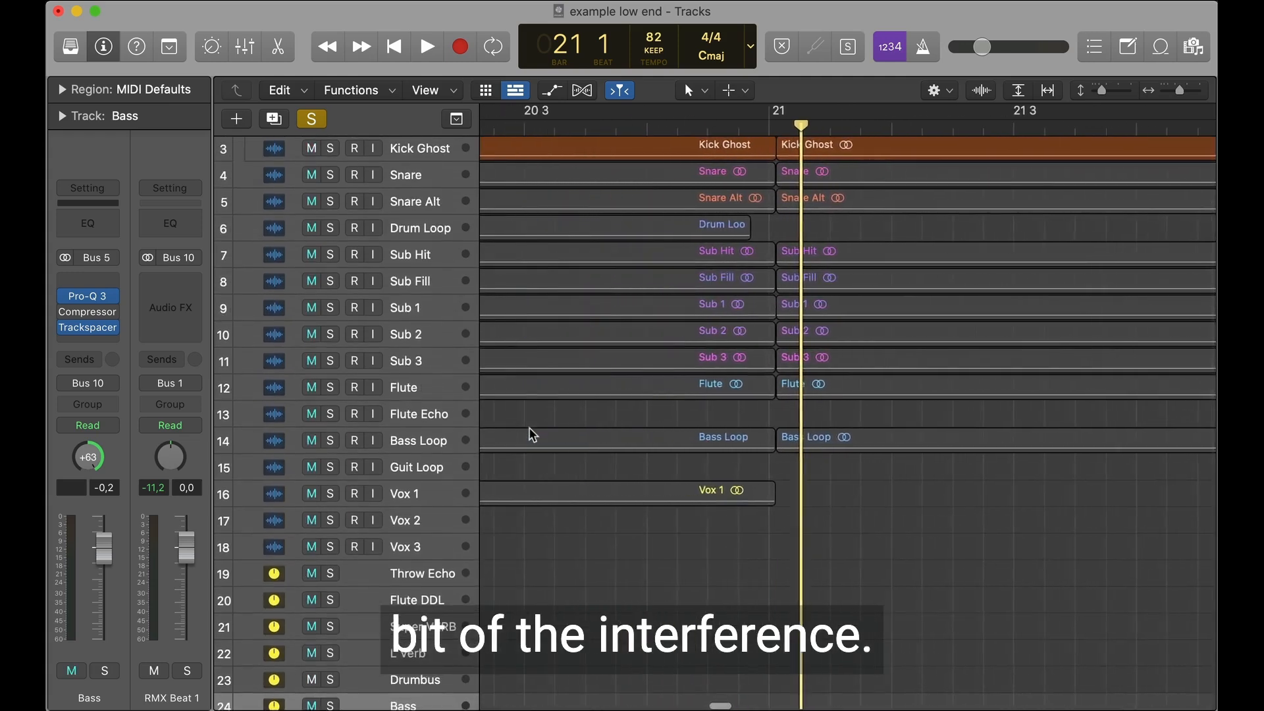
pyautogui.scroll(2, 532, 435)
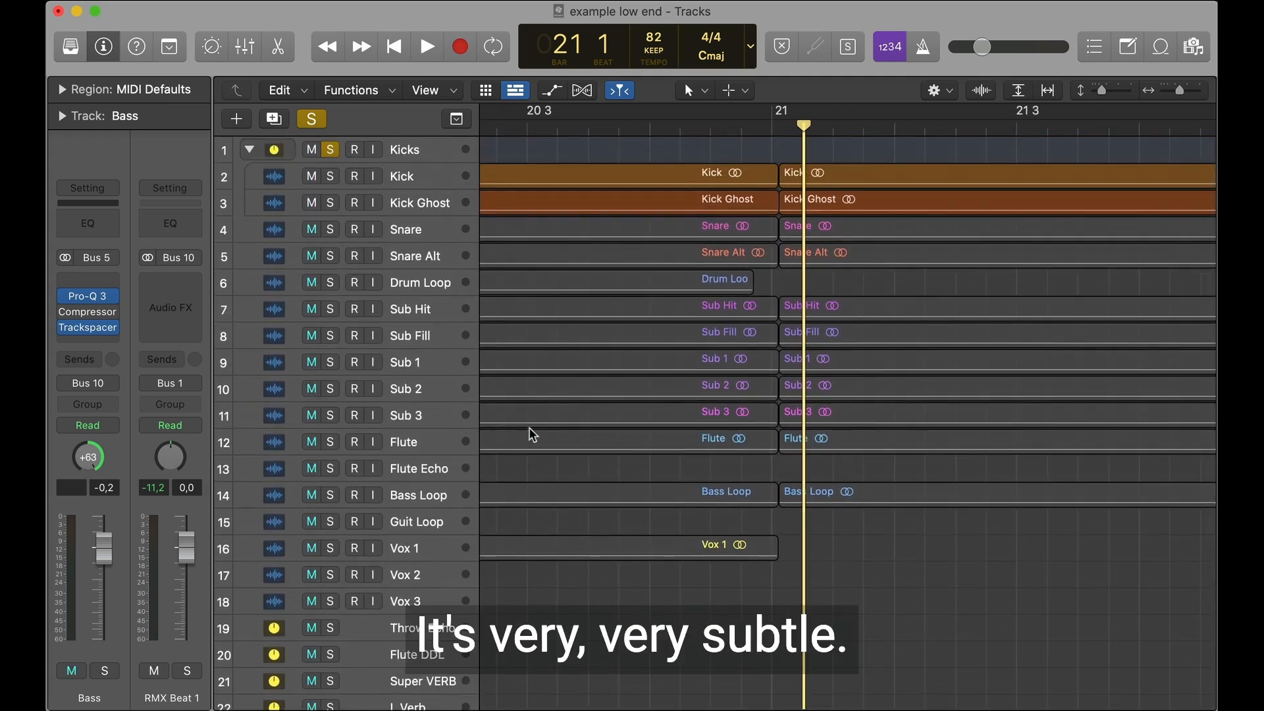
pyautogui.hscroll(-2, 623, 311)
pyautogui.hscroll(1, 623, 311)
pyautogui.press('super+Left')
pyautogui.press('super+Left')
pyautogui.press('super+Left')
pyautogui.press('super+Left')
pyautogui.press('super+Left')
pyautogui.press('super+Left')
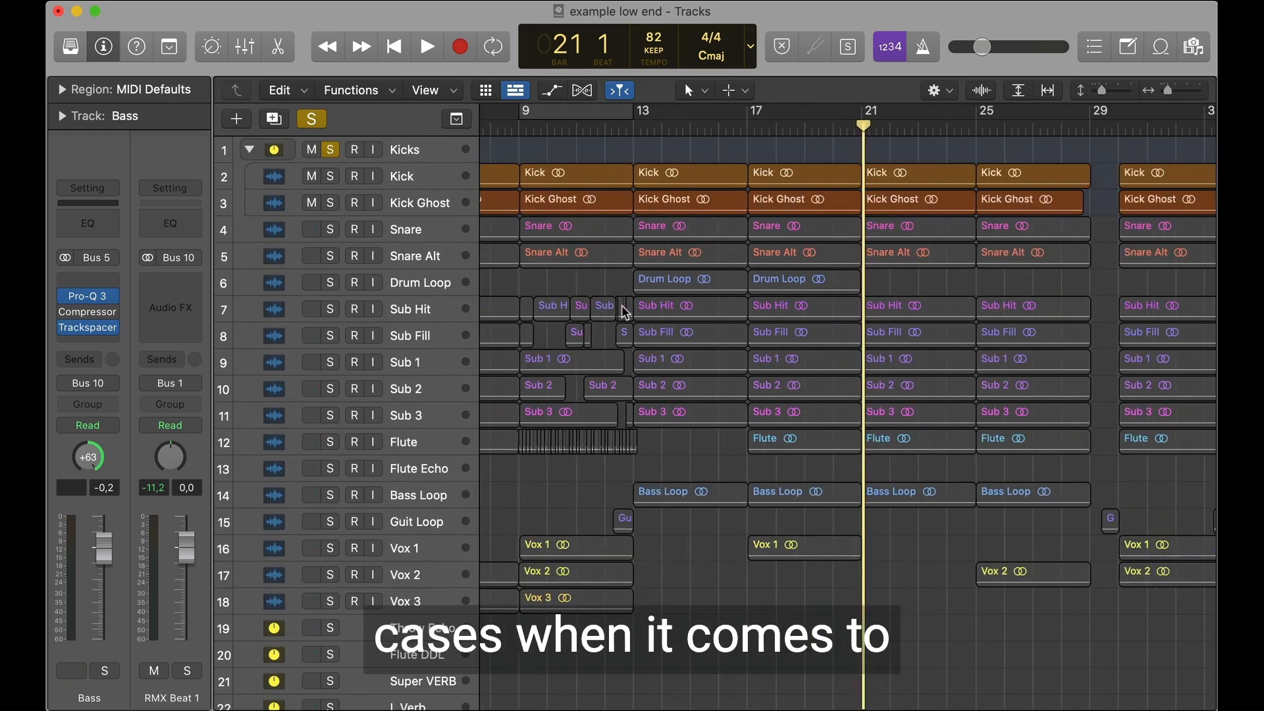
pyautogui.press('super+Left')
pyautogui.press('super+Left')
pyautogui.press('super+Left')
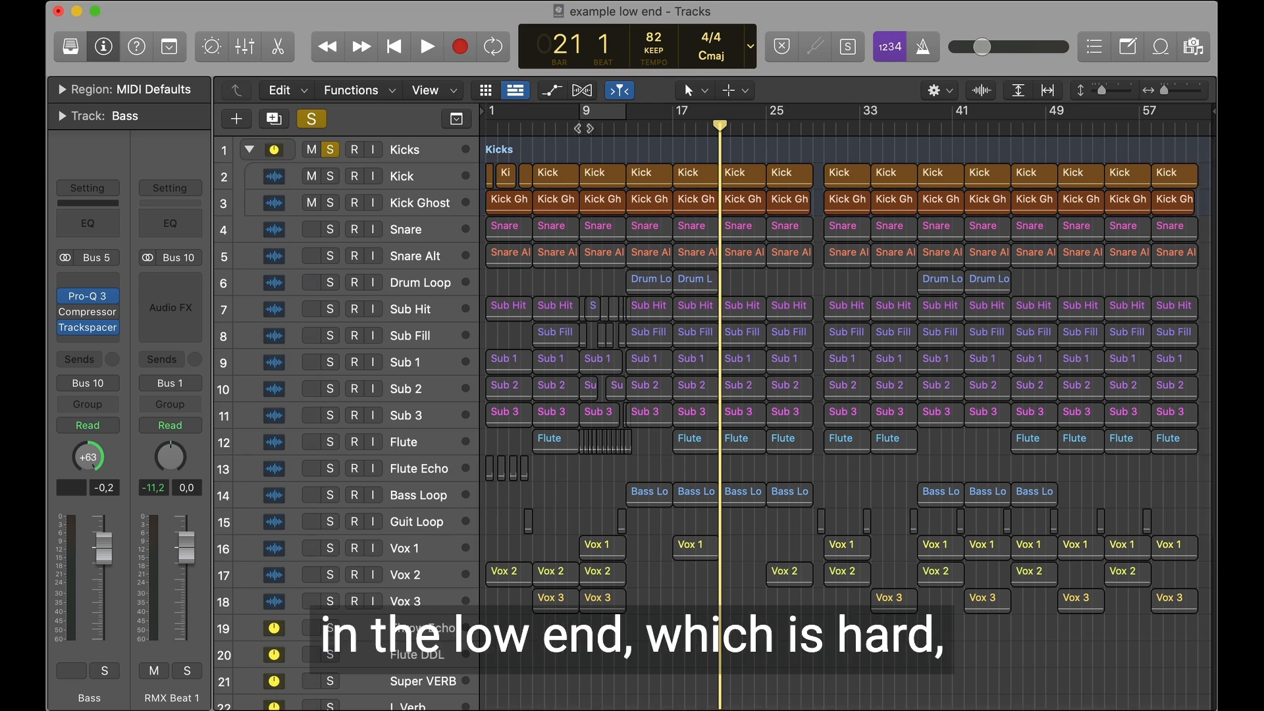
pyautogui.moveTo(584, 128)
pyautogui.mouseDown()
pyautogui.moveTo(572, 132)
pyautogui.moveTo(583, 136)
pyautogui.mouseUp()
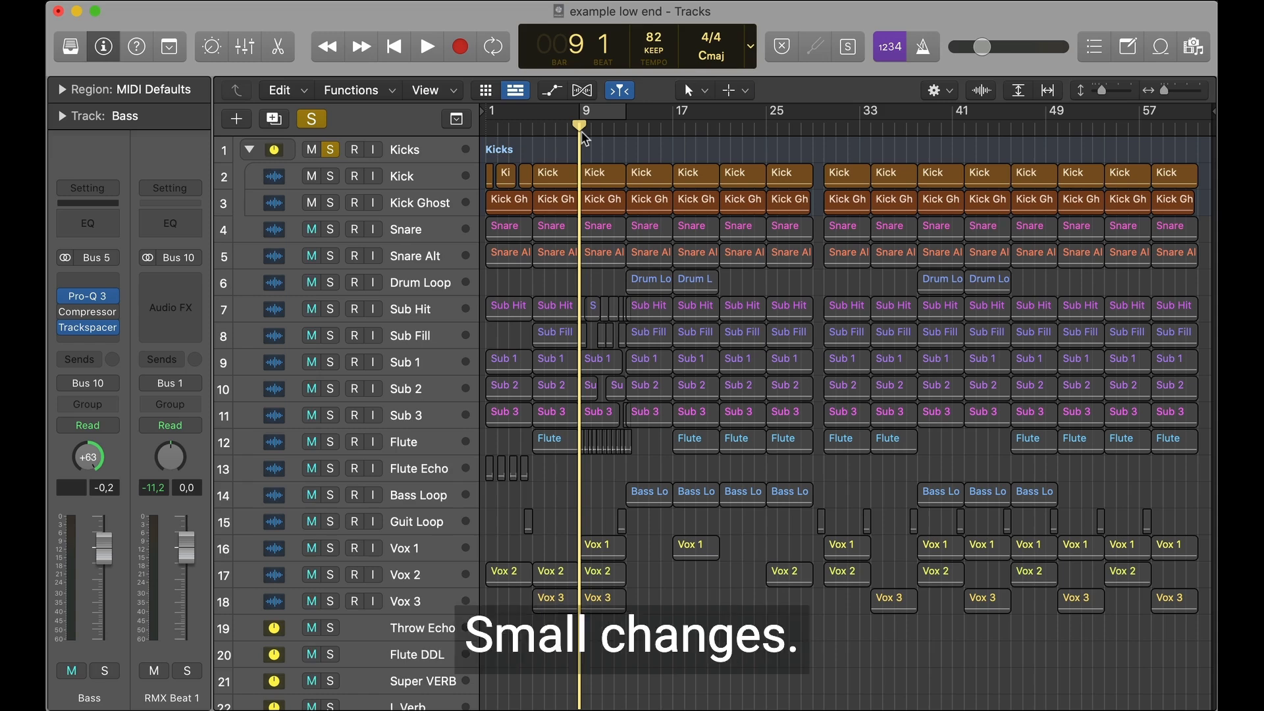
# Step: Return the playhead to bar 9, select the Mixbus and play the soloed Kicks and Bass together
pyautogui.scroll(-5, 439, 270)
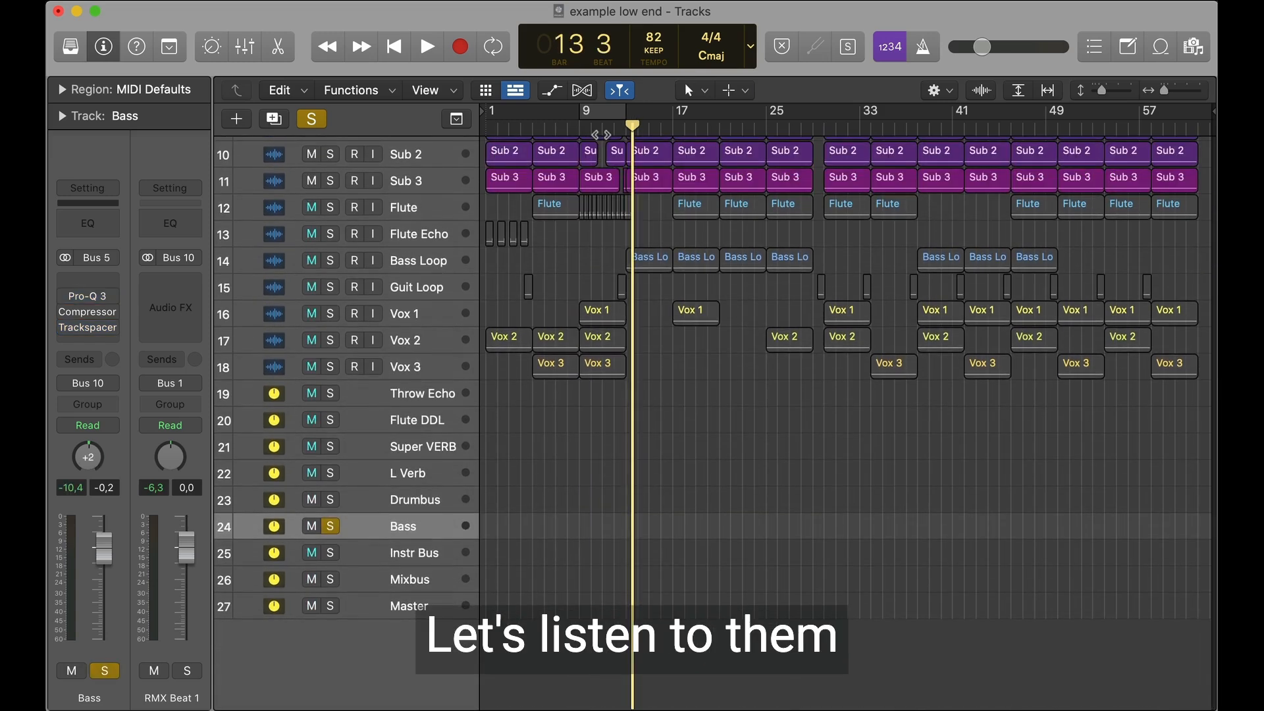
pyautogui.click(583, 129)
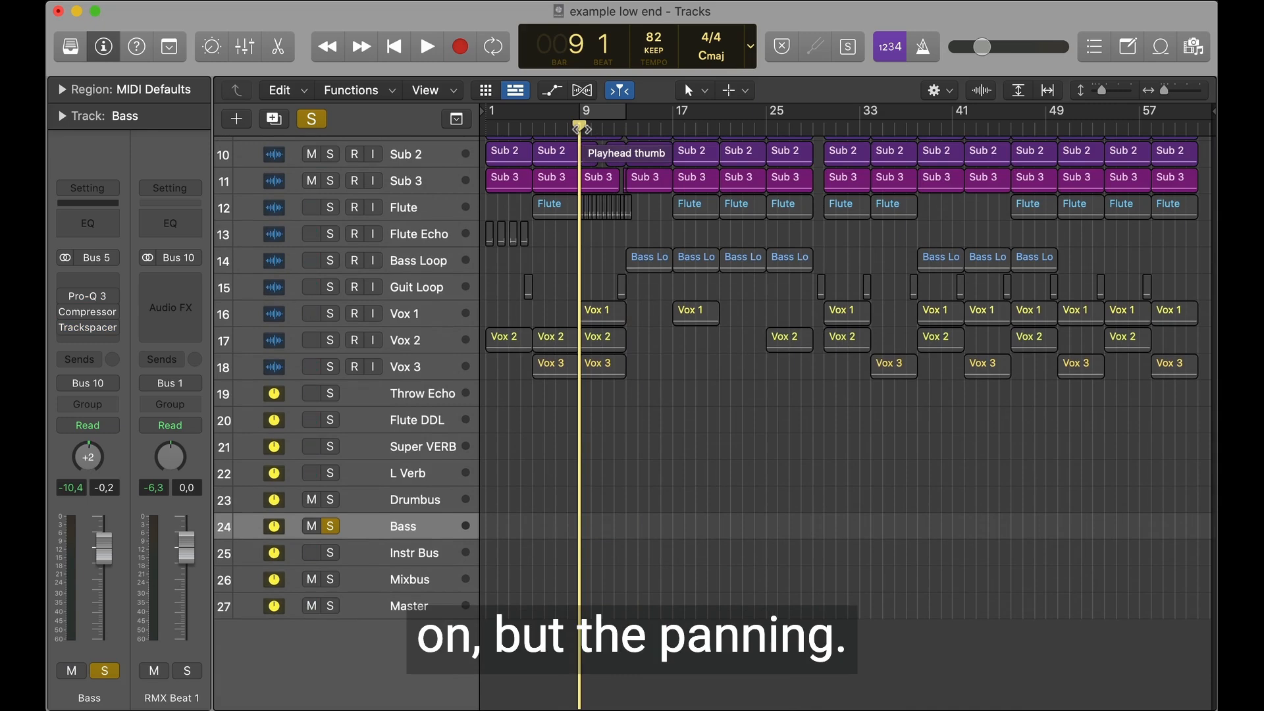
pyautogui.click(445, 579)
pyautogui.press('space')
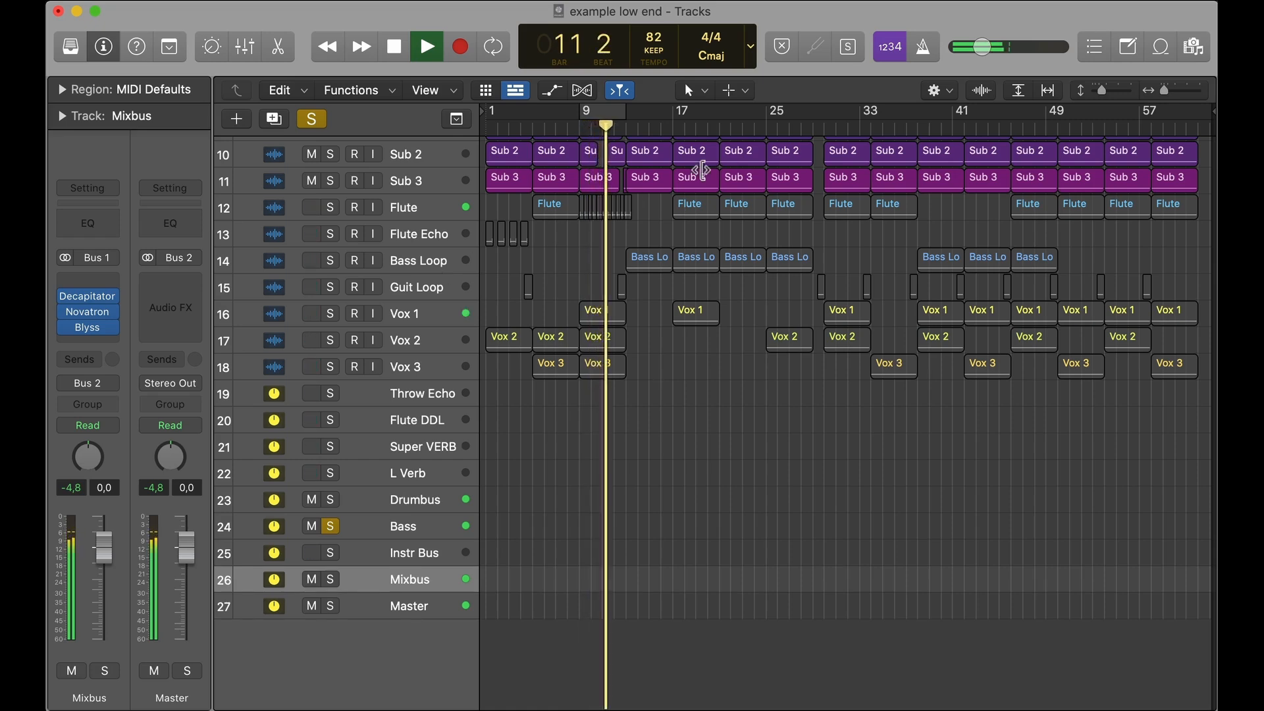
pyautogui.press('space')
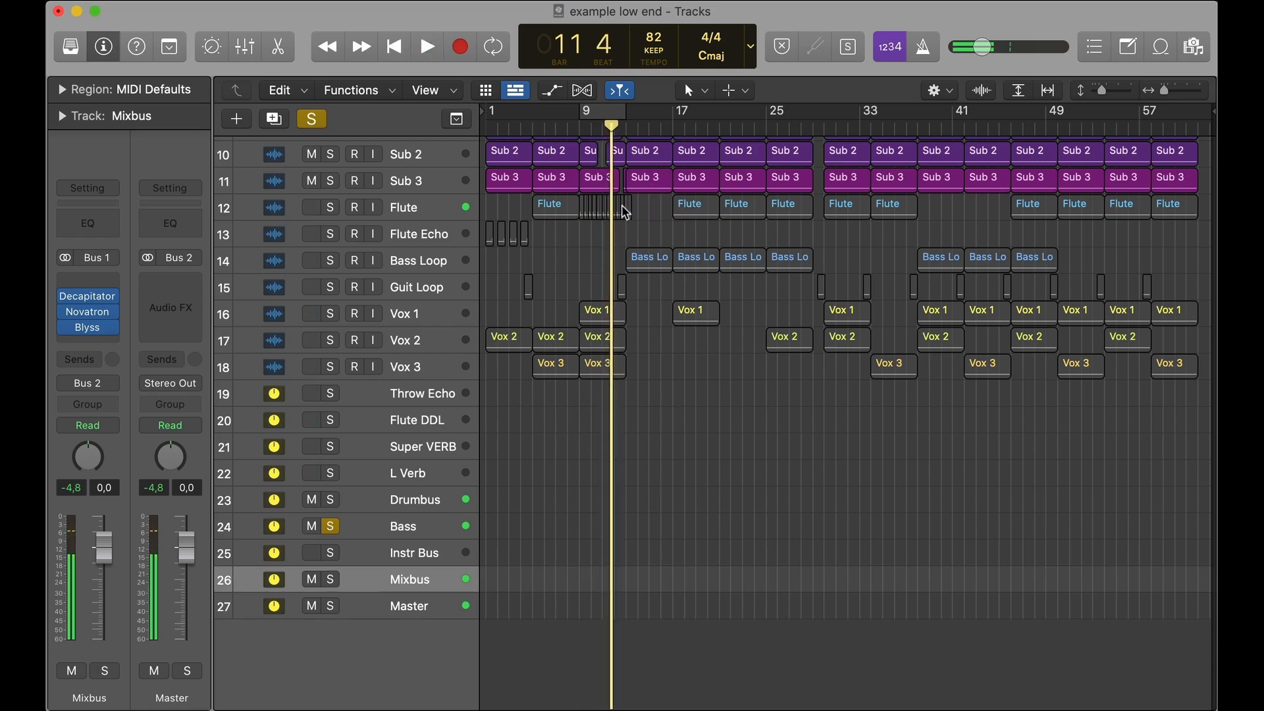
# Step: Select the Kick track to show its channel strip, checking the Kick Ghost track along the way
pyautogui.scroll(5, 624, 211)
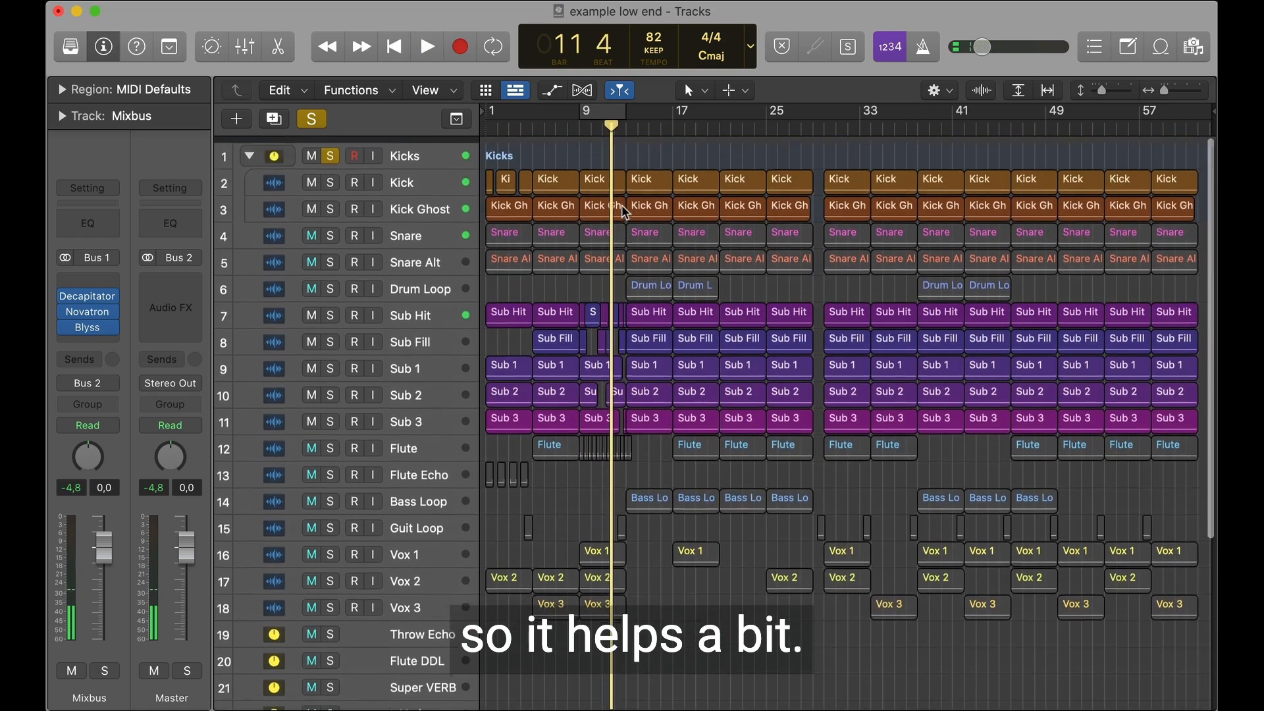
pyautogui.scroll(-1, 626, 212)
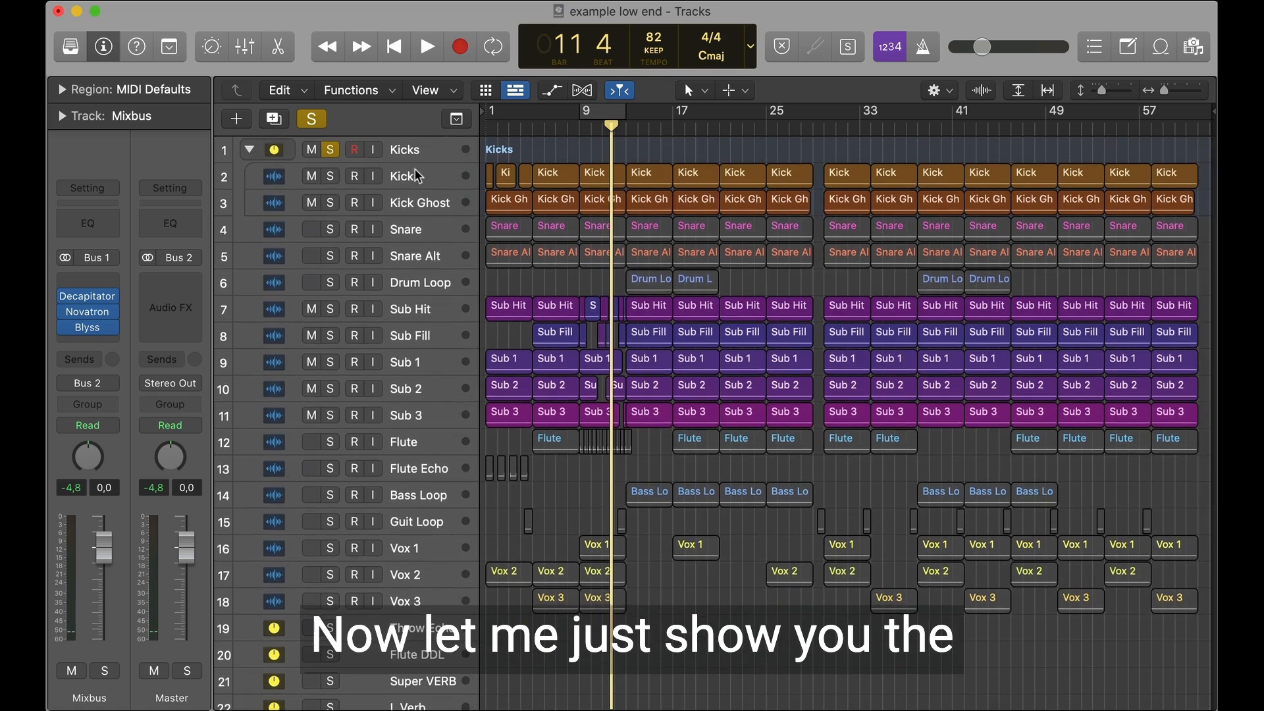
pyautogui.click(417, 175)
pyautogui.click(432, 203)
pyautogui.click(423, 175)
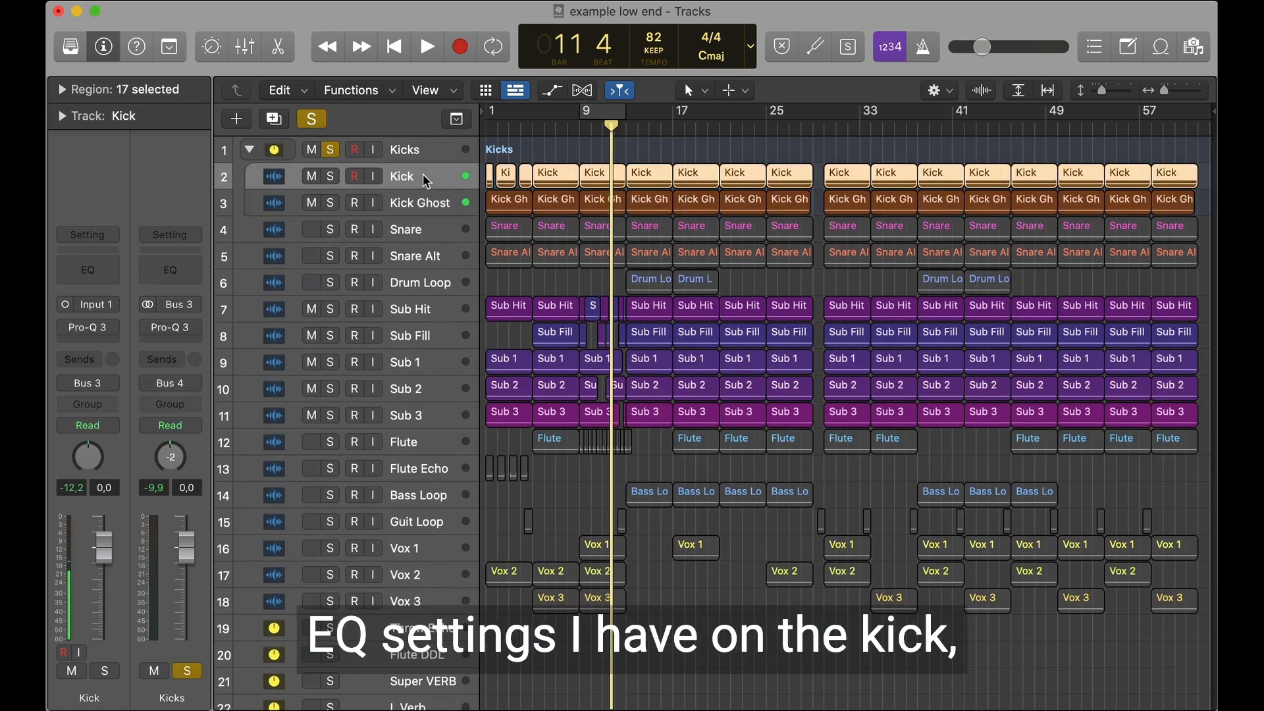
# Step: Turn on the Kick track's Pro-Q 3, open it and move its window clear for inspection
pyautogui.click(66, 328)
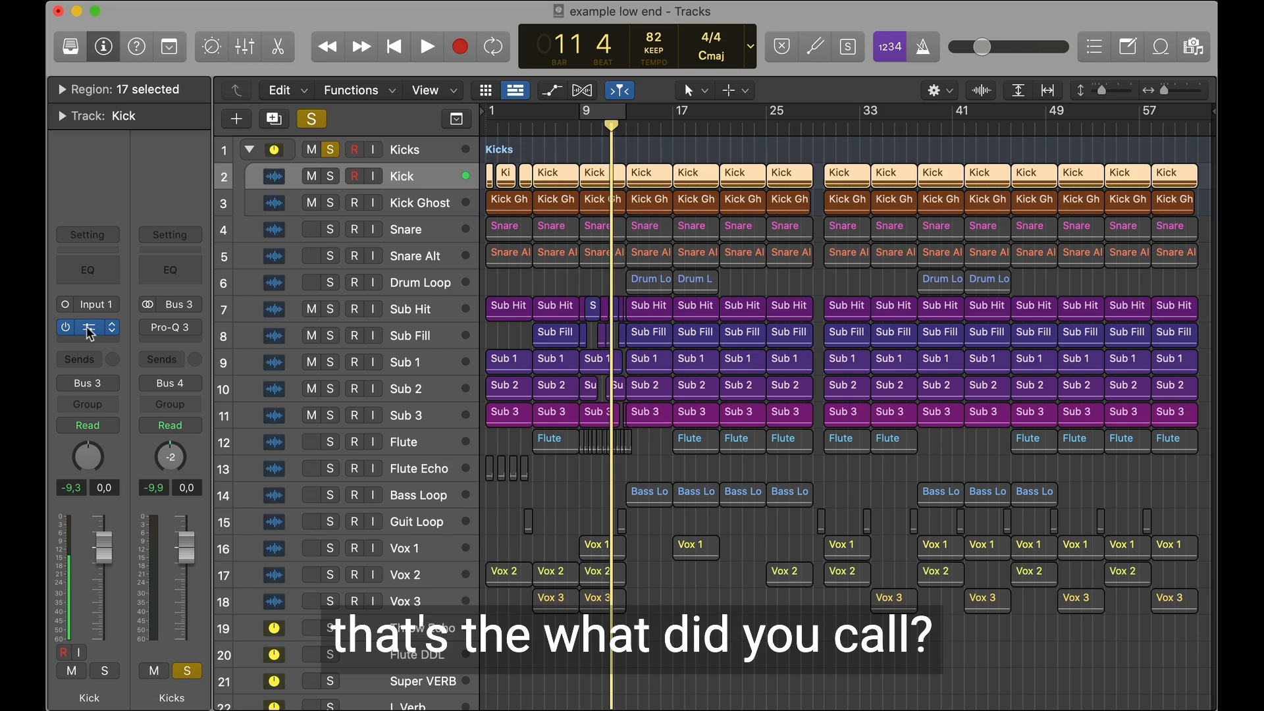
pyautogui.click(88, 329)
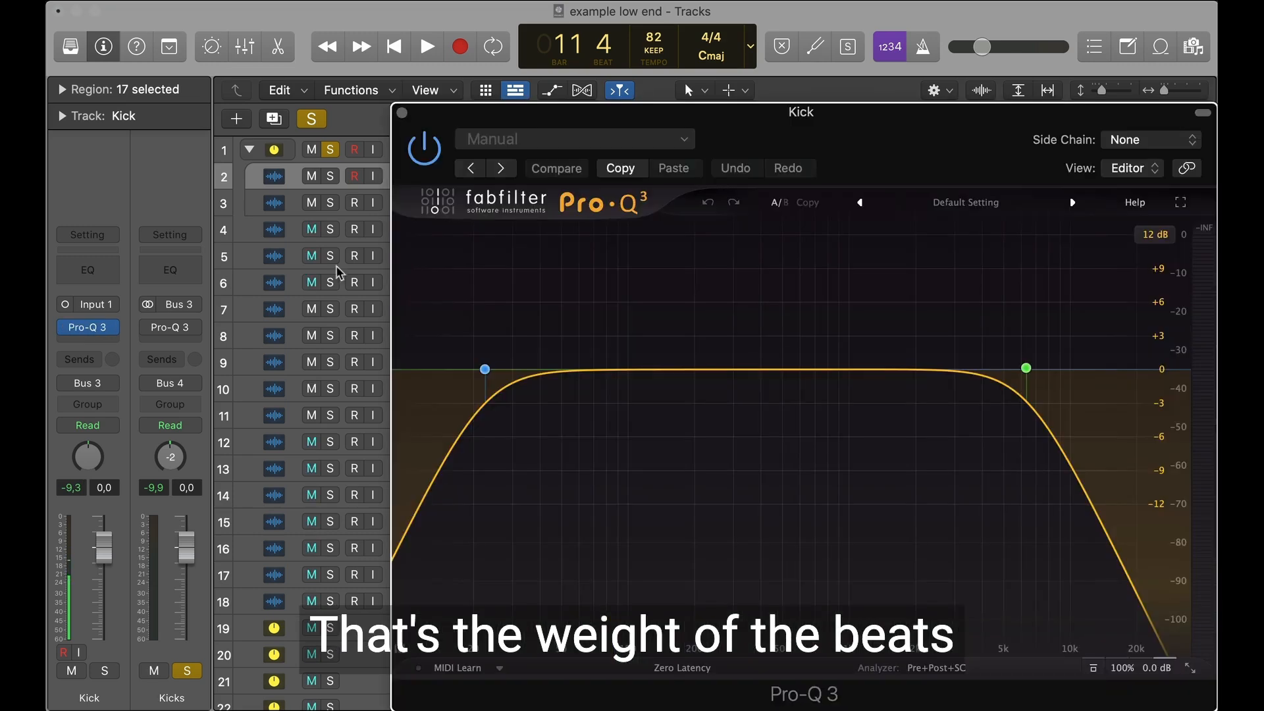
pyautogui.moveTo(800, 116); pyautogui.dragTo(458, 10)
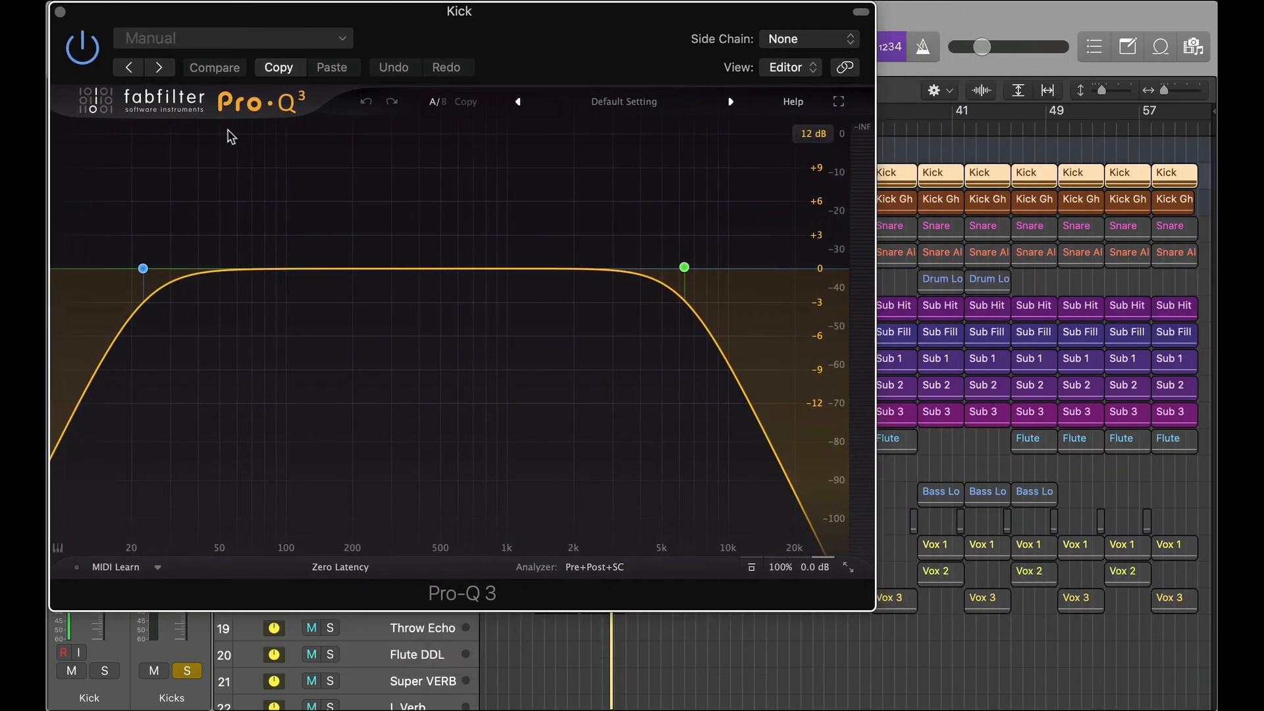
# Step: Examine the low-cut and high-cut bands of the Kick's EQ while playing the soloed tracks
pyautogui.click(143, 269)
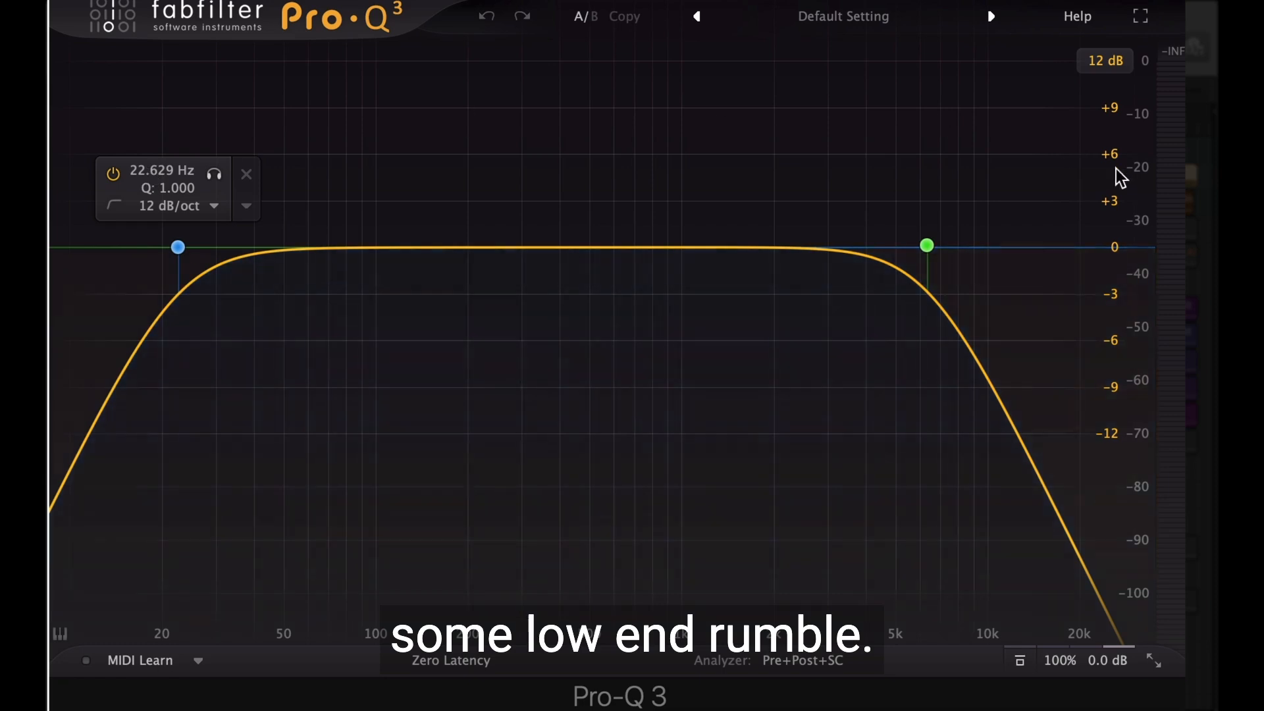
pyautogui.moveTo(951, 235)
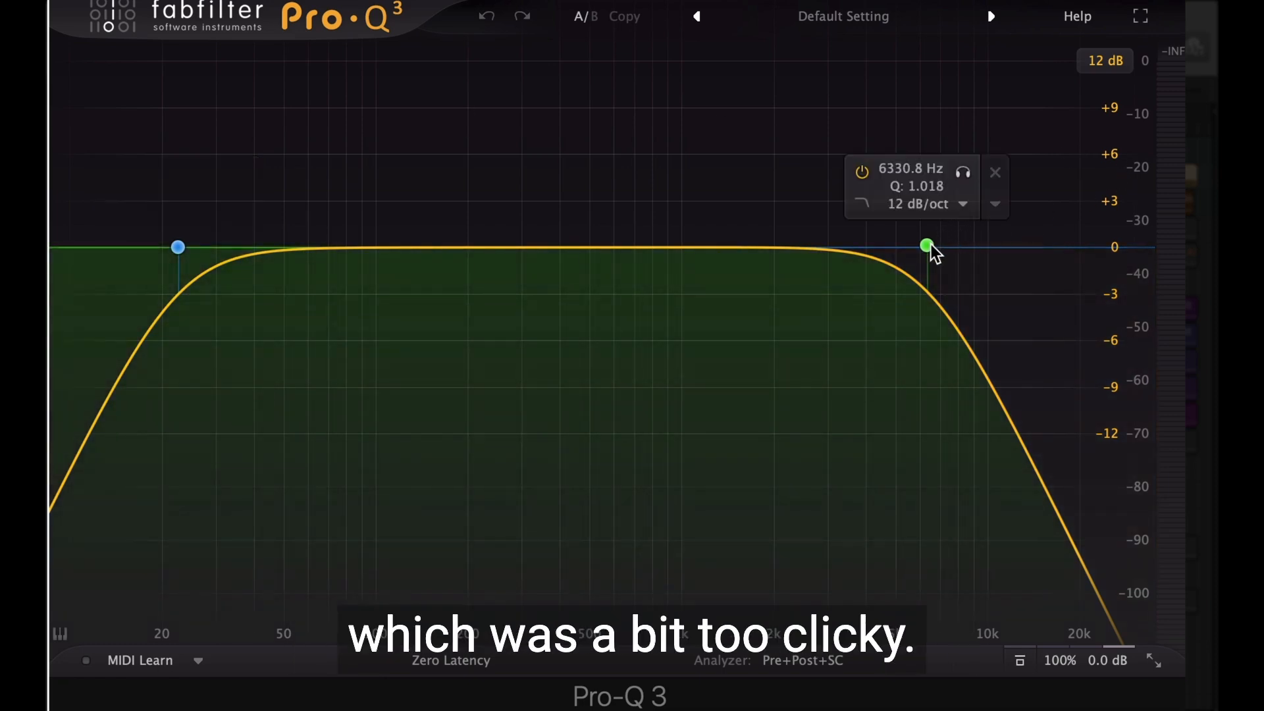
pyautogui.press('space')
pyautogui.moveTo(934, 254)
pyautogui.mouseDown()
pyautogui.moveTo(1135, 263)
pyautogui.moveTo(975, 219)
pyautogui.moveTo(873, 242)
pyautogui.moveTo(927, 250)
pyautogui.mouseUp()
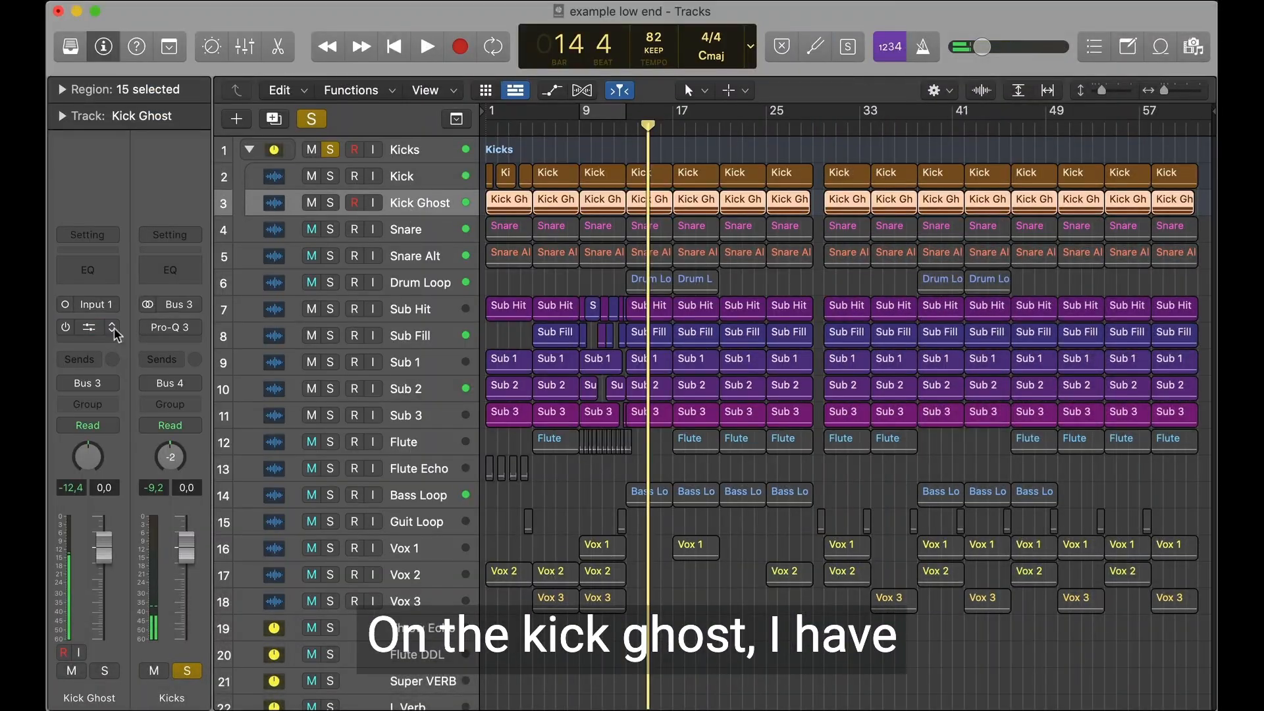
# Step: Open the Pro-Q 3 on the Kick Ghost track, examine its high-cut filter and close the EQ
pyautogui.click(89, 327)
pyautogui.moveTo(769, 370)
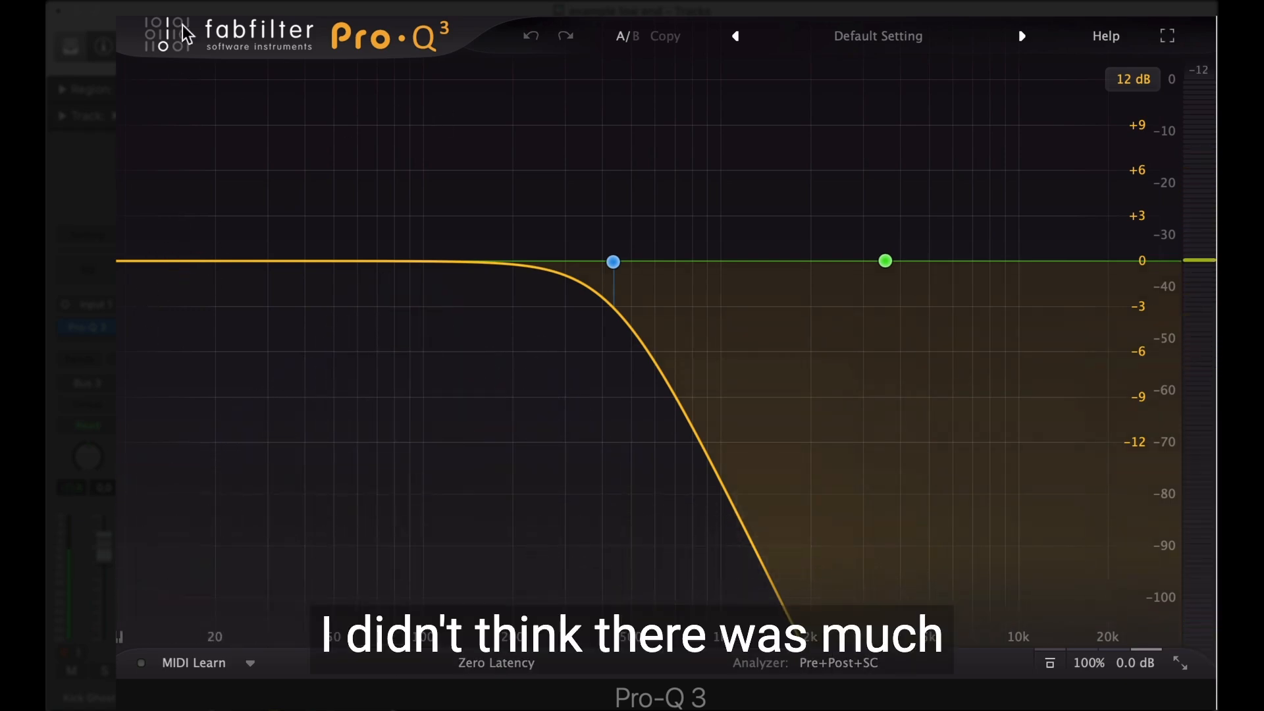
pyautogui.press('Escape')
pyautogui.click(408, 123)
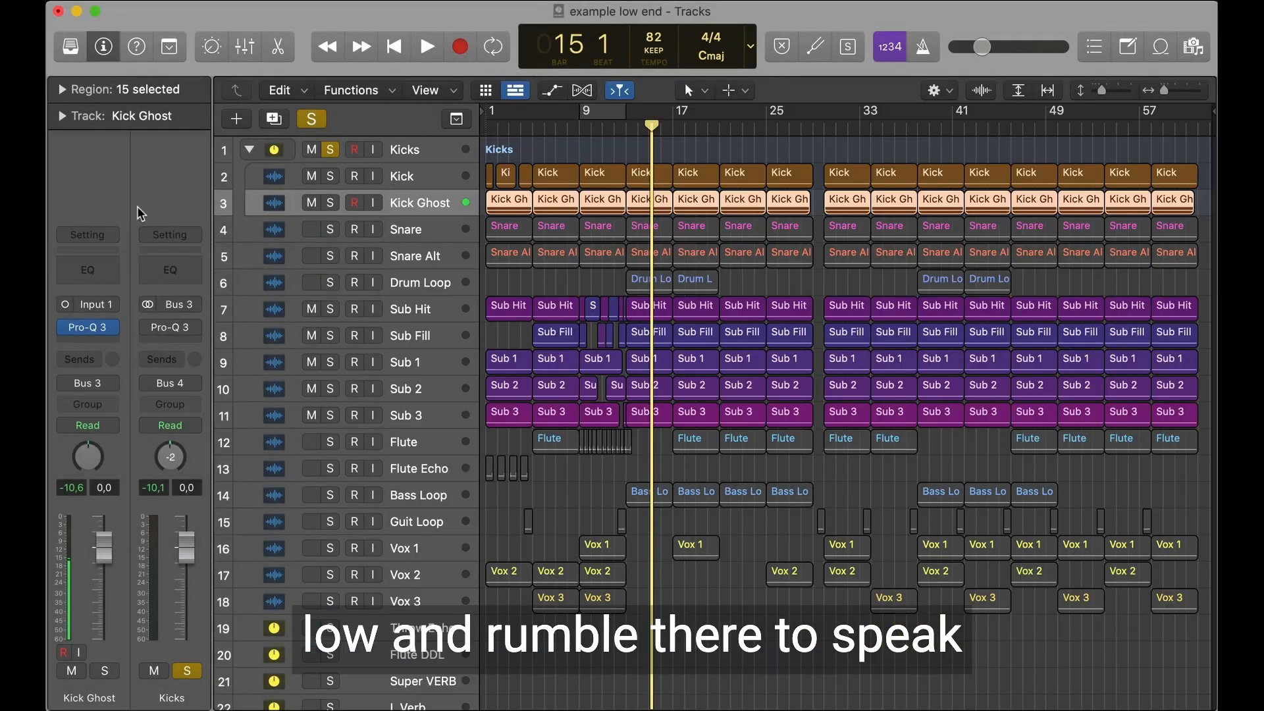
# Step: Select the Kicks stack and open its Pro-Q 3 to examine the low-frequency bell cut
pyautogui.click(403, 153)
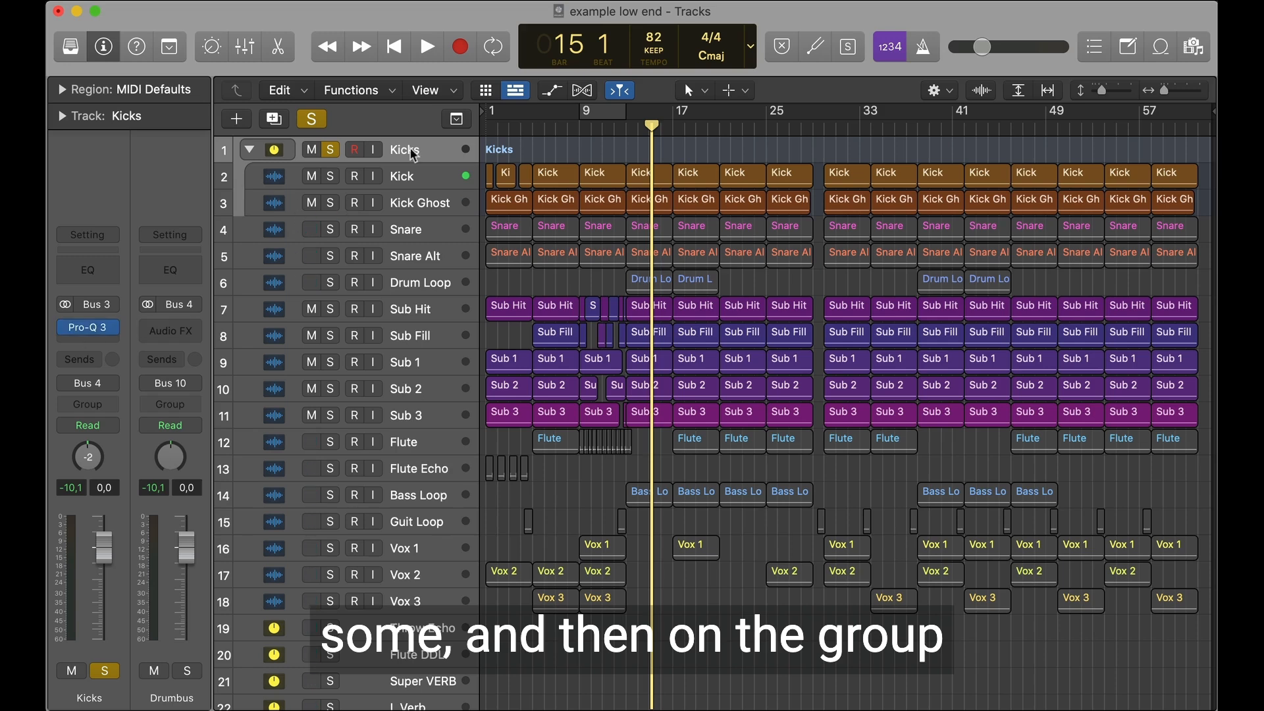
pyautogui.click(90, 330)
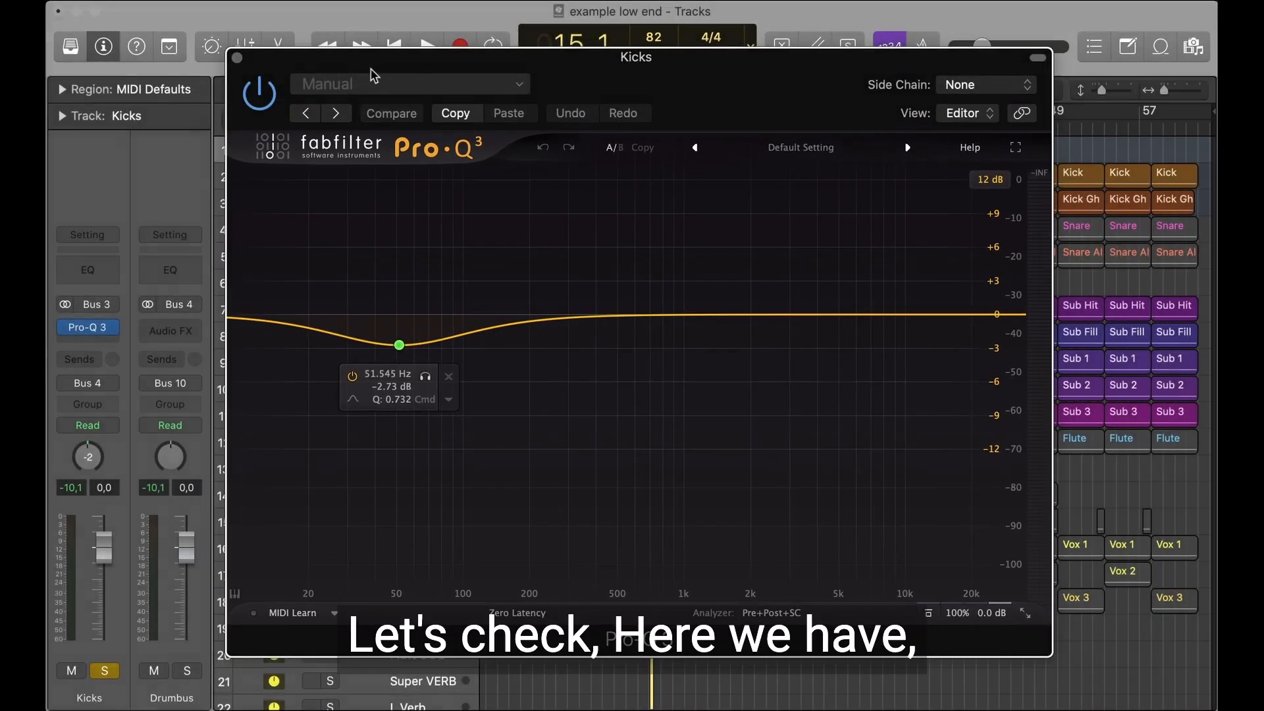
pyautogui.moveTo(370, 74); pyautogui.dragTo(415, 62)
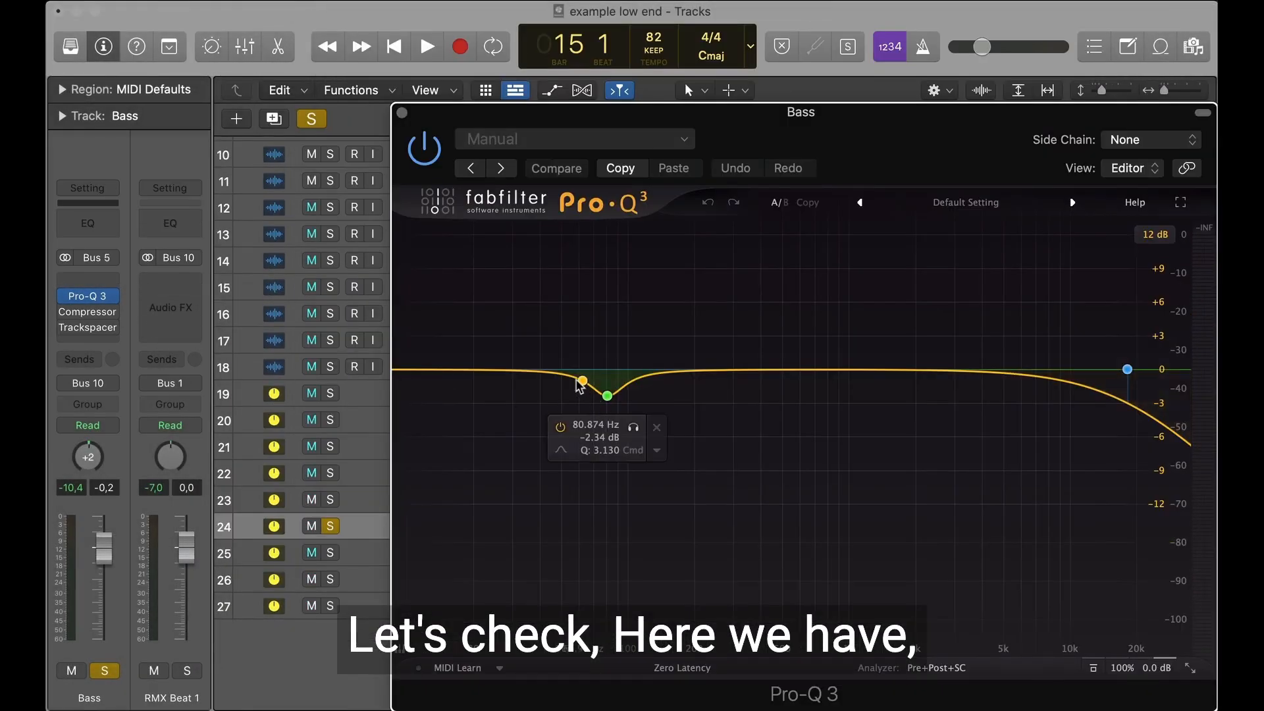
# Step: Play the beat while examining the low-frequency bell cut in the Bass bus's Pro-Q 3, and close the EQ
pyautogui.press('space')
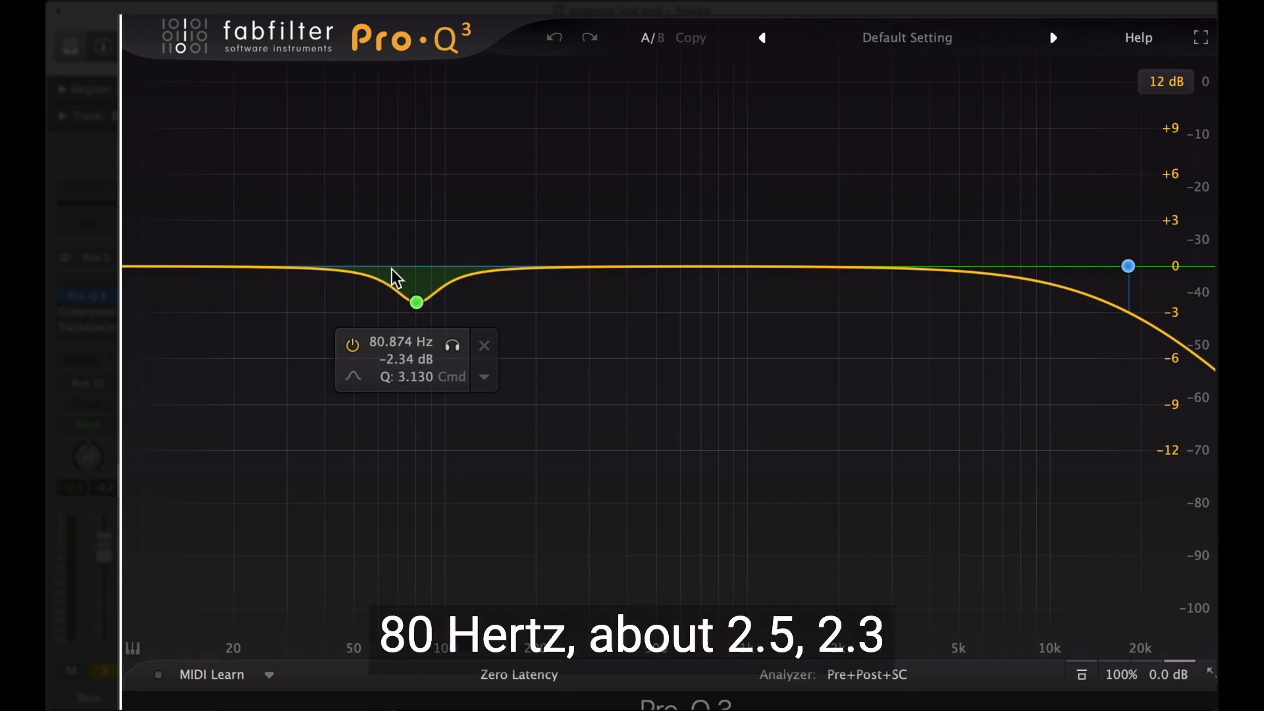
pyautogui.click(418, 302)
pyautogui.moveTo(533, 563); pyautogui.dragTo(530, 566)
pyautogui.press('super+w')
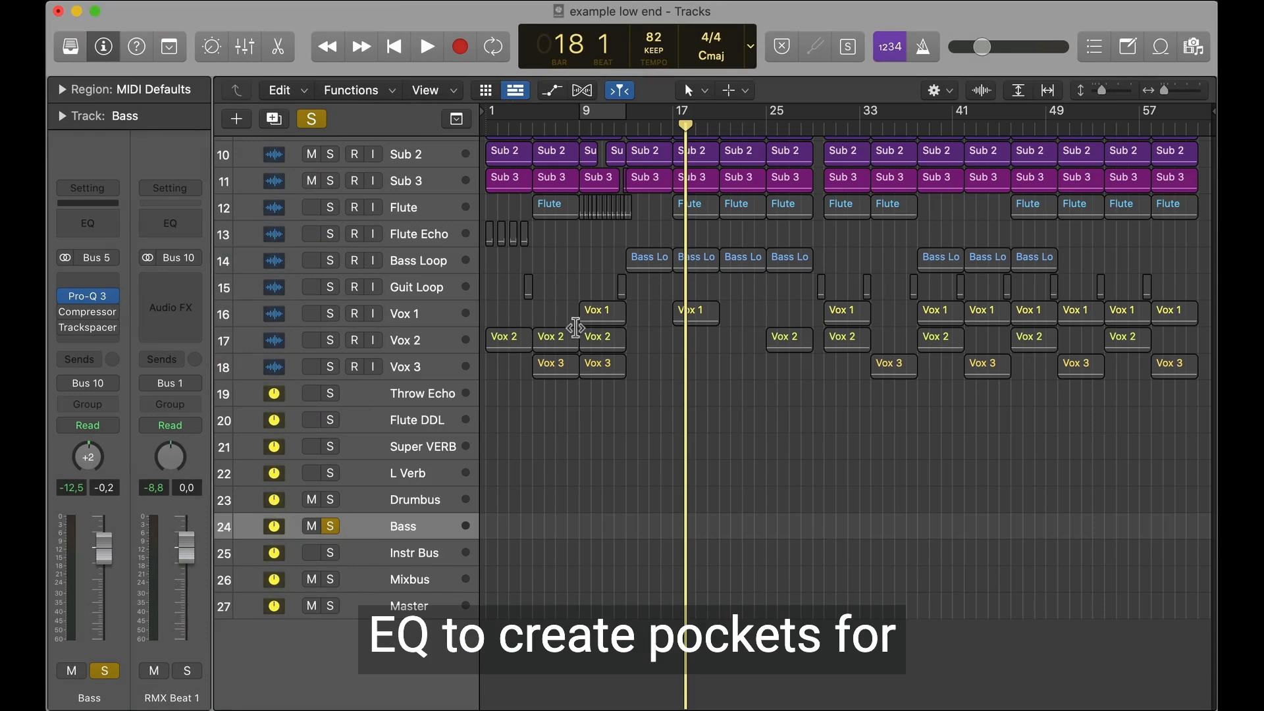
# Step: Turn on and open Trackspacer on the Bass bus, with its side chain set to Bus 3 (Kick Ghost, Kick)
pyautogui.scroll(9, 594, 265)
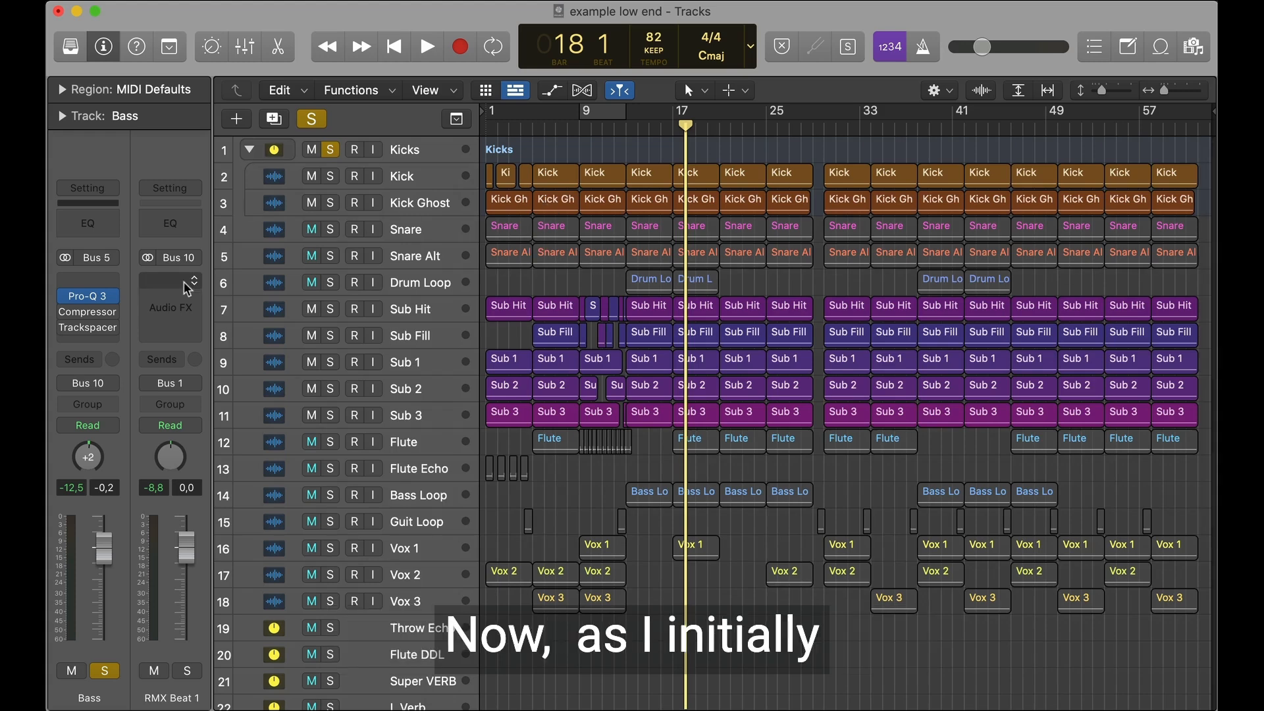
pyautogui.moveTo(67, 331)
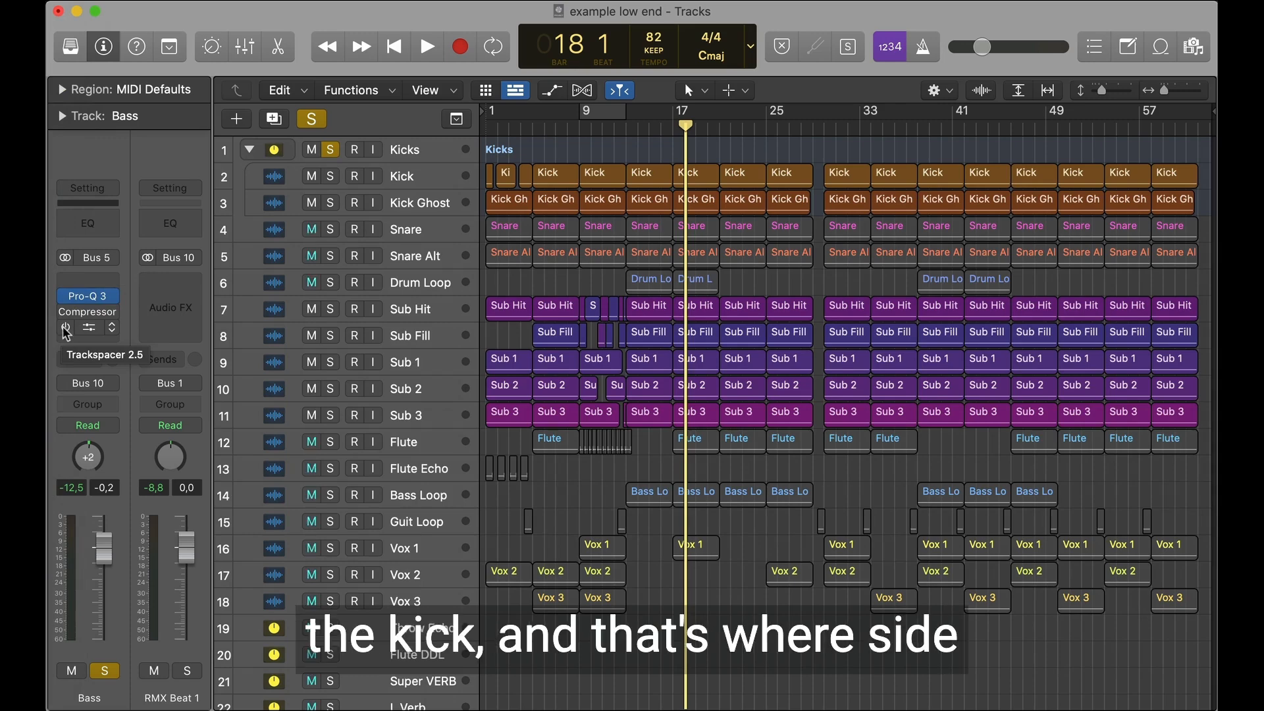
pyautogui.click(66, 330)
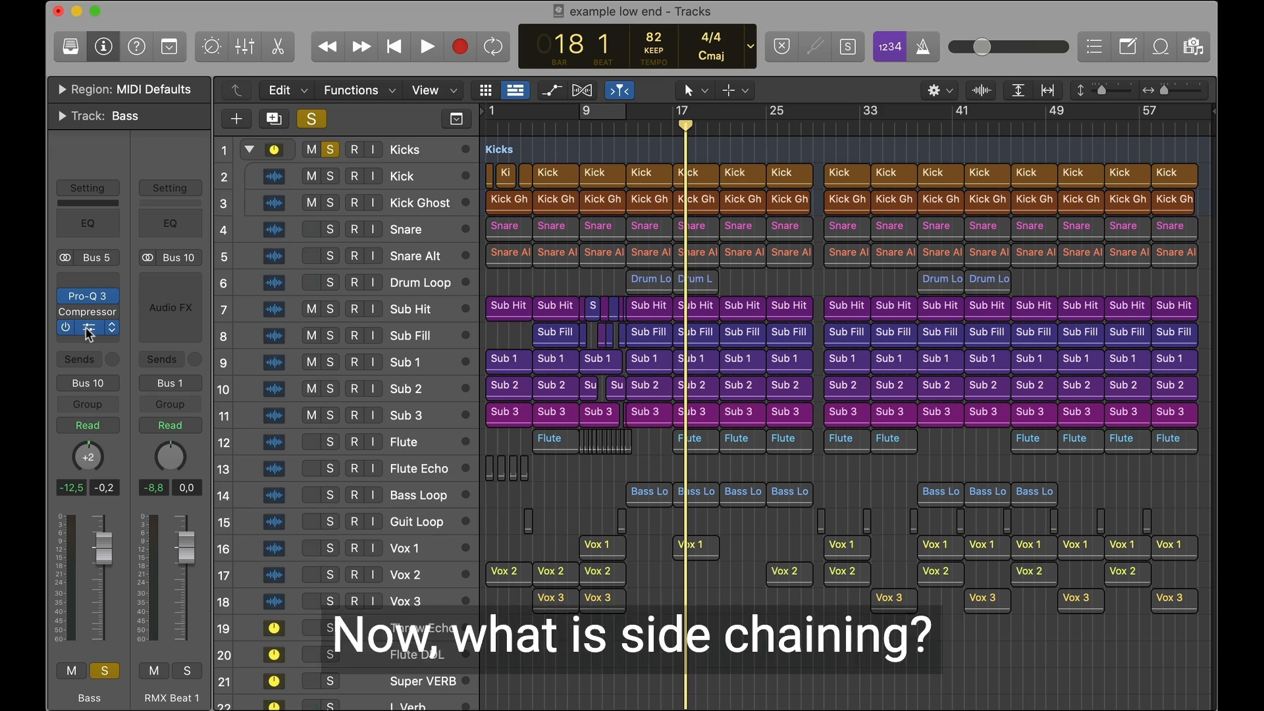
pyautogui.click(88, 331)
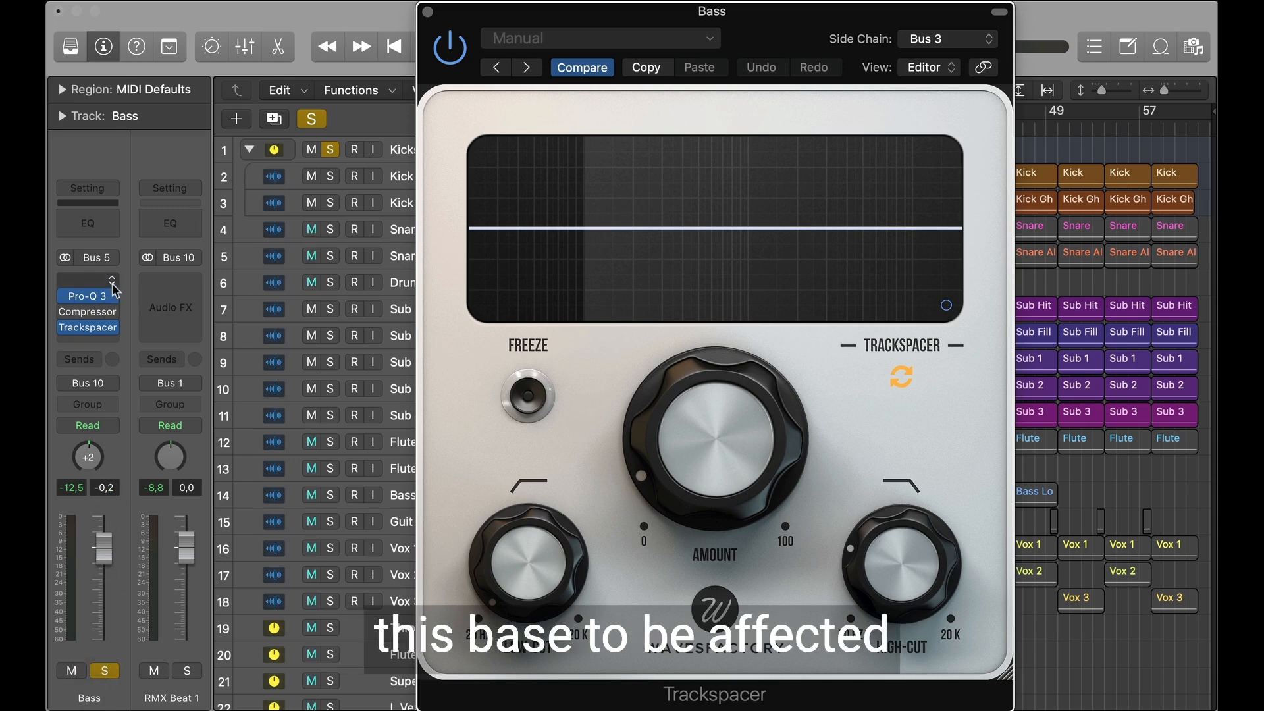
pyautogui.click(933, 45)
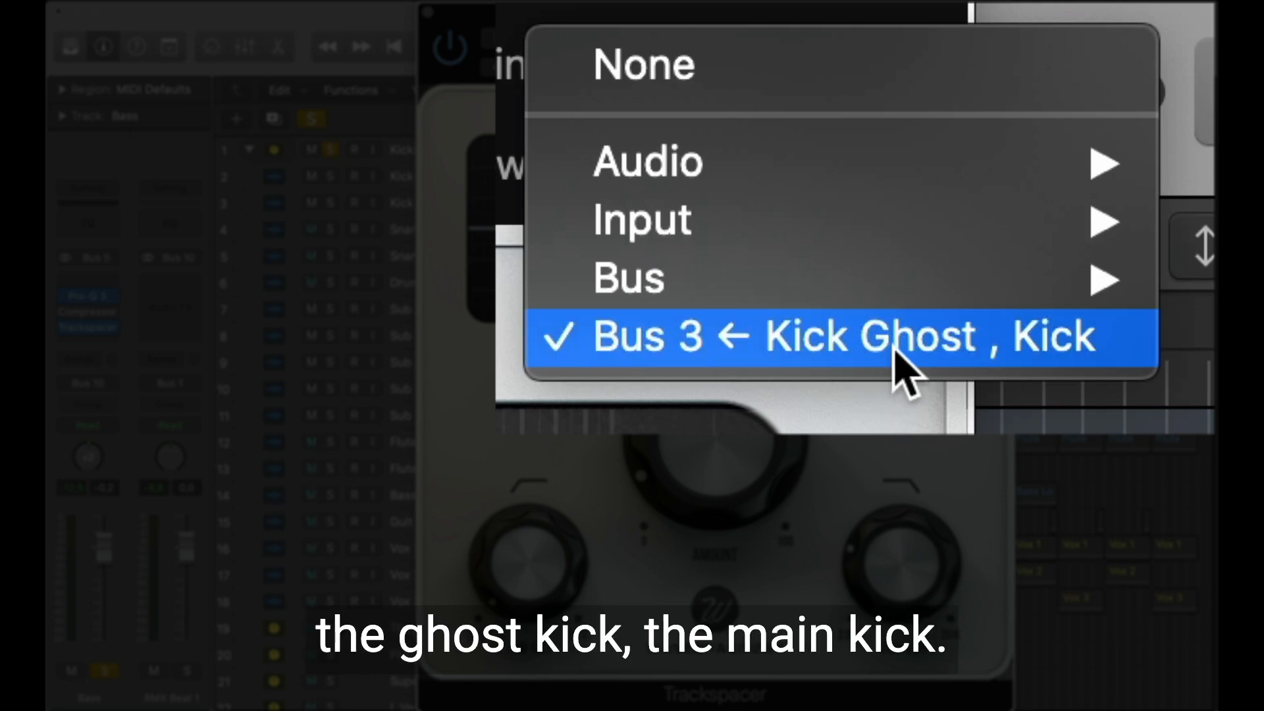
pyautogui.click(993, 345)
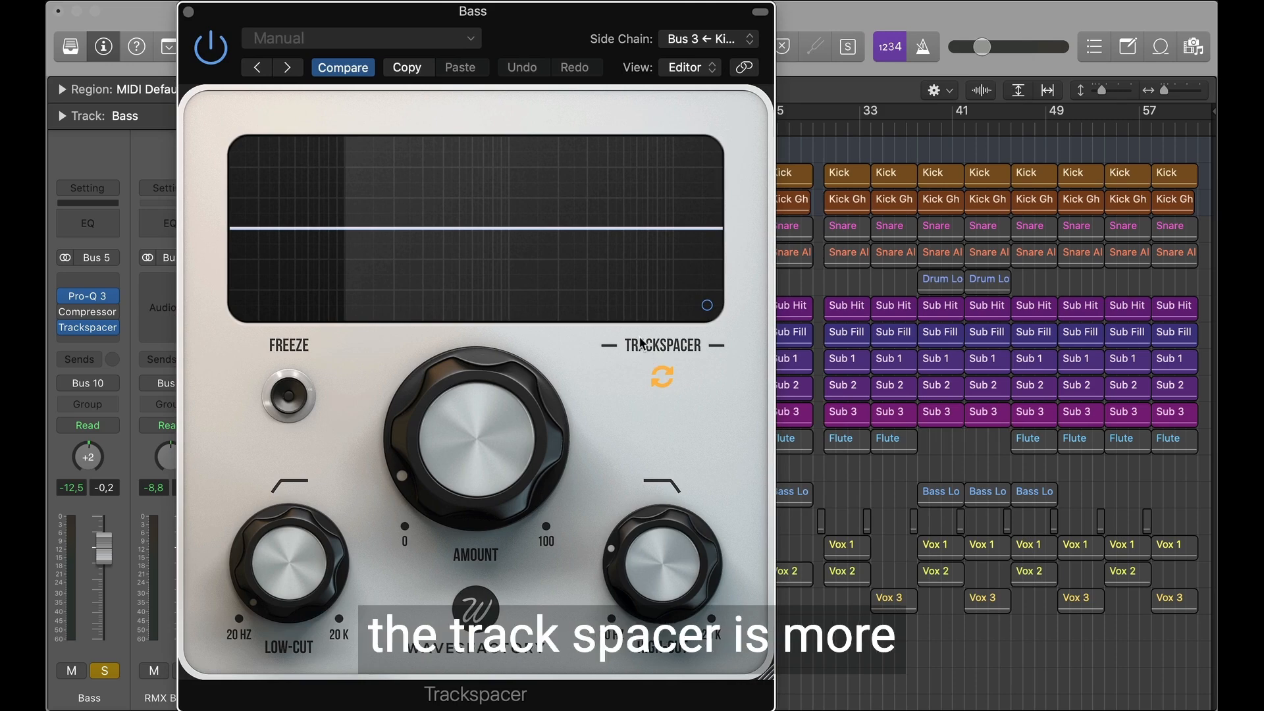
# Step: Nudge Trackspacer's high-cut control and play the soloed Kicks and Bass to hear the subtle ducking
pyautogui.moveTo(672, 570); pyautogui.dragTo(673, 565)
pyautogui.moveTo(668, 580)
pyautogui.mouseDown()
pyautogui.moveTo(662, 563)
pyautogui.moveTo(657, 579)
pyautogui.mouseUp()
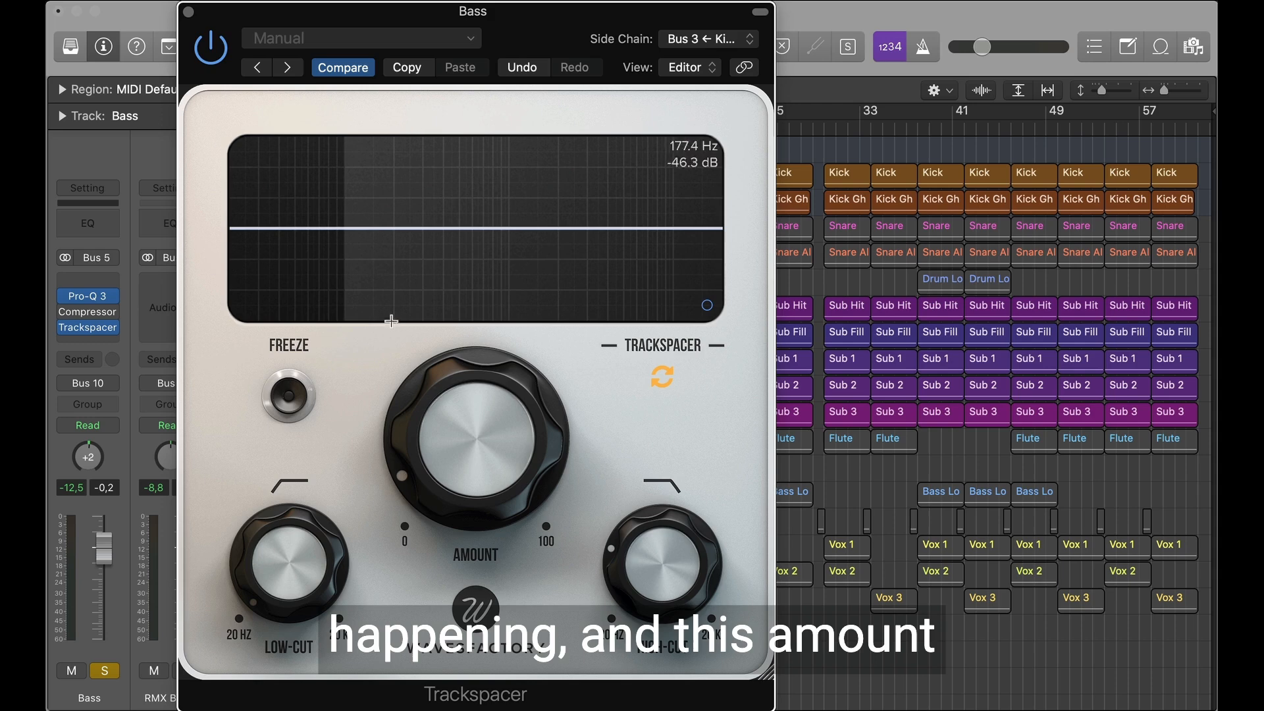
pyautogui.moveTo(471, 409)
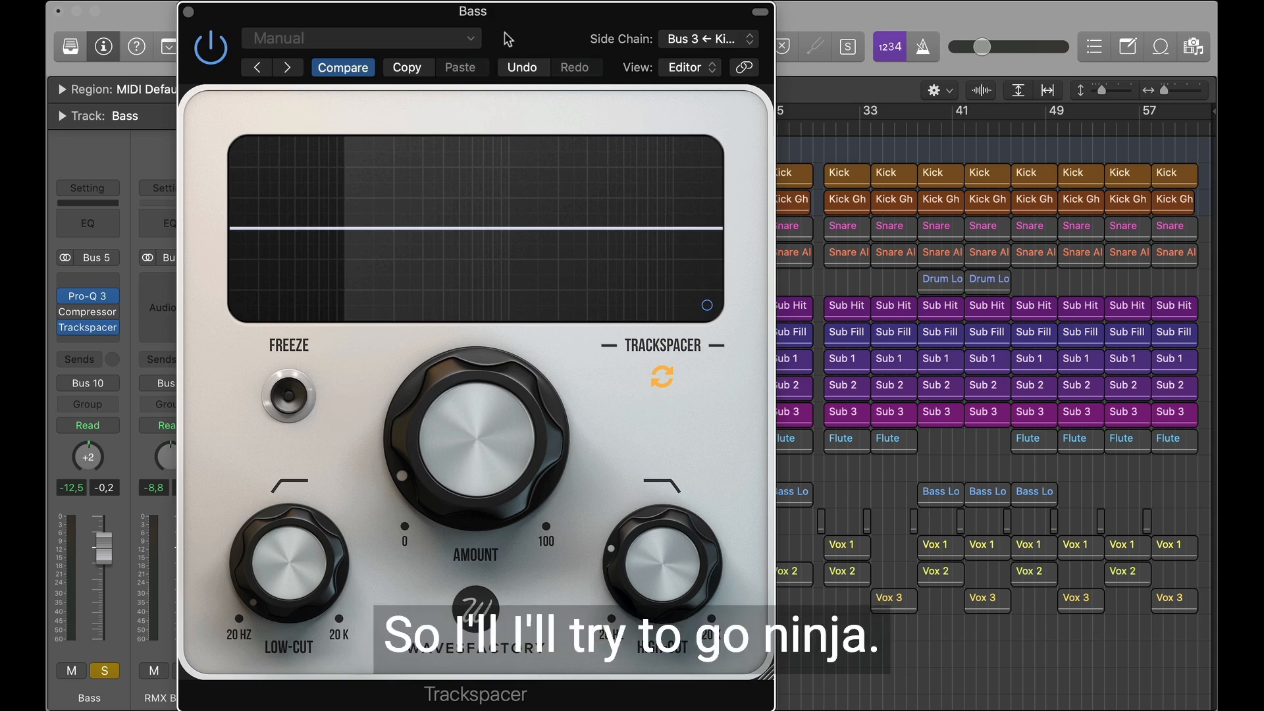
pyautogui.moveTo(527, 507)
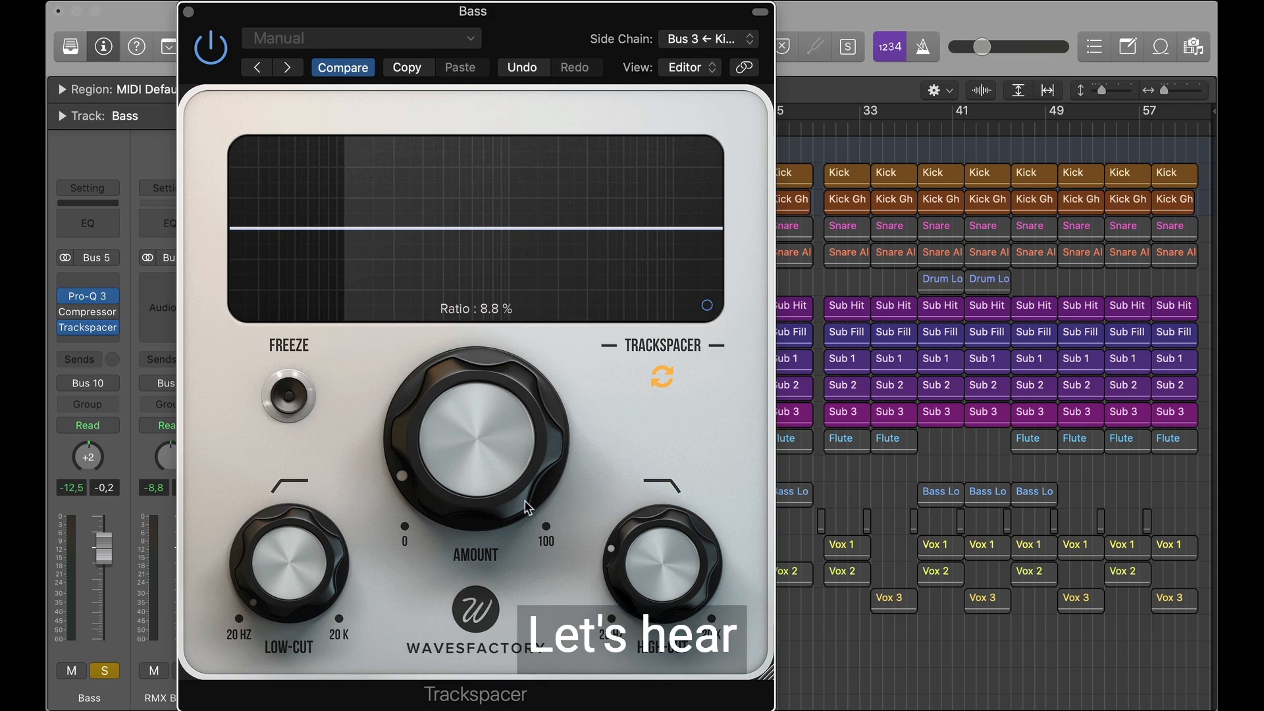
pyautogui.press('space')
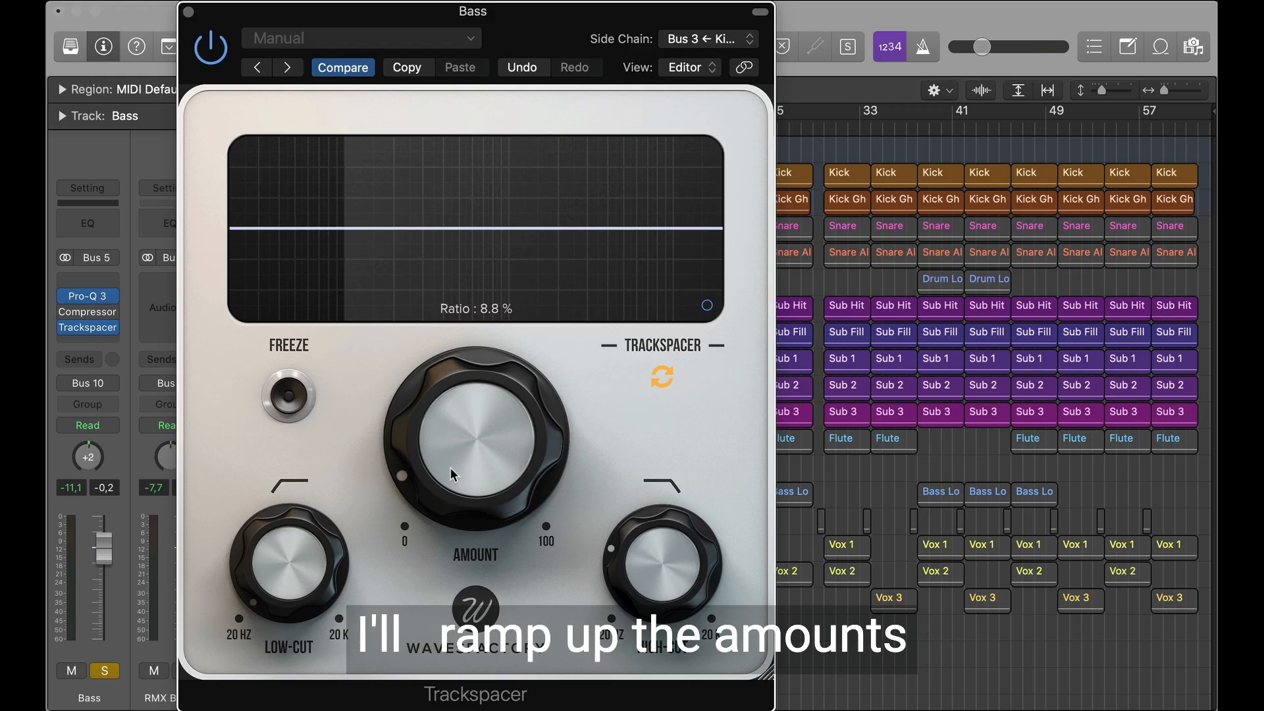
# Step: Raise the Trackspacer amount to 100 % to exaggerate the ducking of the bass
pyautogui.moveTo(451, 469); pyautogui.dragTo(474, 251)
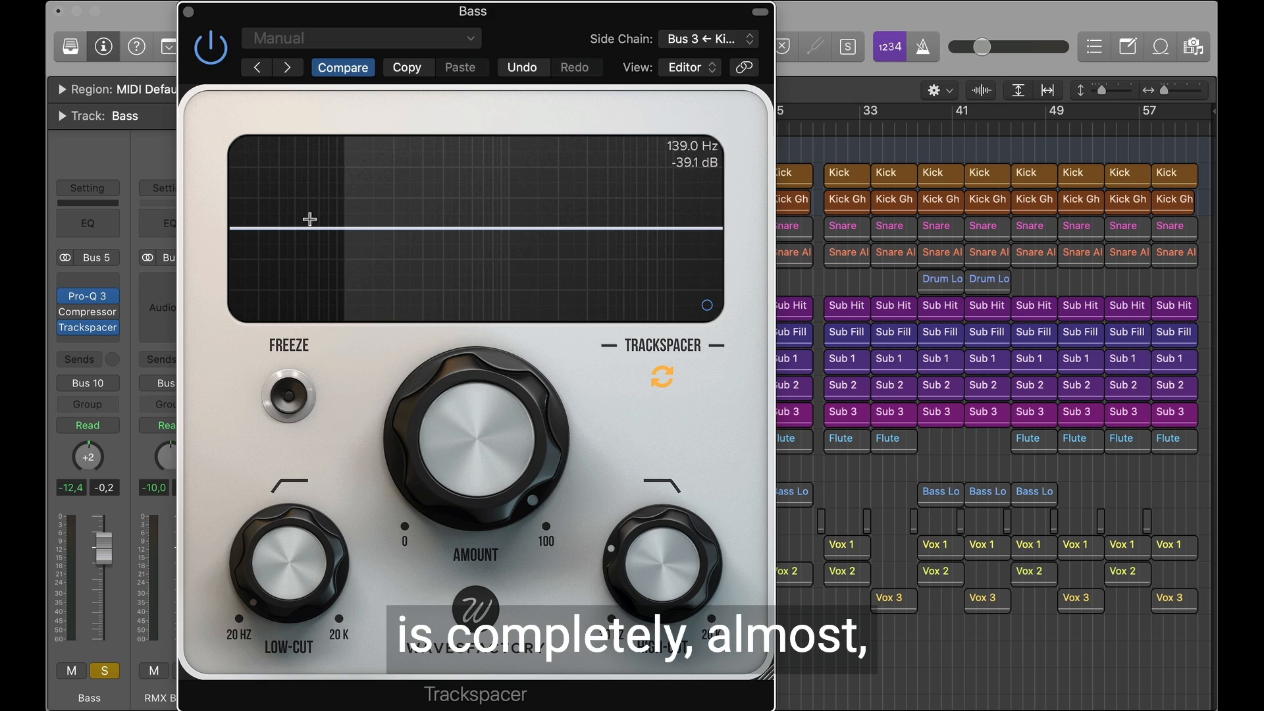
pyautogui.moveTo(551, 493)
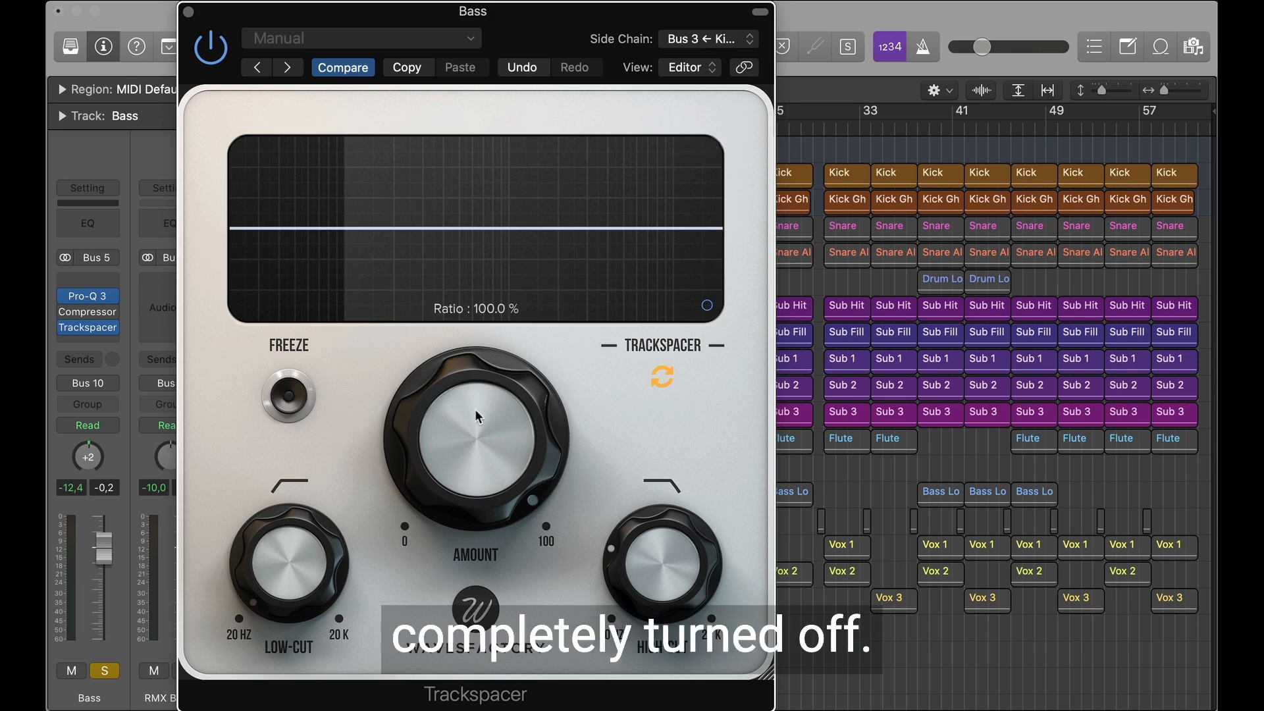
# Step: Lower the Trackspacer amount gradually to 15.7 % during playback, listening to the ducking effect
pyautogui.moveTo(476, 413)
pyautogui.mouseDown()
pyautogui.moveTo(468, 483)
pyautogui.moveTo(484, 418)
pyautogui.mouseUp()
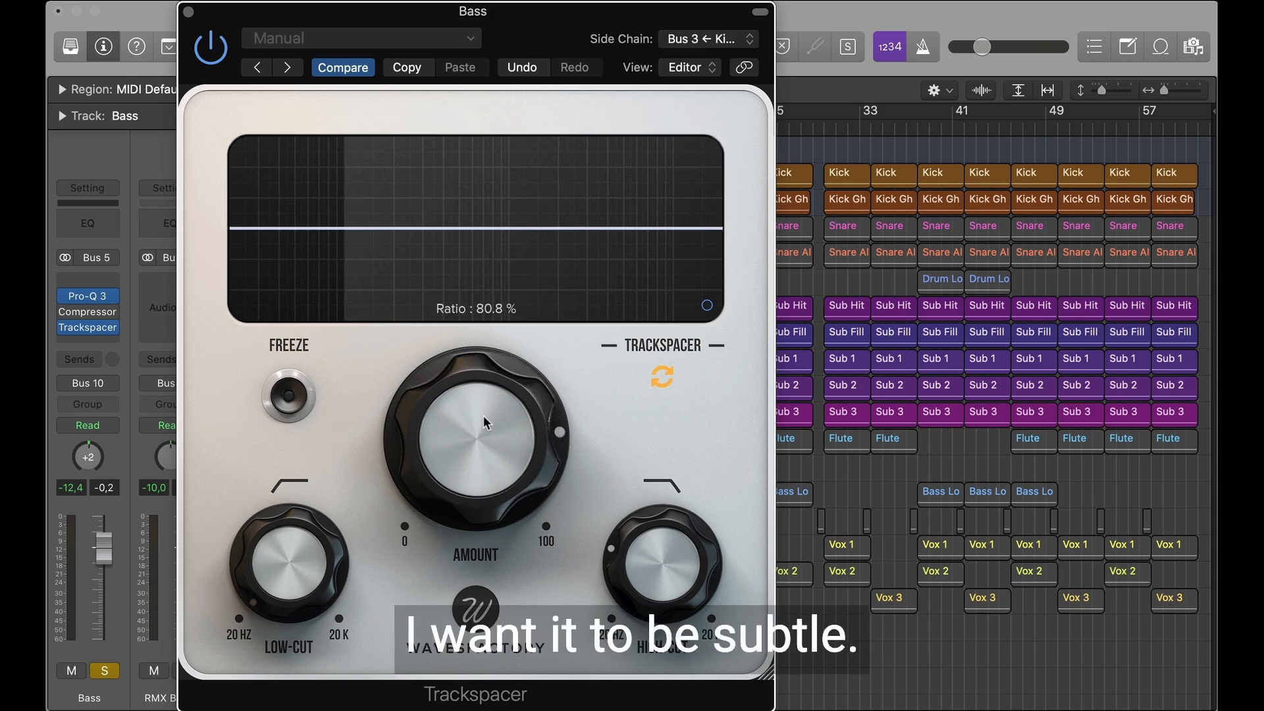
pyautogui.scroll(-10, 483, 417)
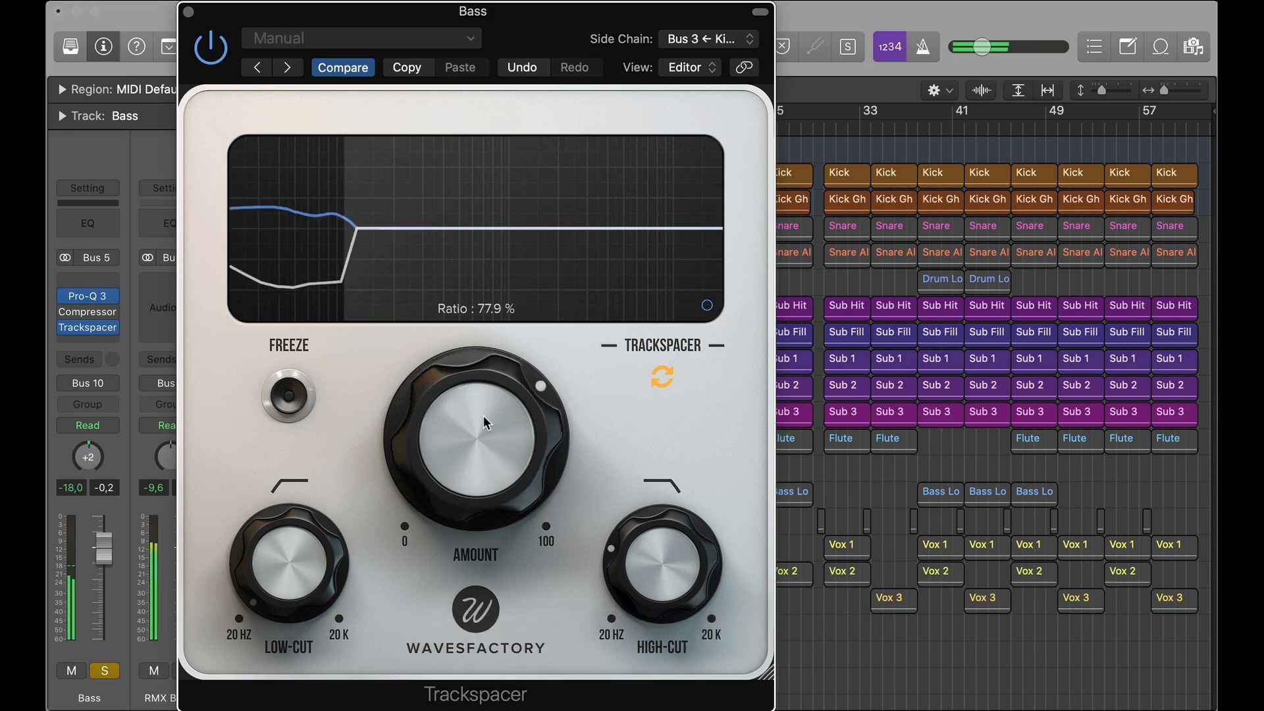
pyautogui.scroll(-10, 484, 417)
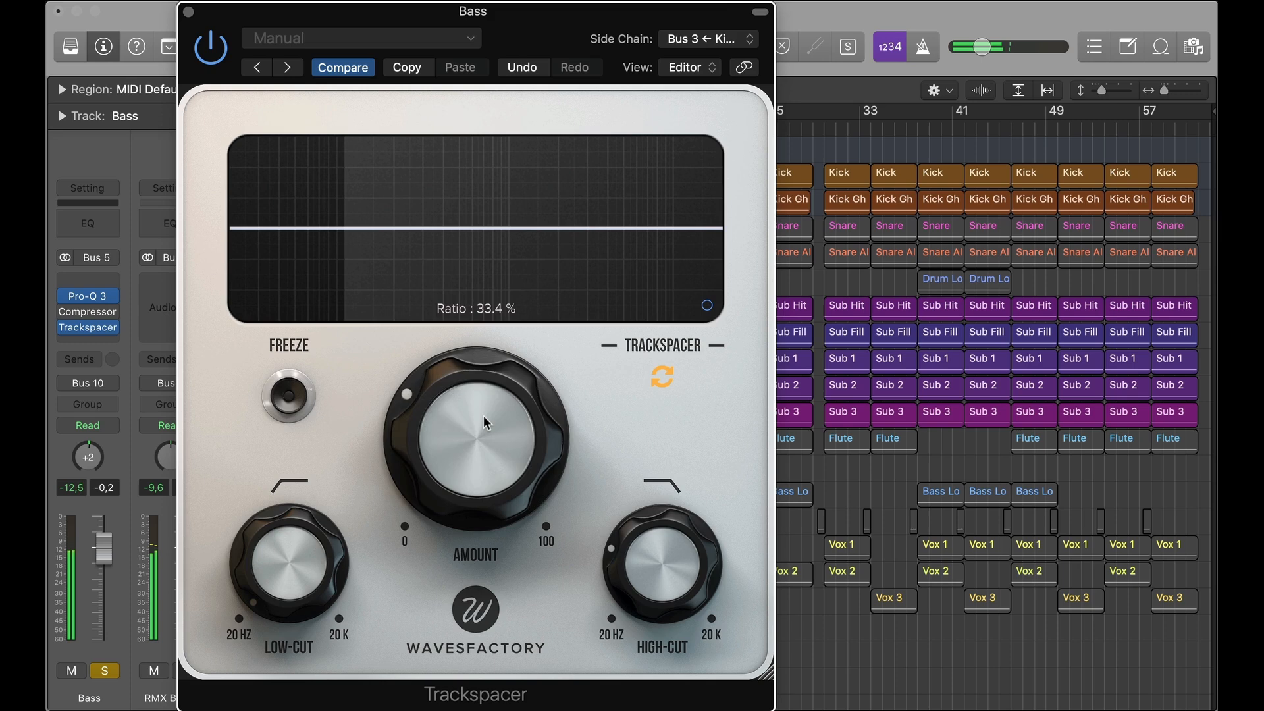
pyautogui.scroll(-3, 483, 416)
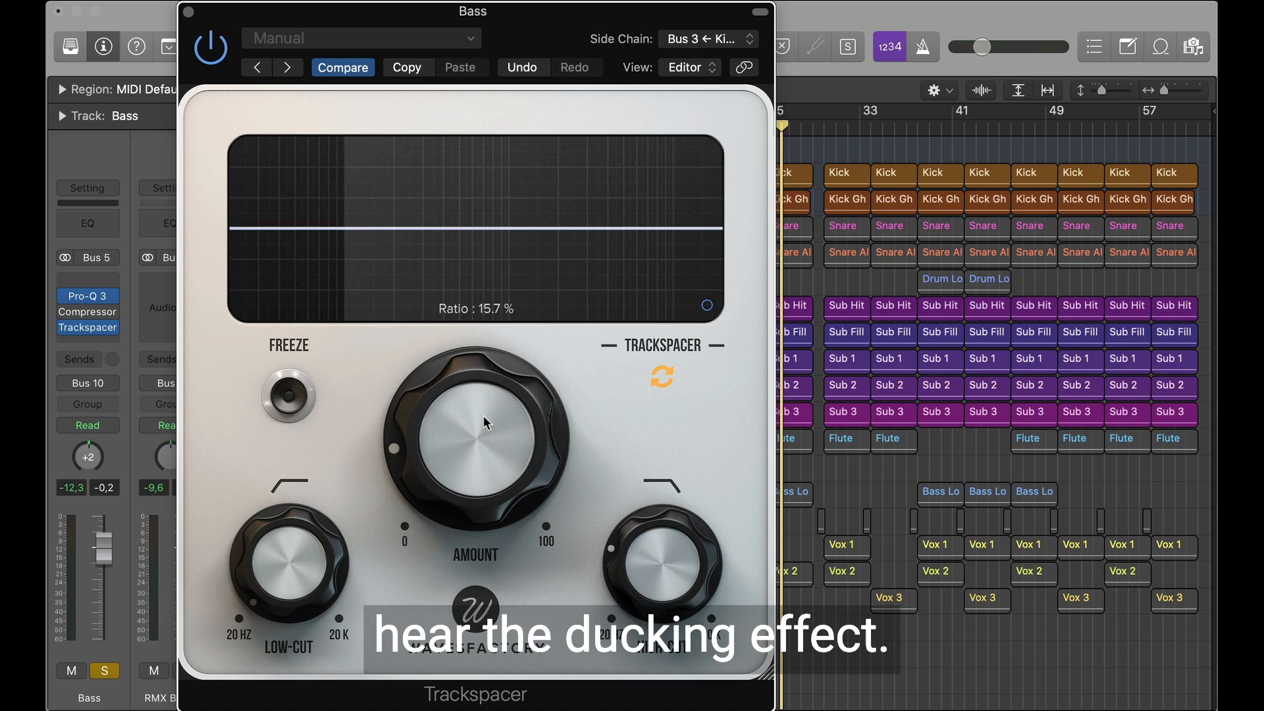
pyautogui.press('space')
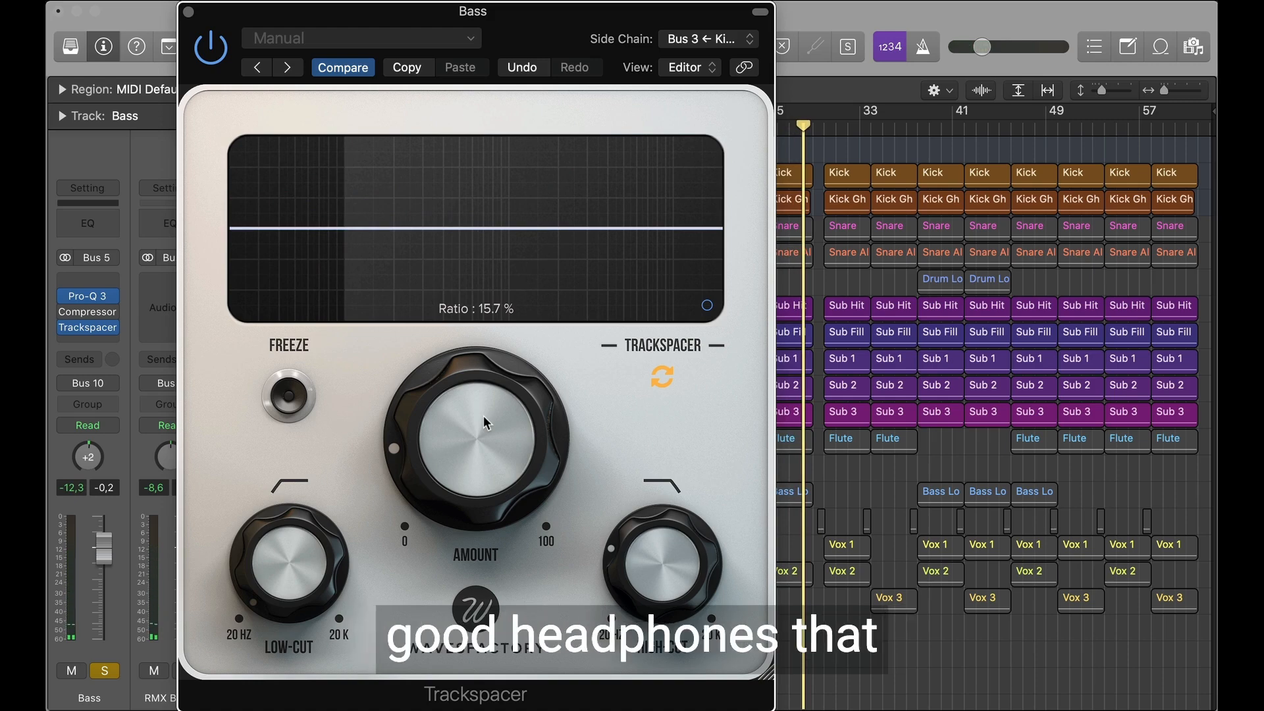
# Step: Fine-tune the Trackspacer amount down to about 10 % for a subtle ducking effect
pyautogui.scroll(-1, 483, 416)
pyautogui.scroll(-1, 483, 416)
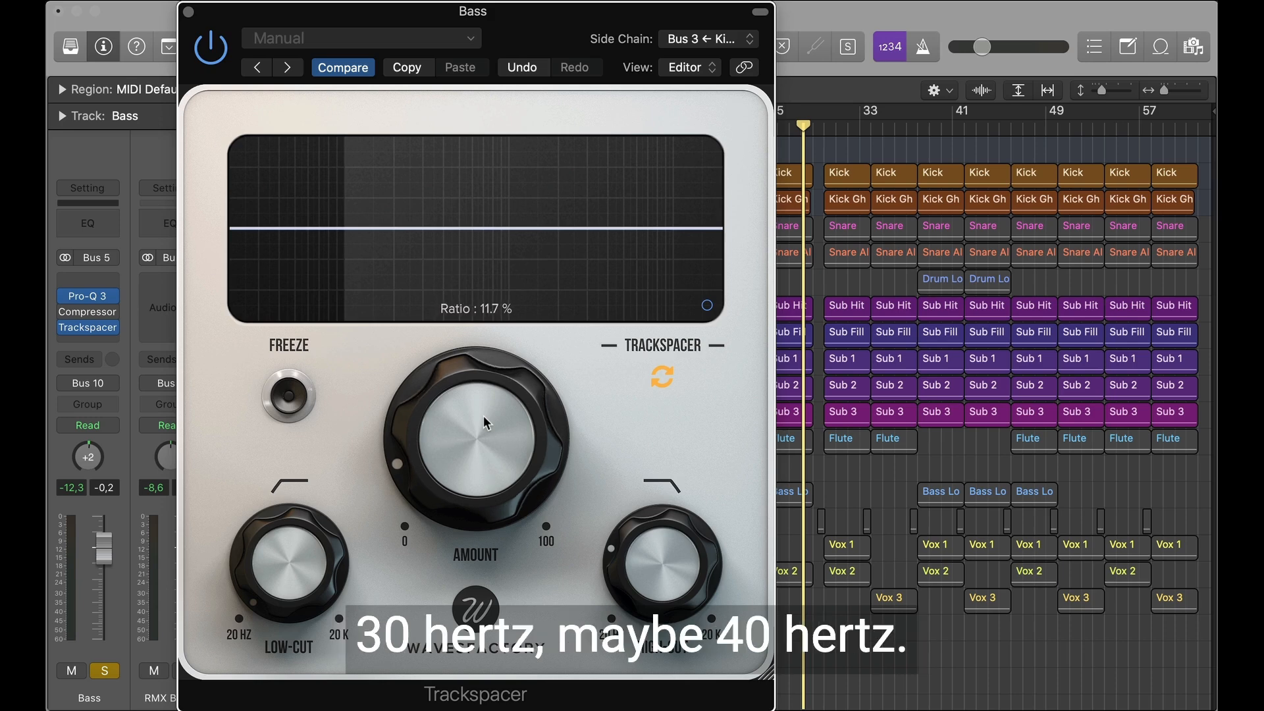
pyautogui.scroll(-1, 484, 416)
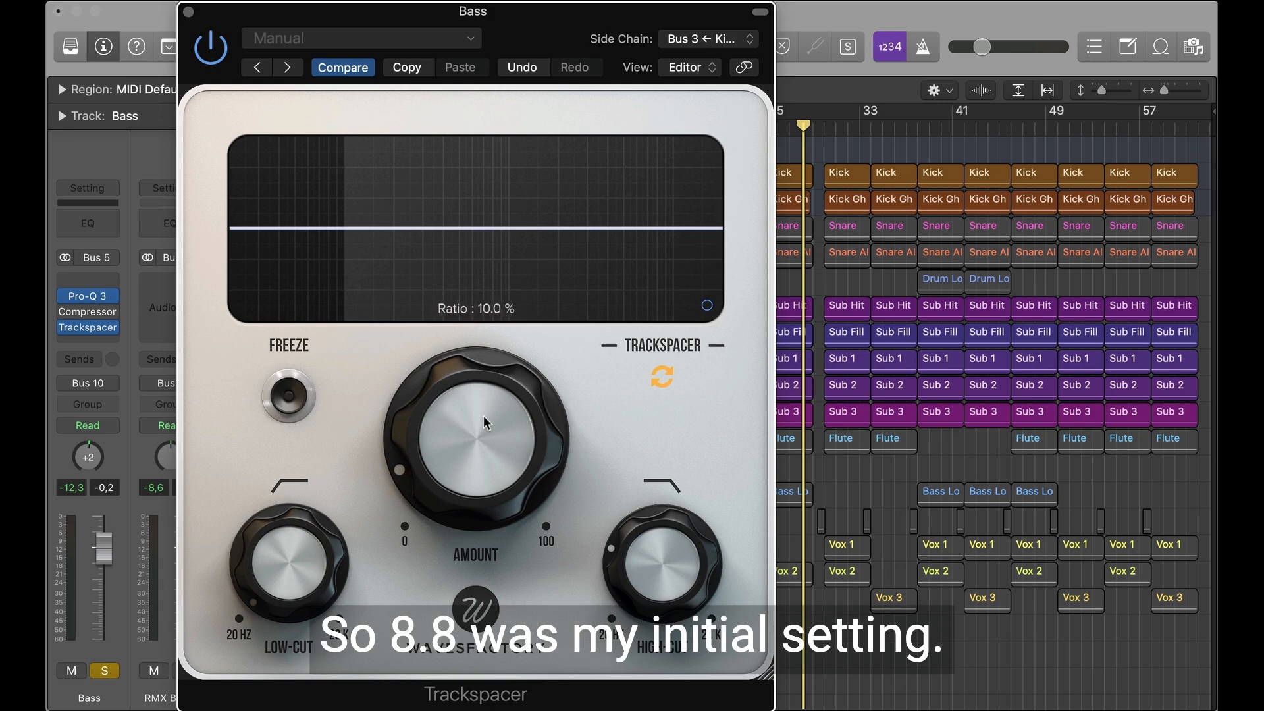
pyautogui.scroll(-1, 484, 417)
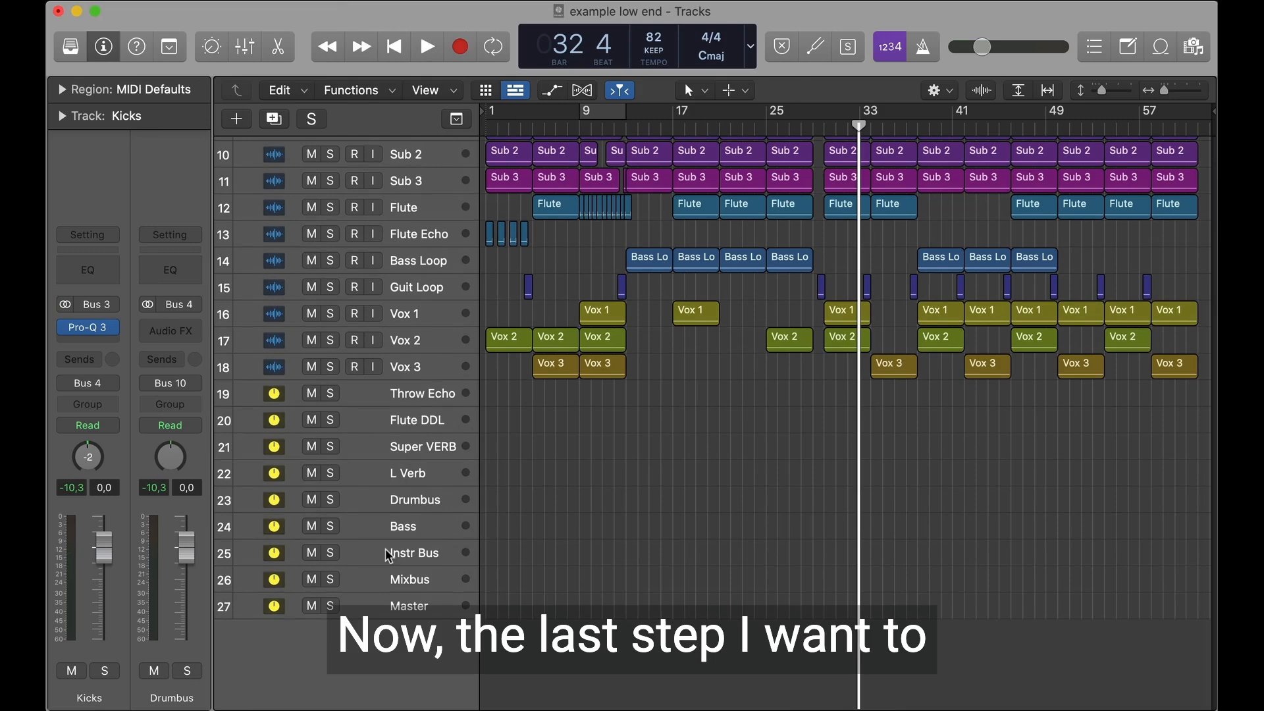
# Step: Insert the stock Compressor in the first free effect slot of the Mixbus track
pyautogui.click(430, 580)
pyautogui.click(98, 281)
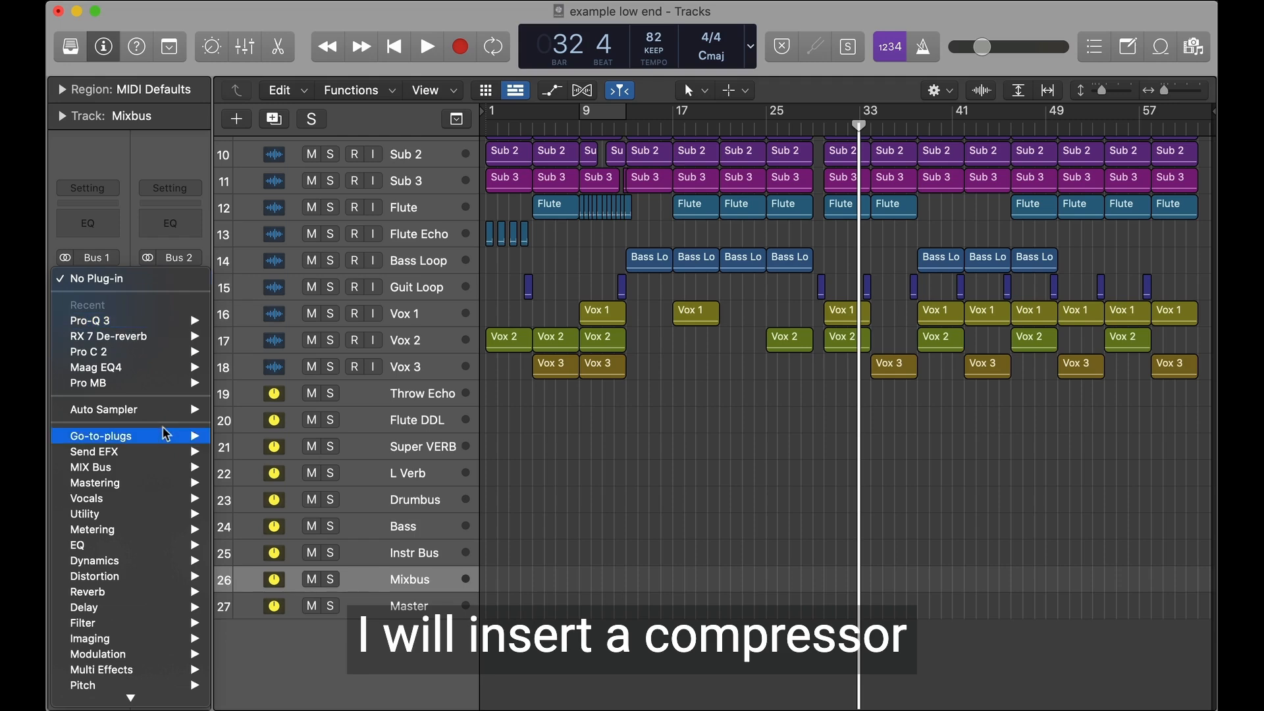
pyautogui.moveTo(167, 435)
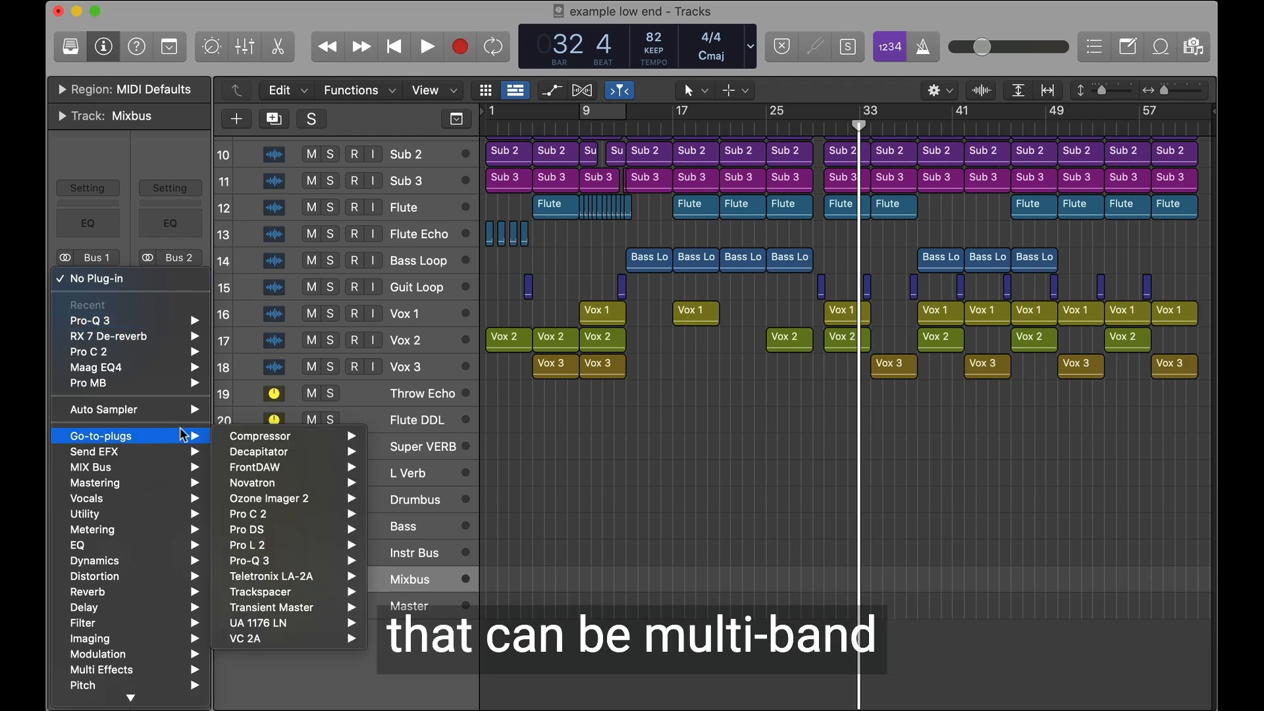
pyautogui.moveTo(85, 709)
pyautogui.moveTo(113, 685)
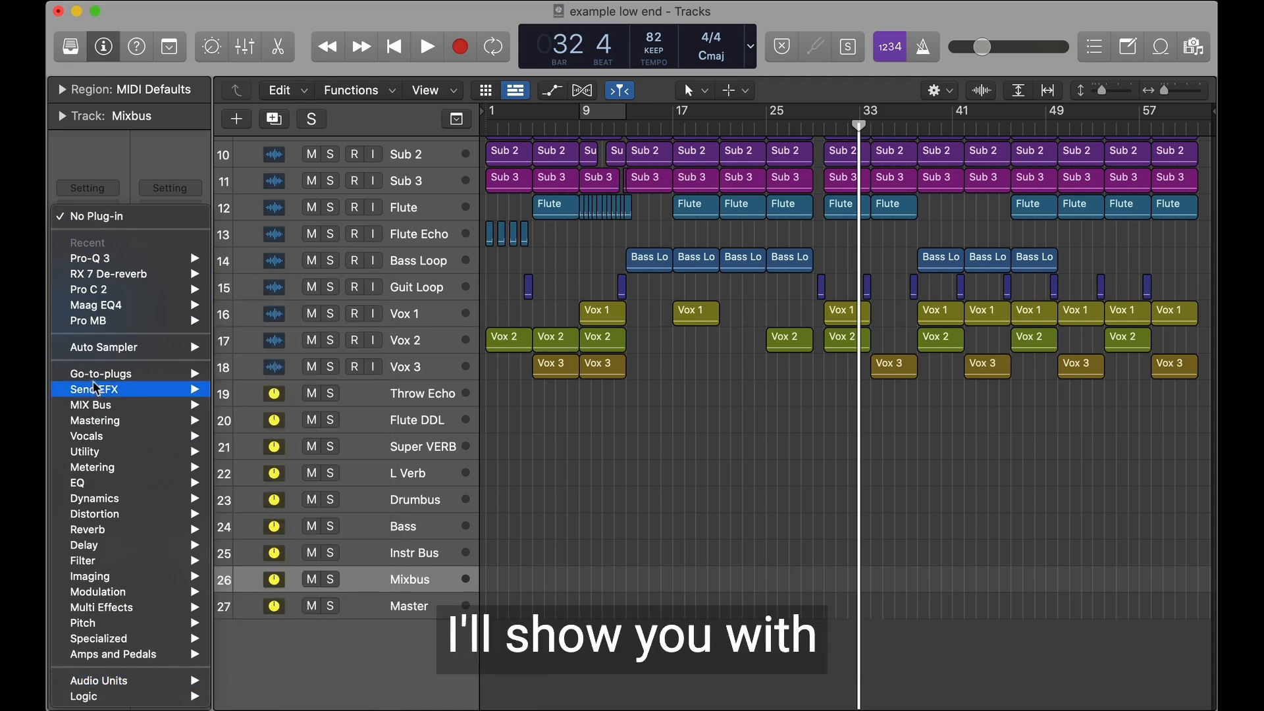
pyautogui.moveTo(103, 381)
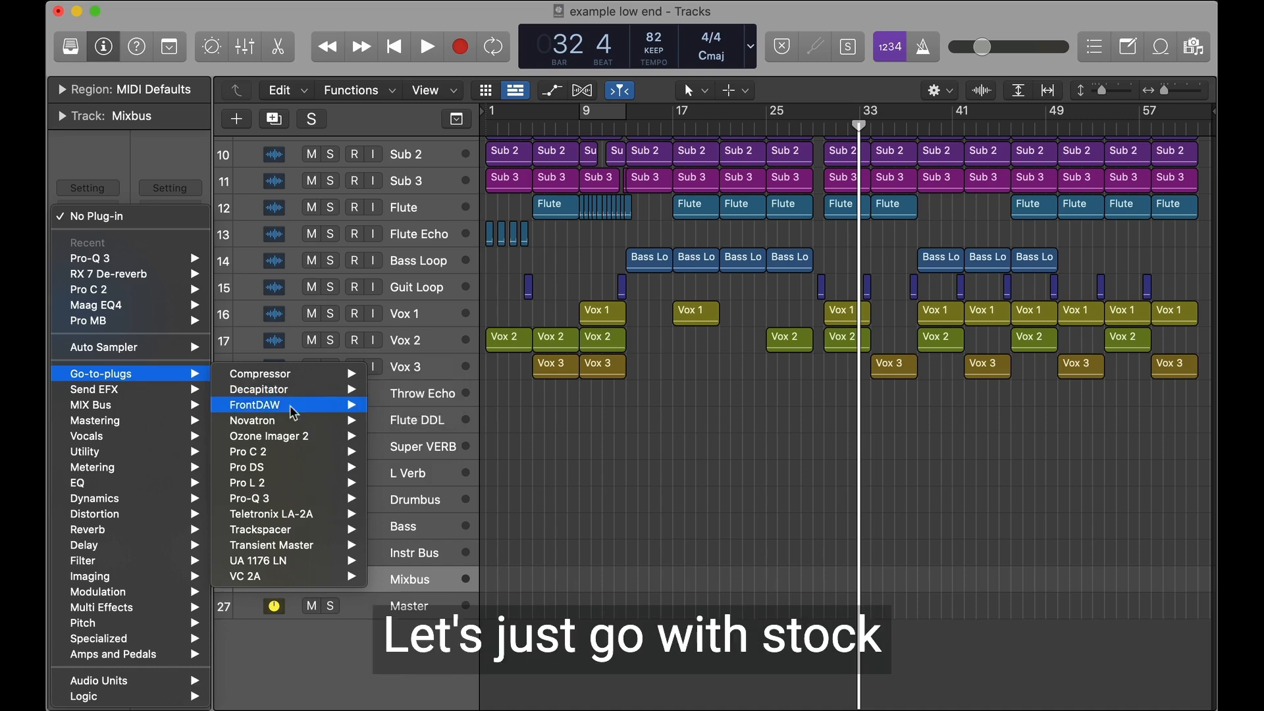
pyautogui.moveTo(285, 472)
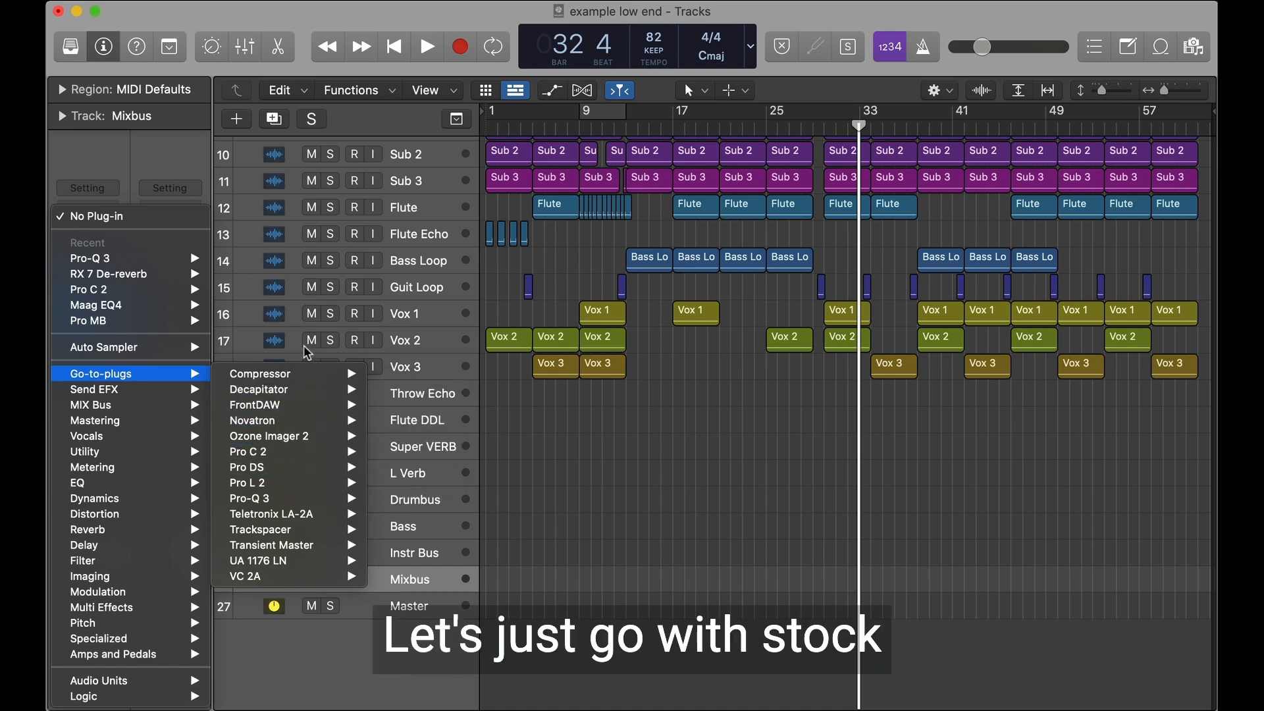
pyautogui.moveTo(353, 375)
pyautogui.click(403, 373)
pyautogui.moveTo(876, 49); pyautogui.dragTo(736, 61)
# Step: Try the Compressor's side-chain filter with its frequency at 587.33 Hz and switch the filter back off
pyautogui.click(935, 171)
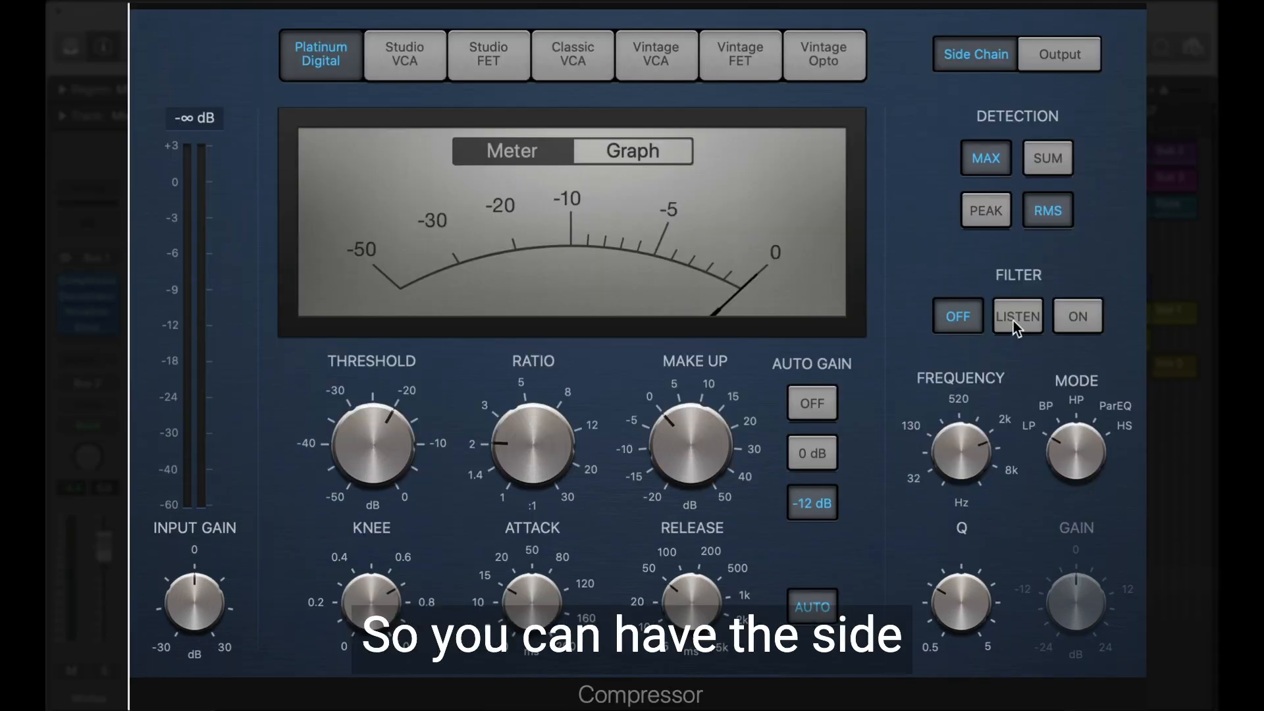
pyautogui.click(1073, 316)
pyautogui.moveTo(971, 423)
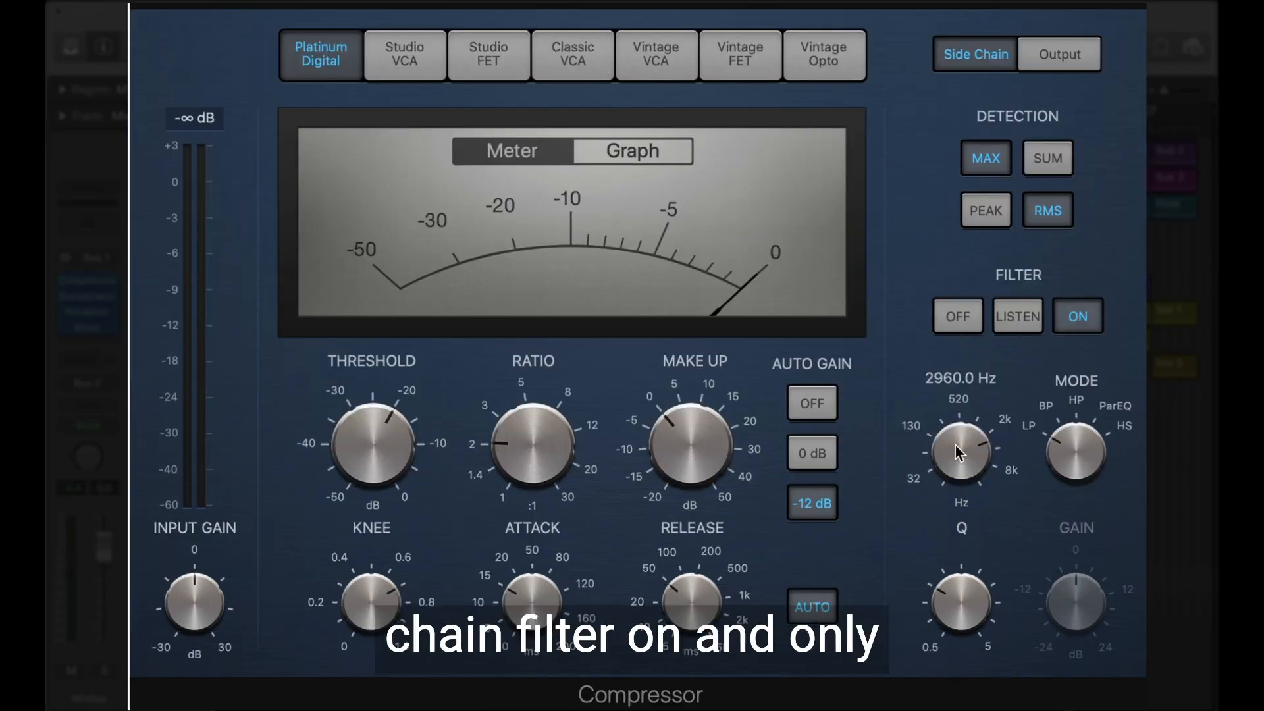
pyautogui.moveTo(955, 445); pyautogui.dragTo(982, 491)
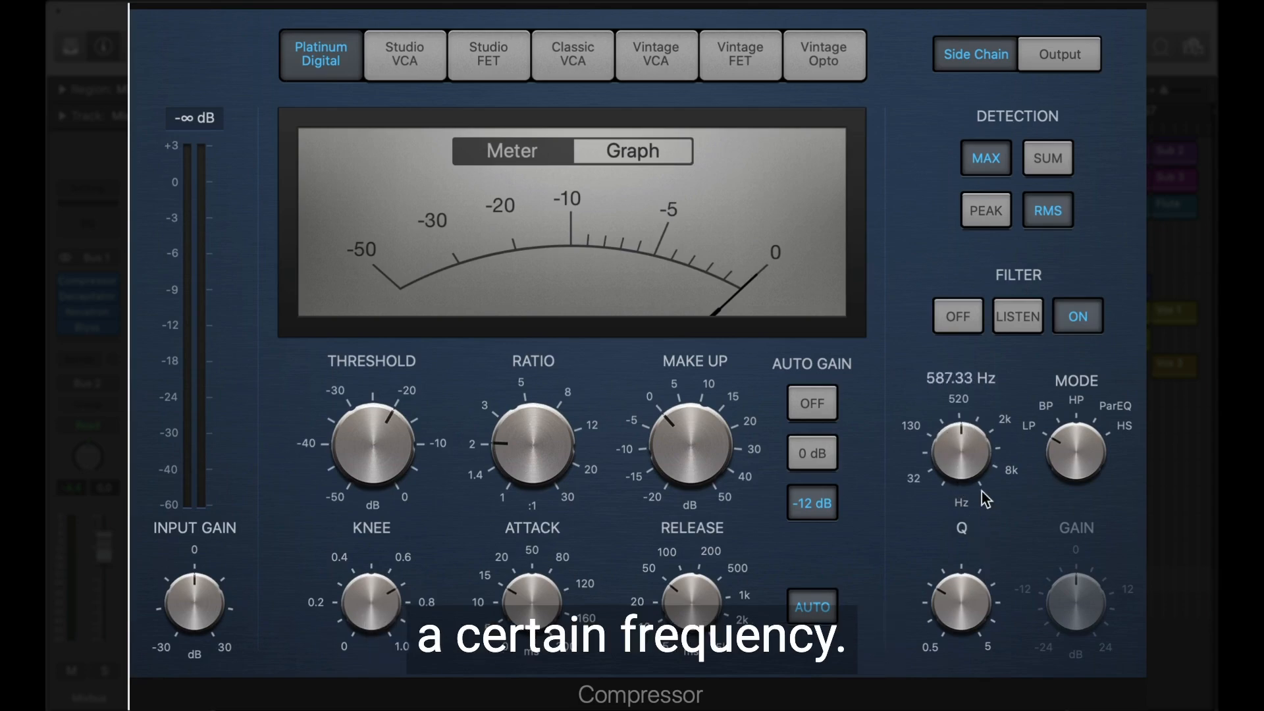
pyautogui.click(959, 308)
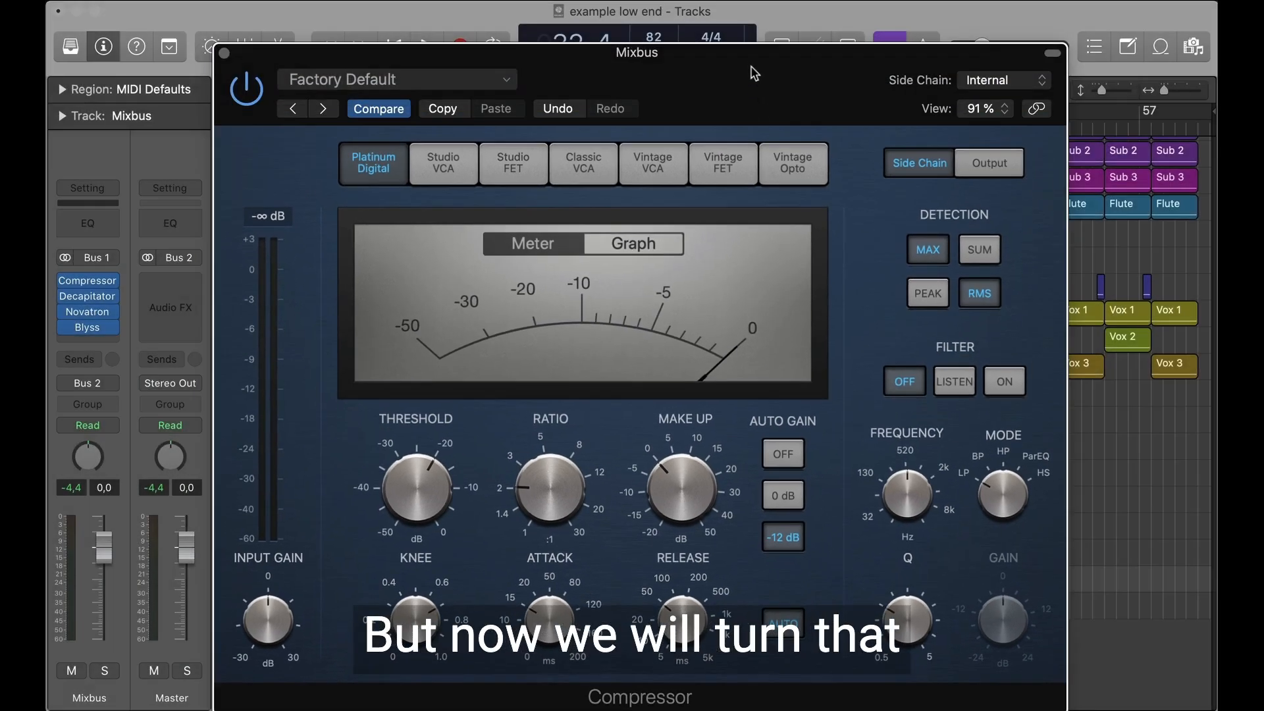
pyautogui.moveTo(755, 73); pyautogui.dragTo(731, 8)
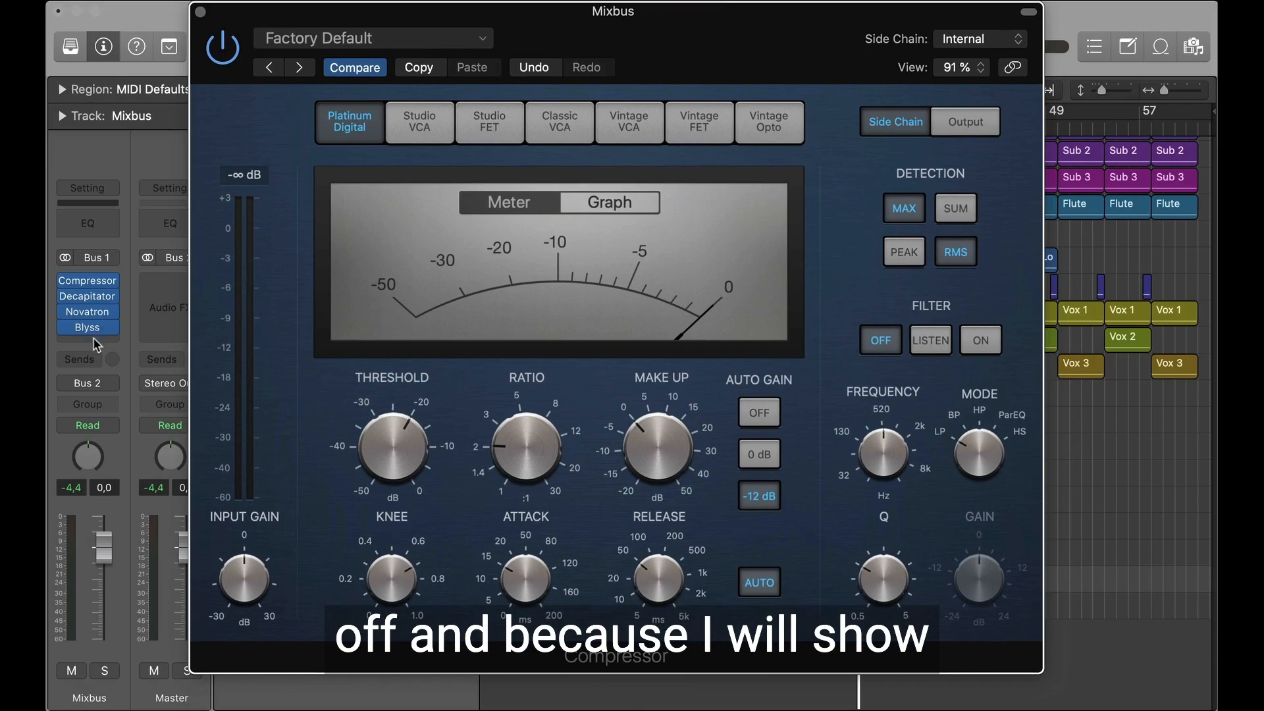
# Step: Lower the frequency of the Compressor's side-chain filter while leaving the filter off
pyautogui.click(91, 295)
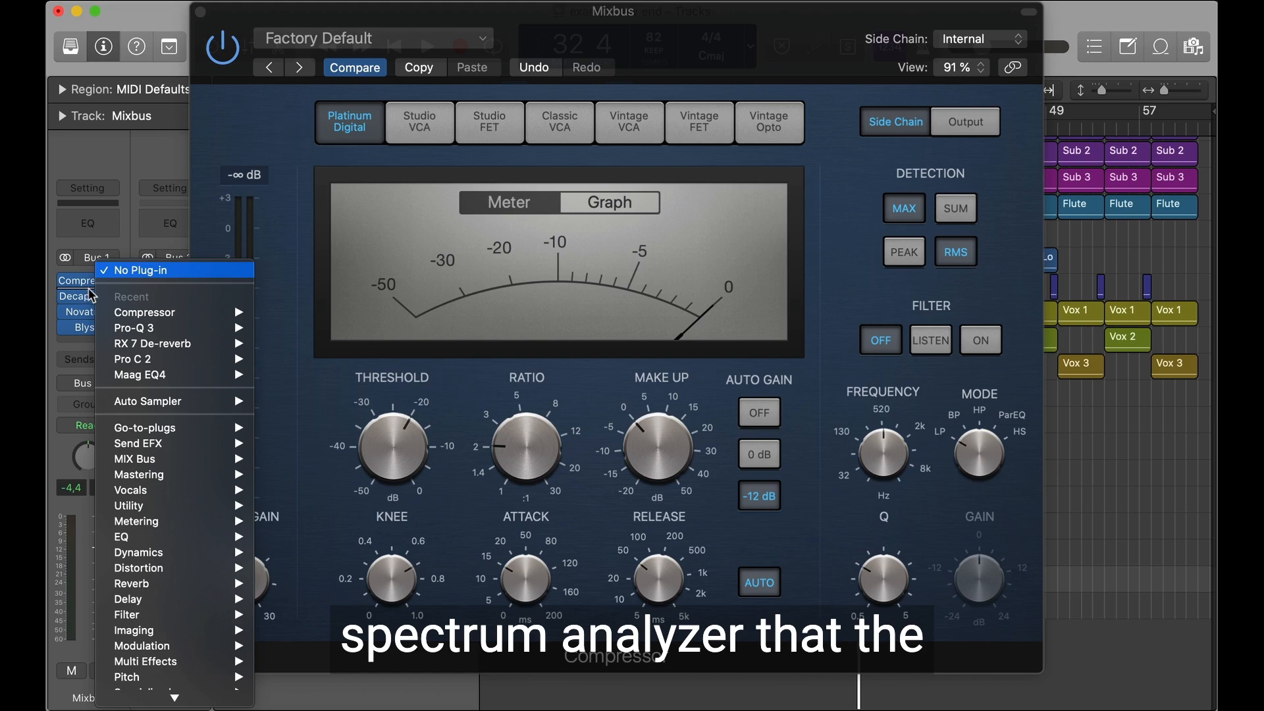
pyautogui.moveTo(129, 331)
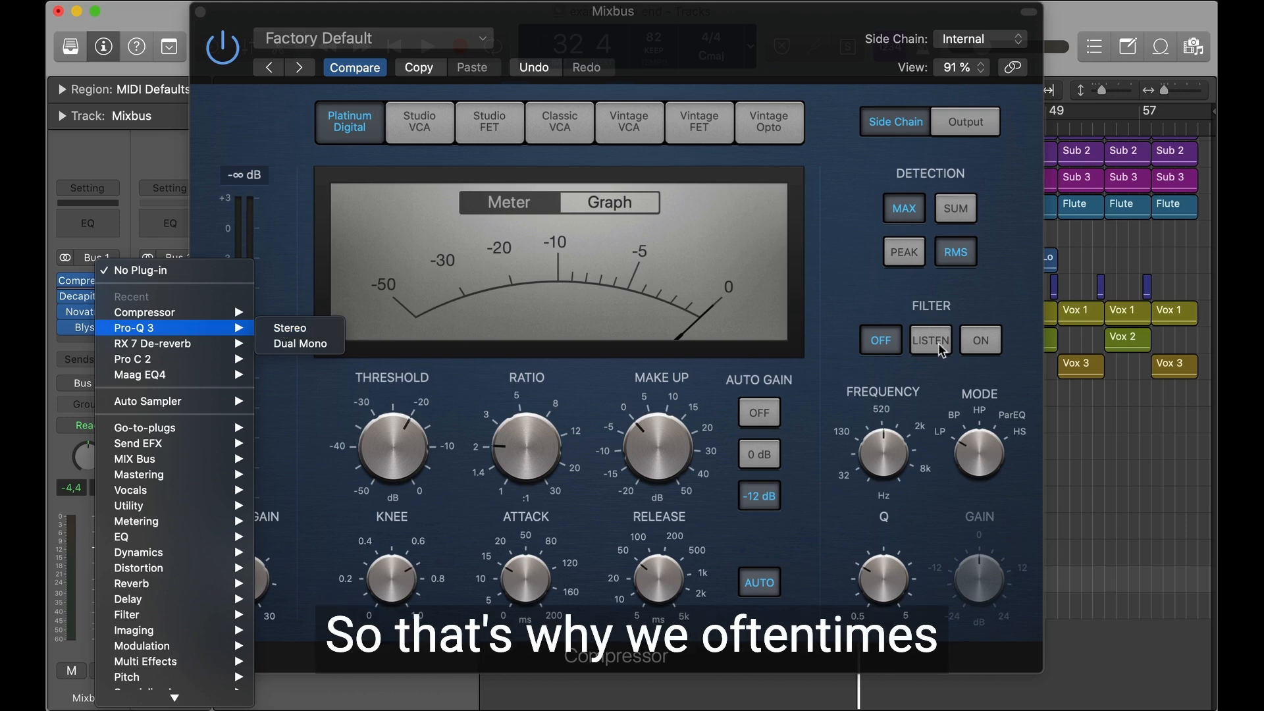
pyautogui.click(930, 367)
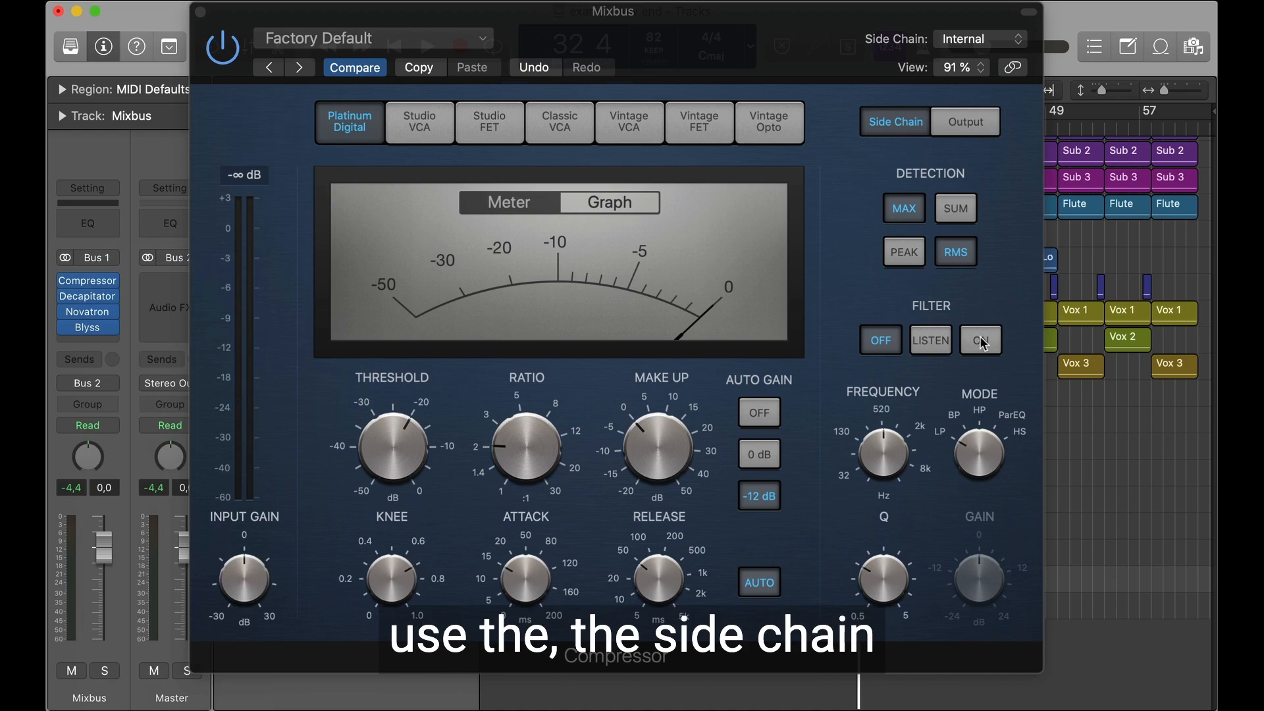
pyautogui.moveTo(890, 469); pyautogui.dragTo(880, 406)
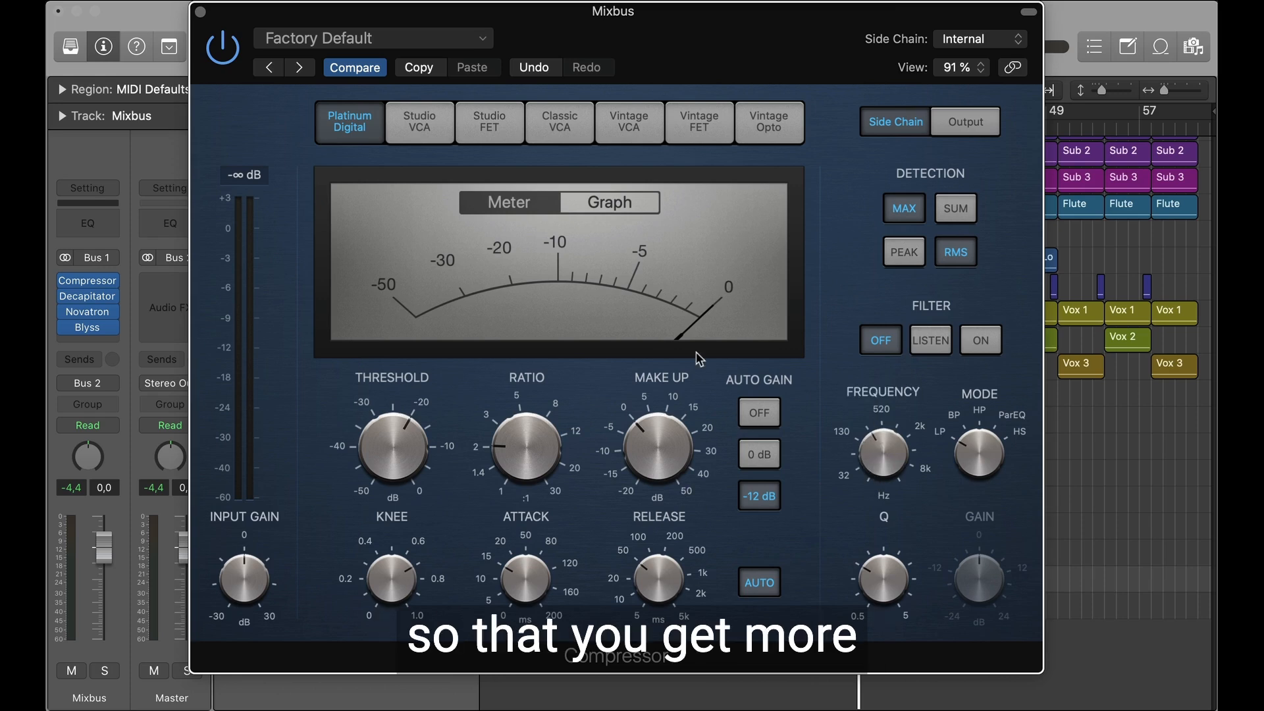
# Step: Insert a stereo Pro-Q 3 directly below the Compressor on the Mixbus and play the mix to examine its low-end spectrum
pyautogui.click(87, 288)
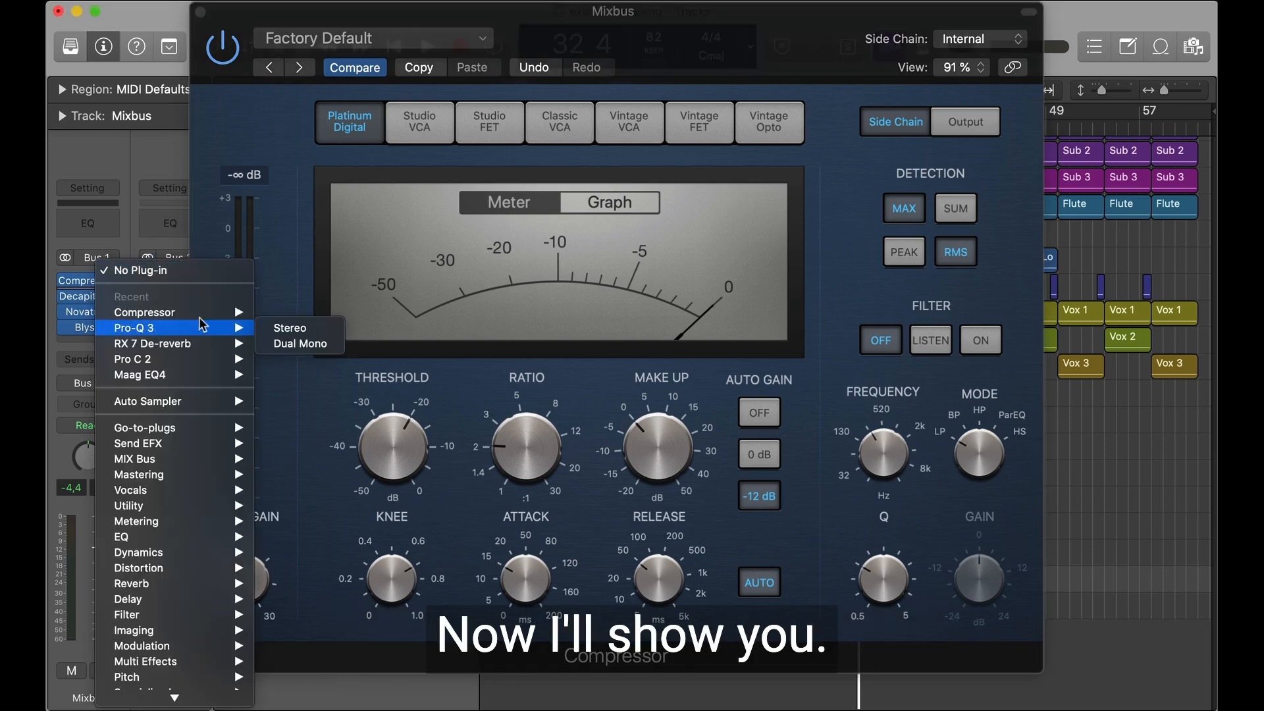
pyautogui.click(309, 328)
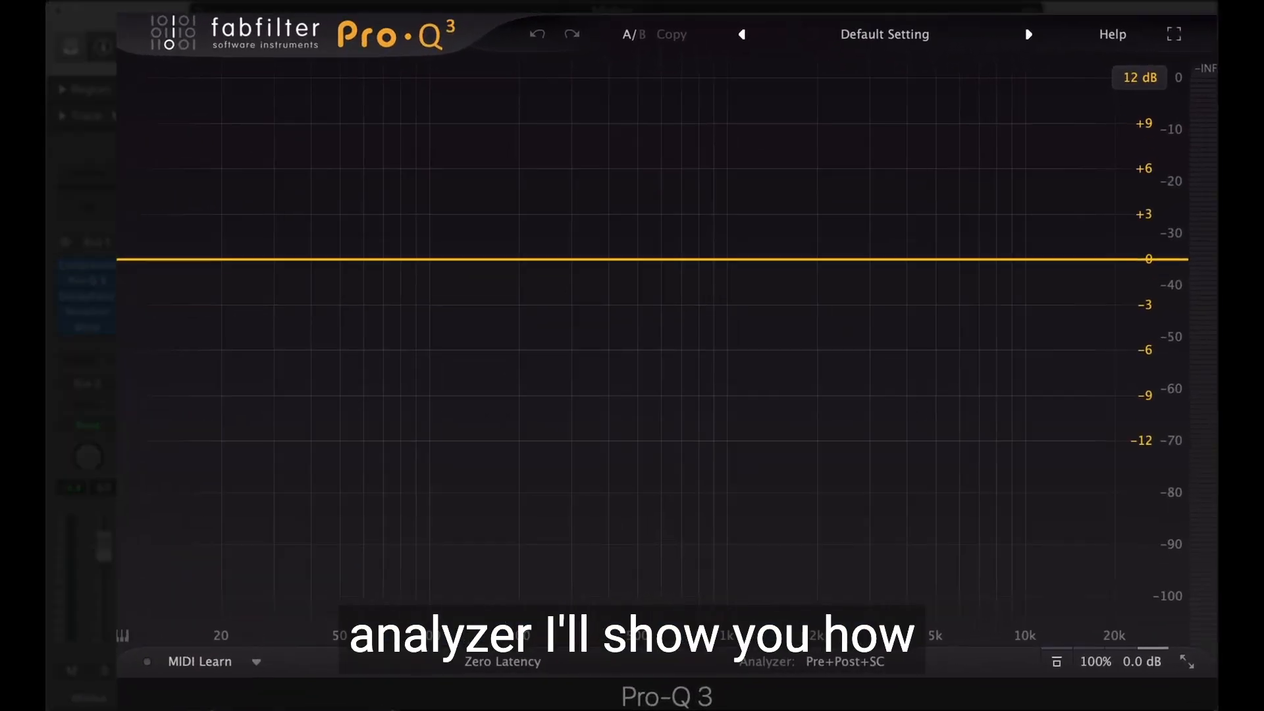
pyautogui.press('space')
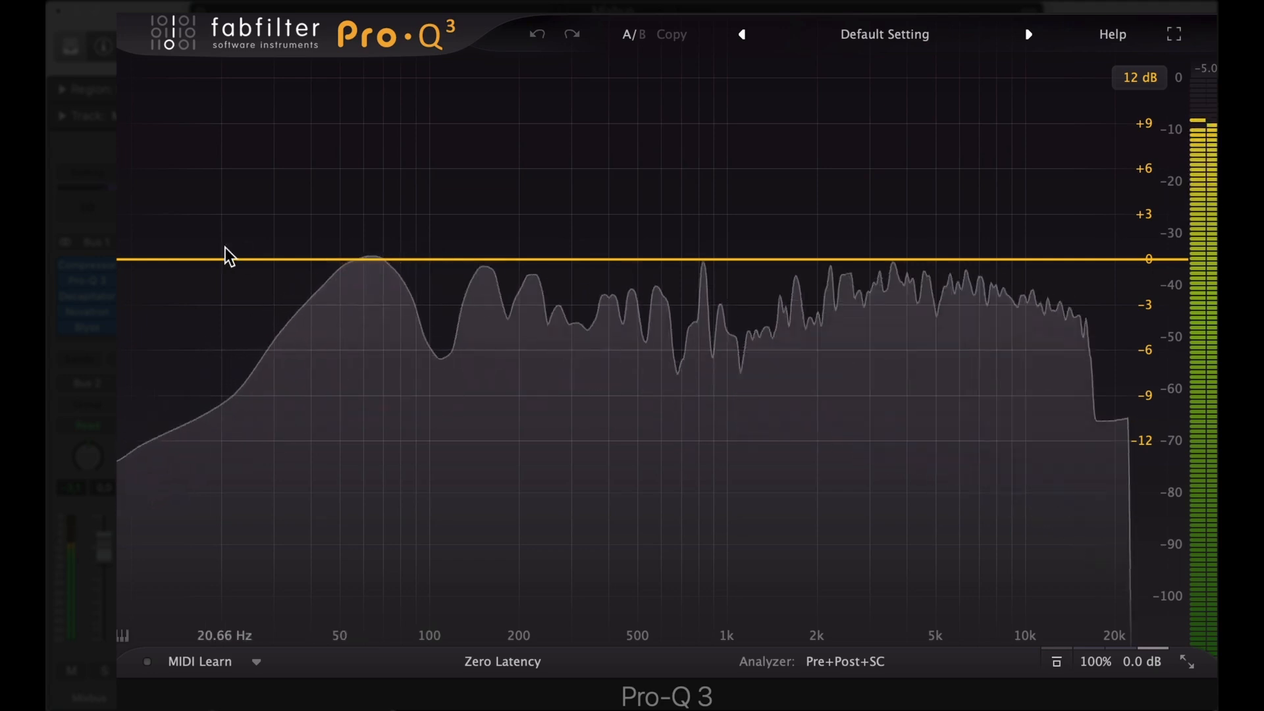
pyautogui.press('space')
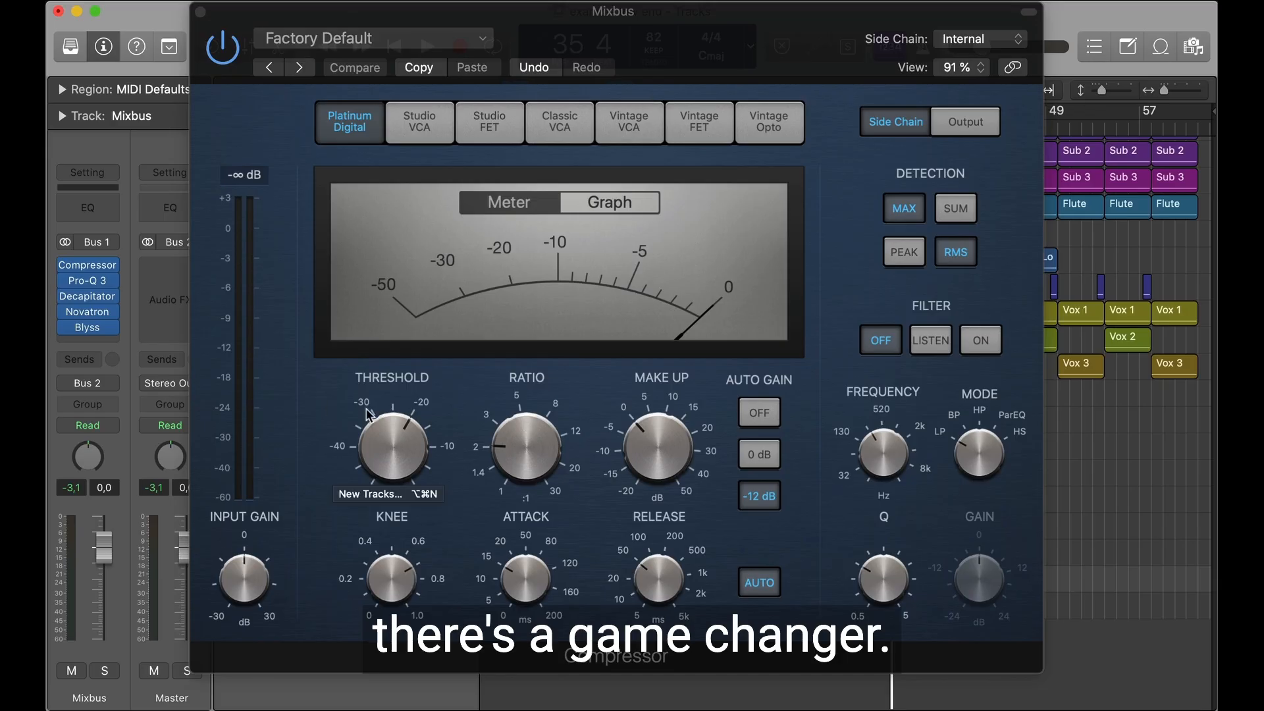
# Step: Adjust the Mixbus Compressor's threshold during playback, settling on -13.5 dB
pyautogui.moveTo(394, 438)
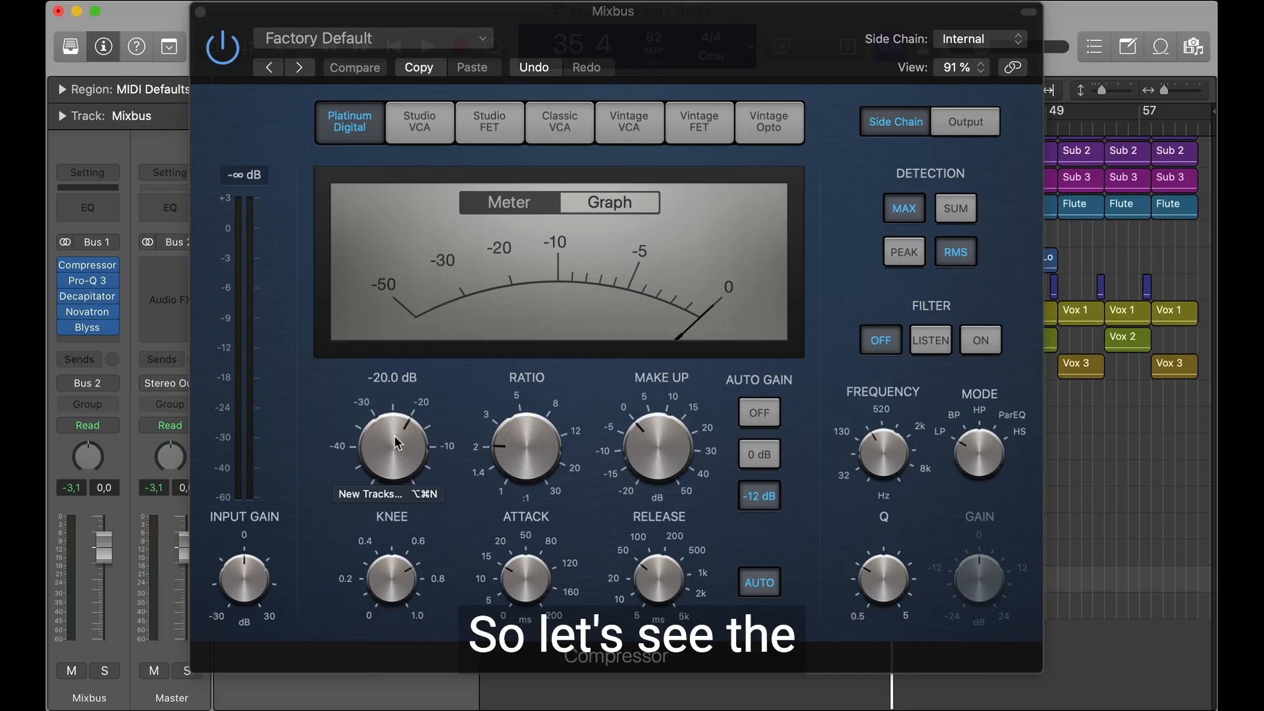
pyautogui.moveTo(398, 443); pyautogui.dragTo(397, 421)
pyautogui.press('space')
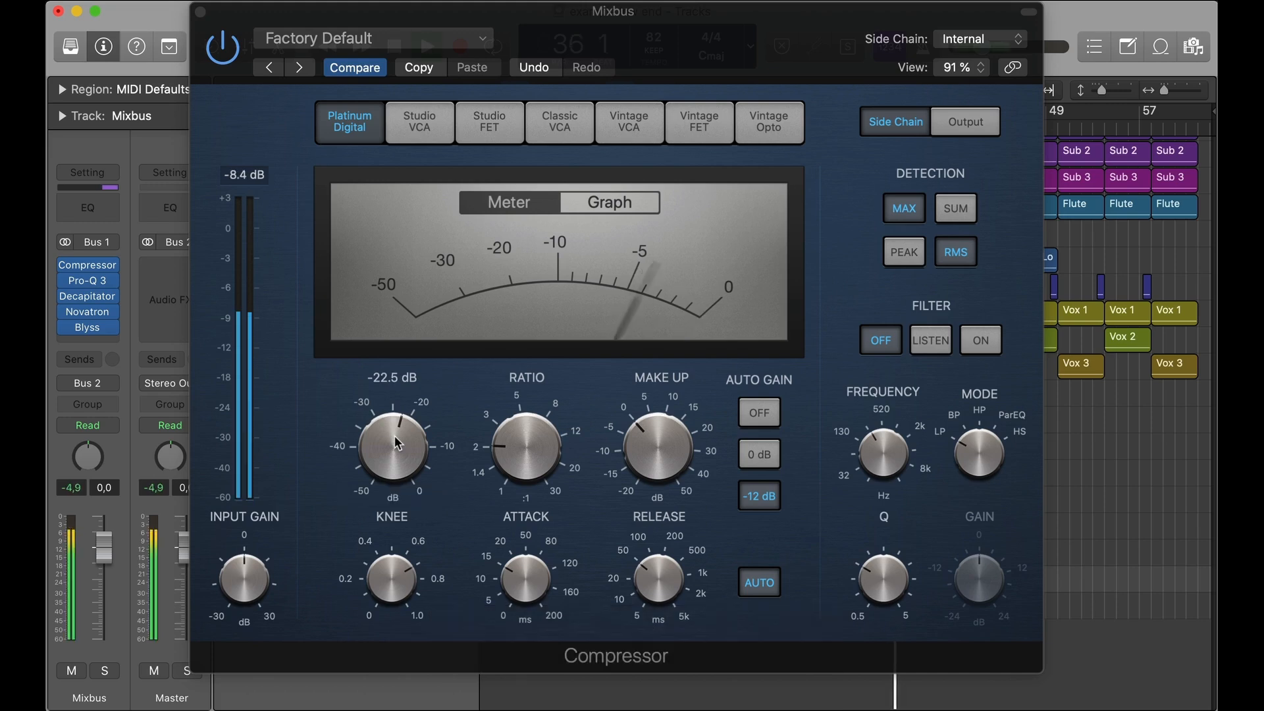
pyautogui.scroll(5, 395, 440)
pyautogui.moveTo(392, 461); pyautogui.dragTo(389, 538)
pyautogui.moveTo(382, 459); pyautogui.dragTo(387, 459)
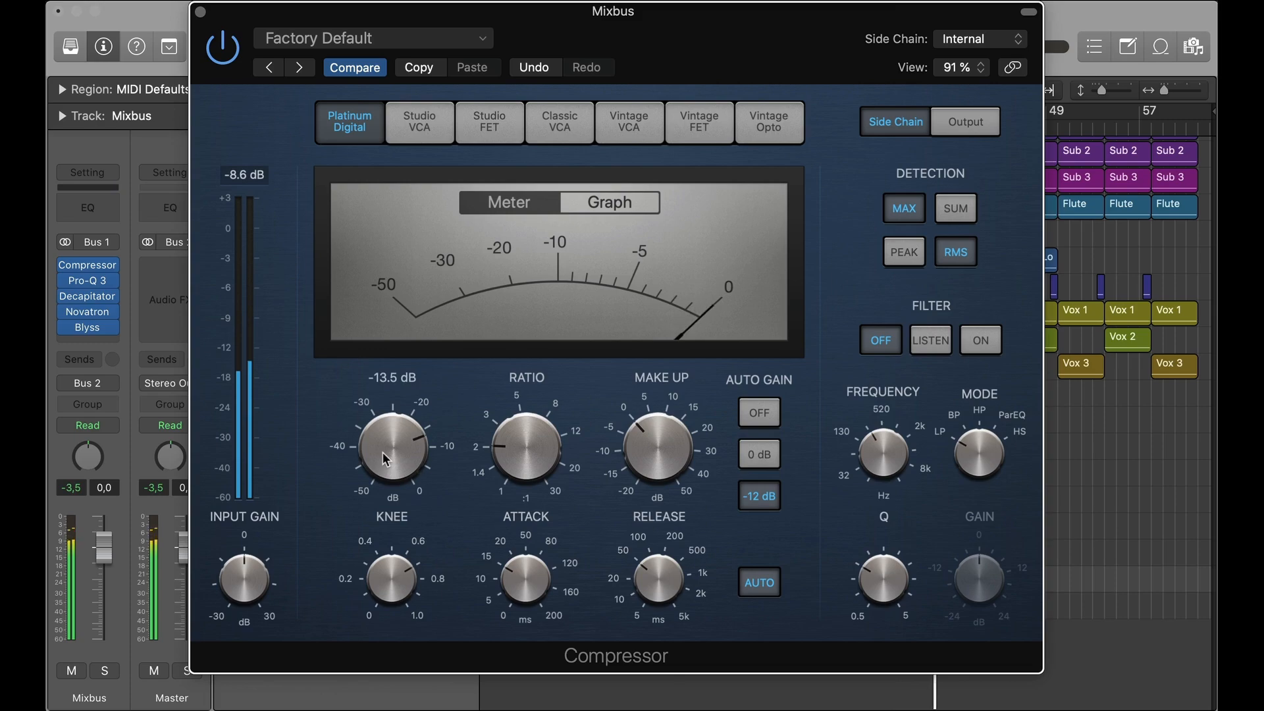
pyautogui.press('space')
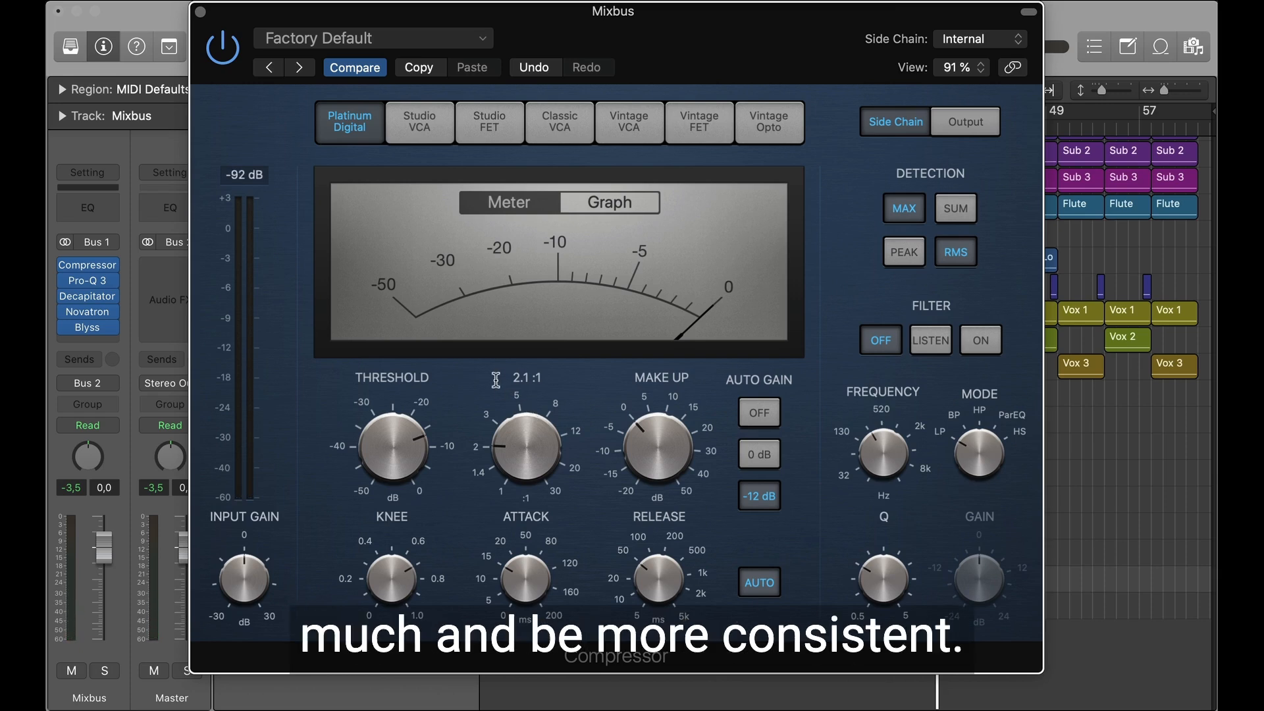
# Step: Close the Compressor and replace it on the Mixbus with FabFilter Pro MB in stereo
pyautogui.click(200, 11)
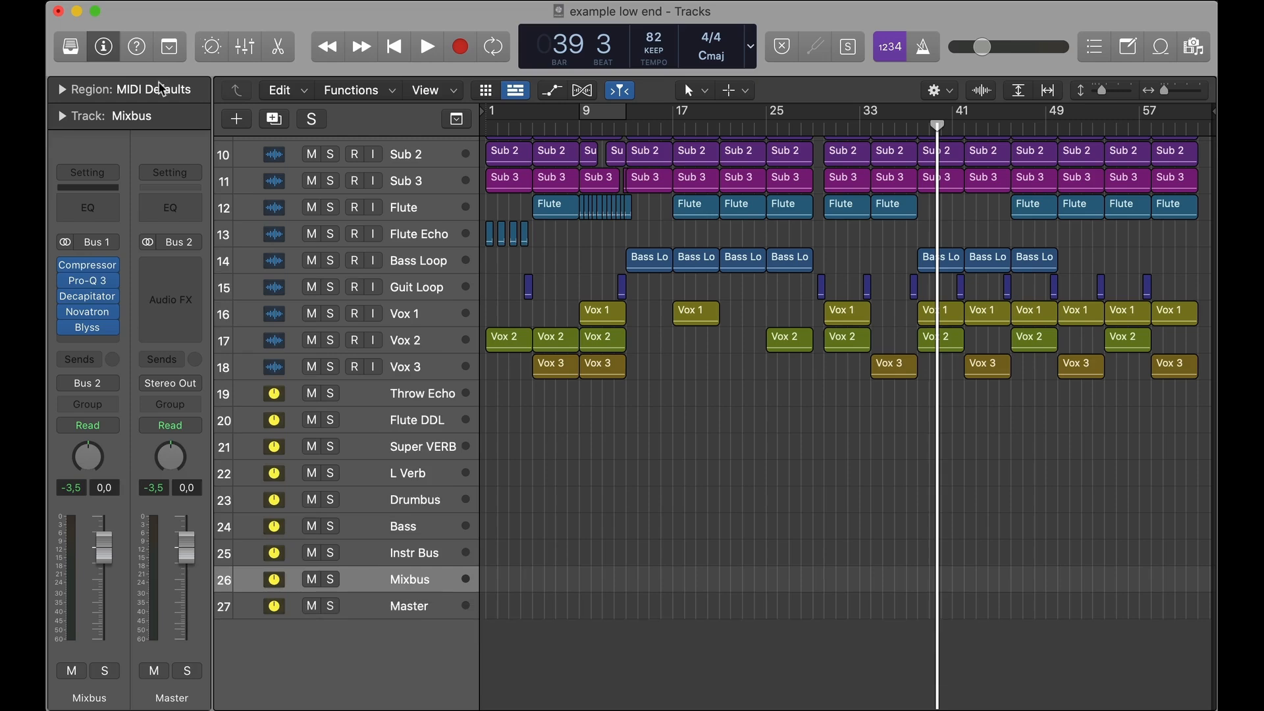
pyautogui.click(98, 265)
pyautogui.moveTo(153, 680)
pyautogui.moveTo(342, 396)
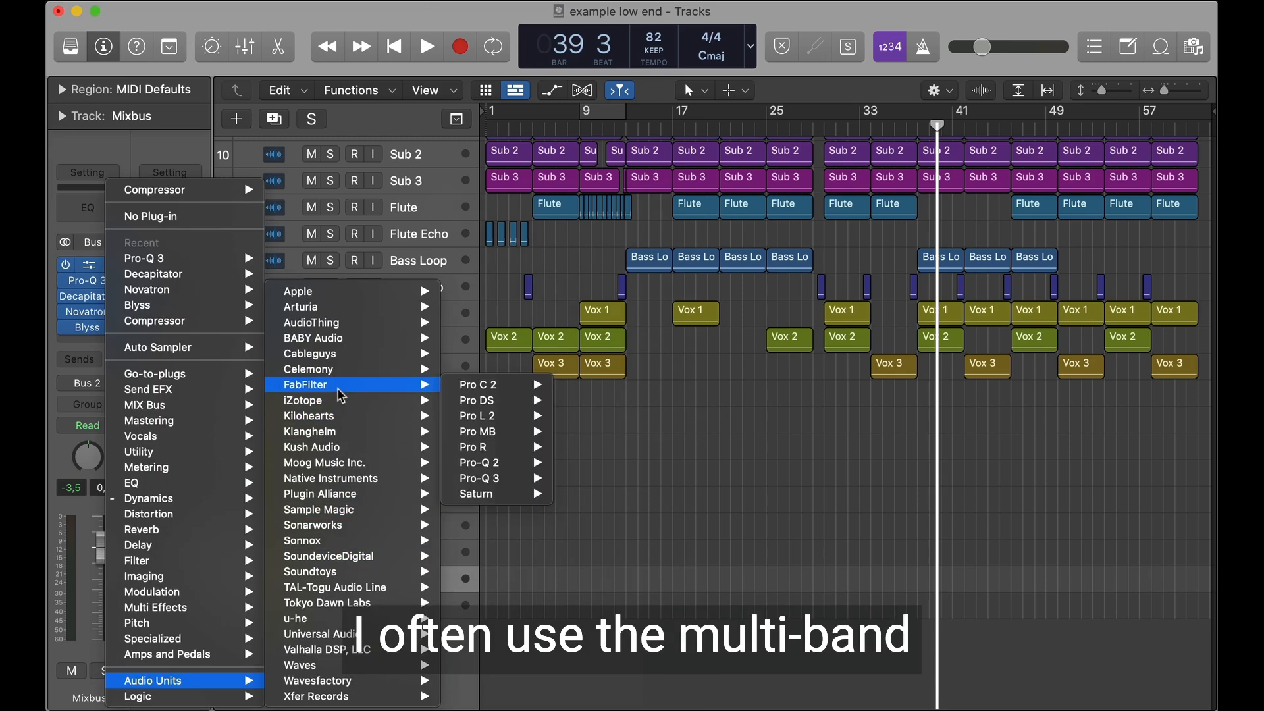
pyautogui.moveTo(500, 431)
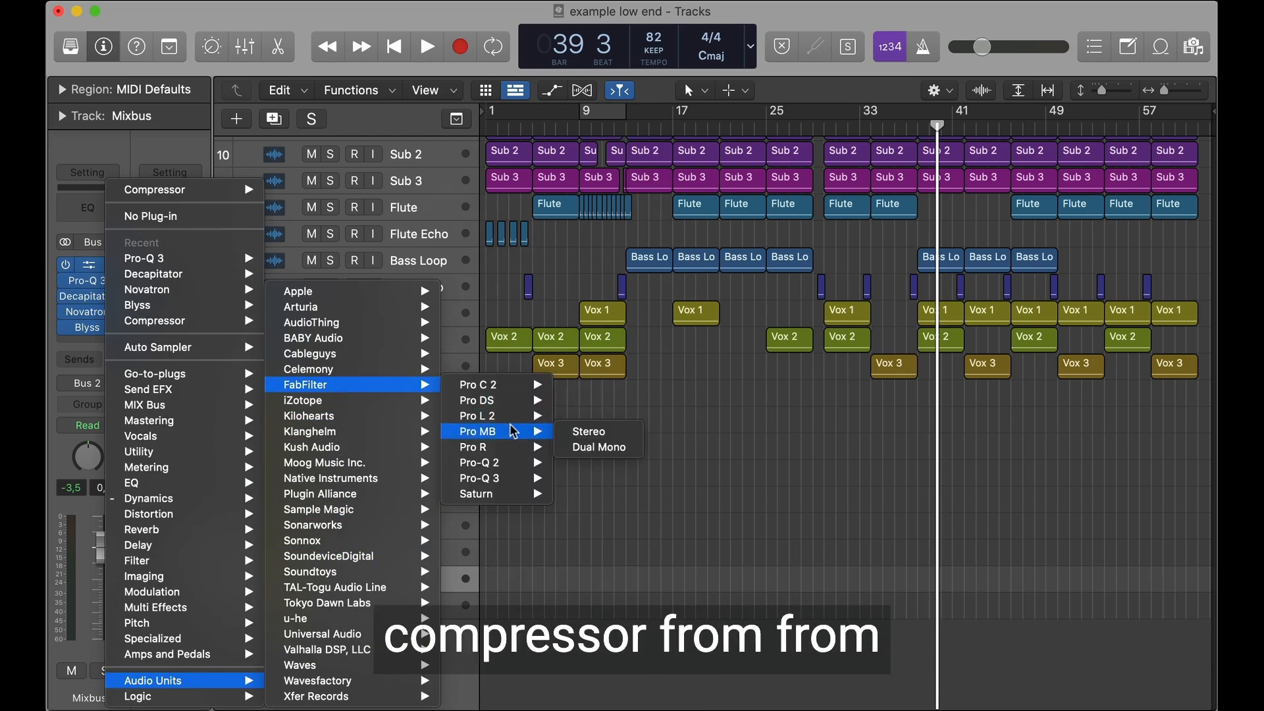
pyautogui.click(590, 432)
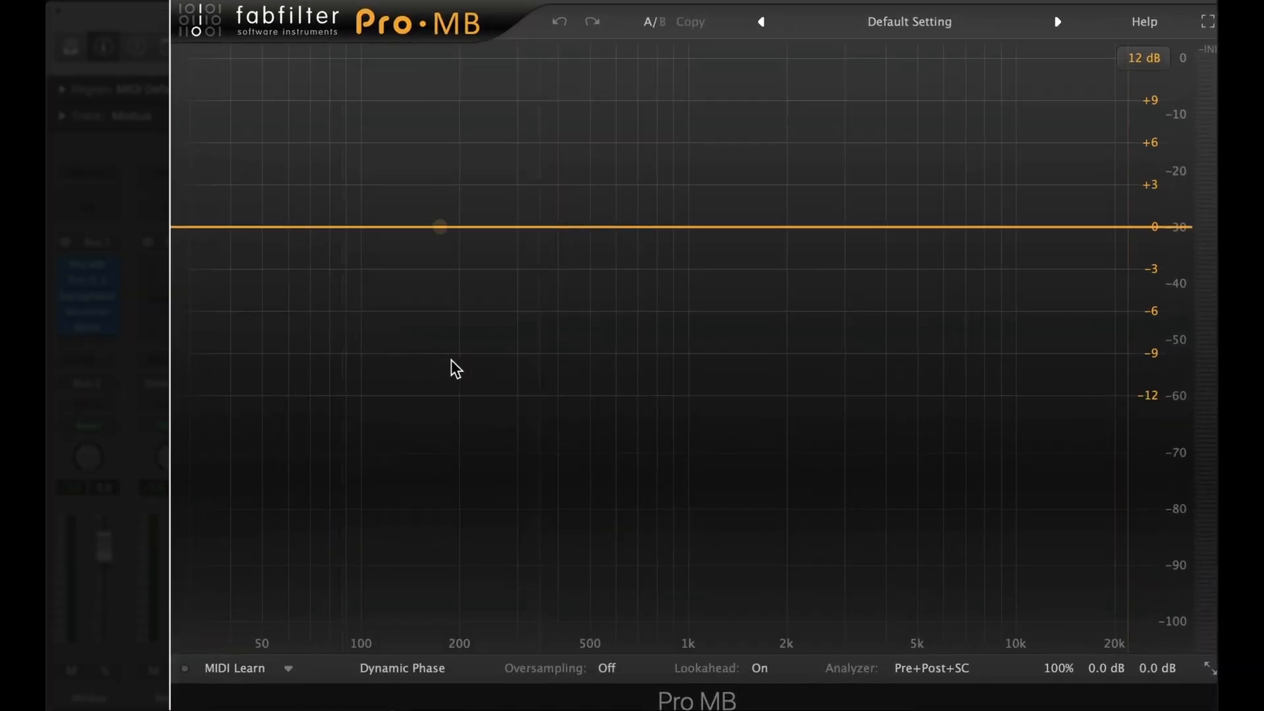
# Step: Add a Pro MB compression band for the low end and lower its threshold to -27.24 dB during playback
pyautogui.click(292, 161)
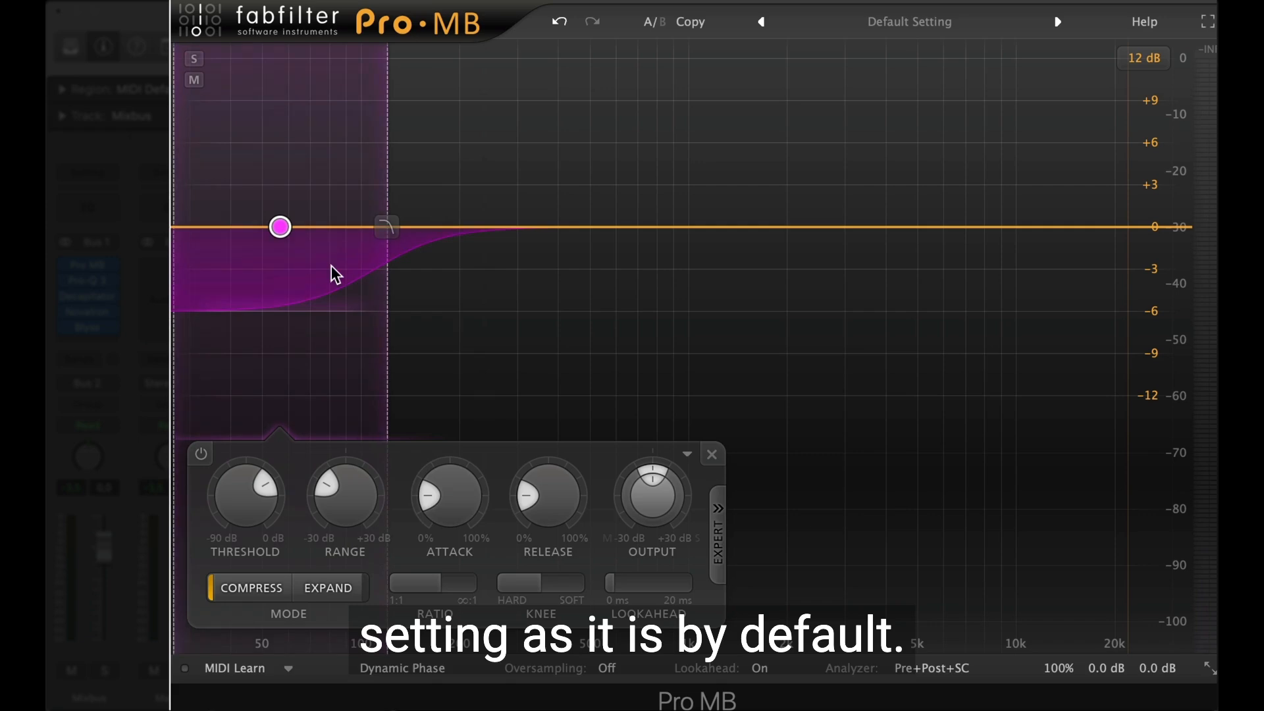
pyautogui.press('space')
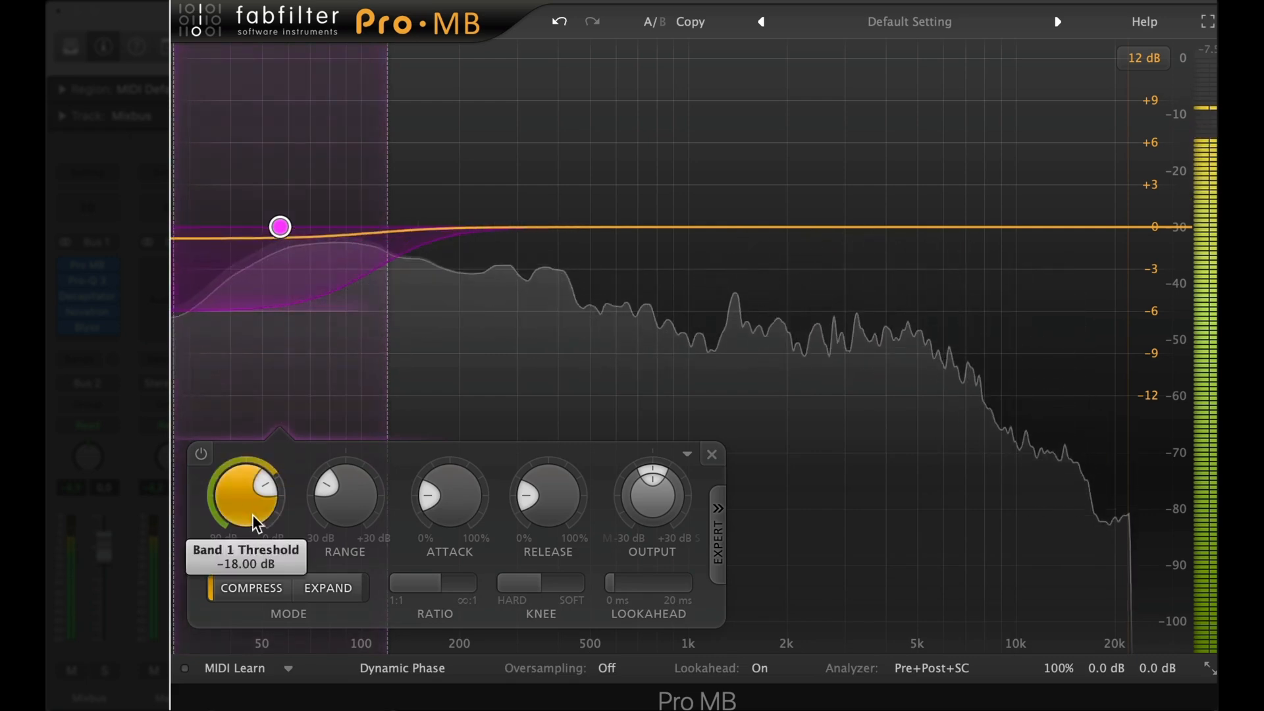
pyautogui.scroll(-10, 241, 482)
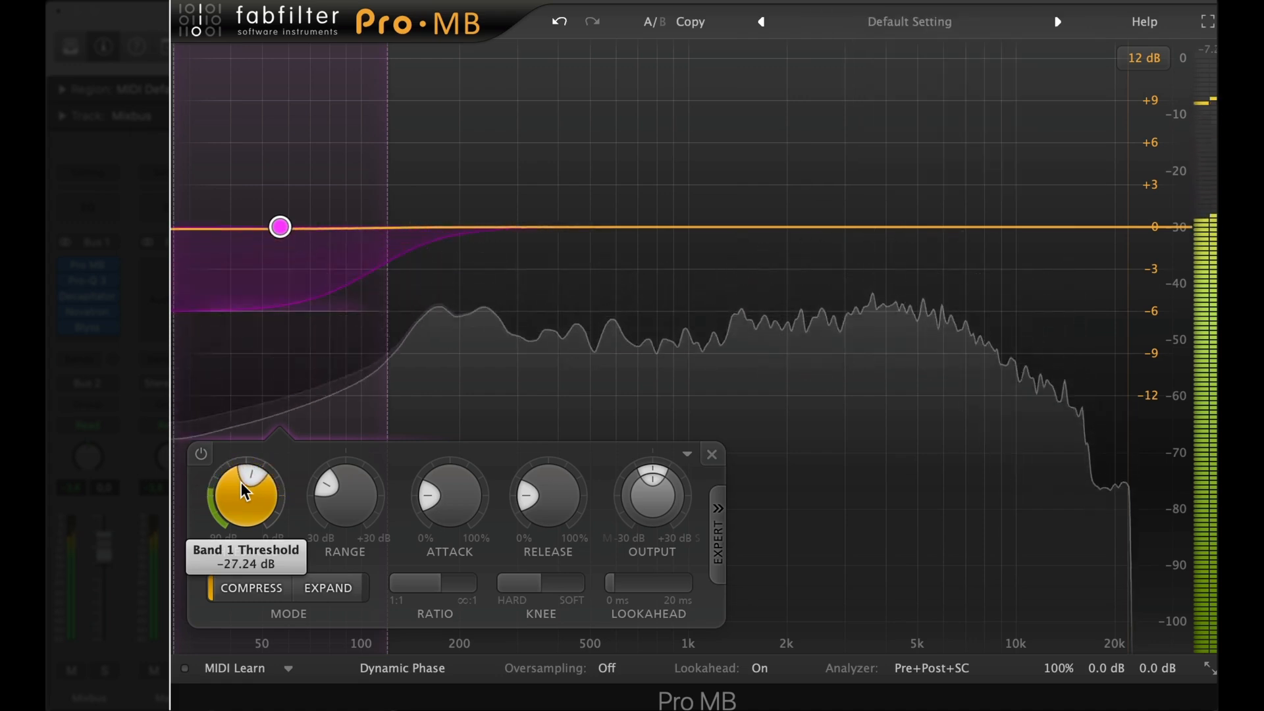
# Step: Raise the low band's output level to +1.54 dB as make-up gain and close Pro MB
pyautogui.scroll(5, 653, 491)
pyautogui.scroll(3, 653, 491)
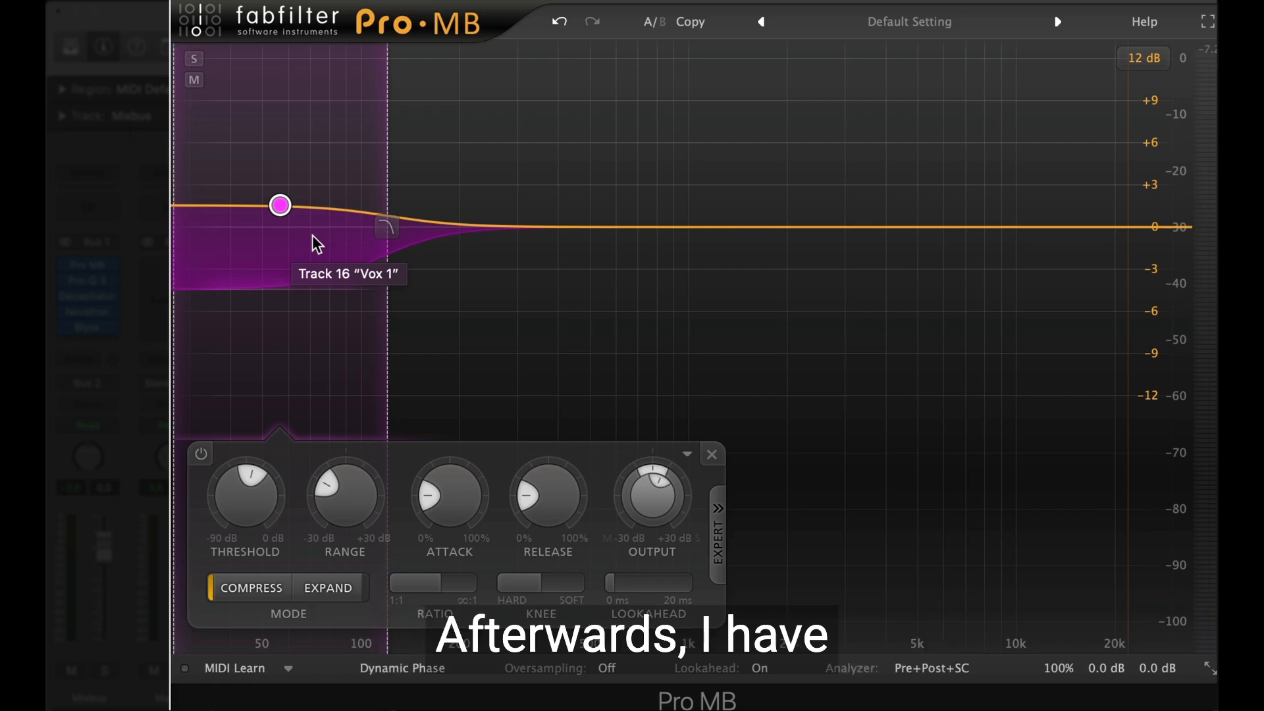
pyautogui.moveTo(635, 498)
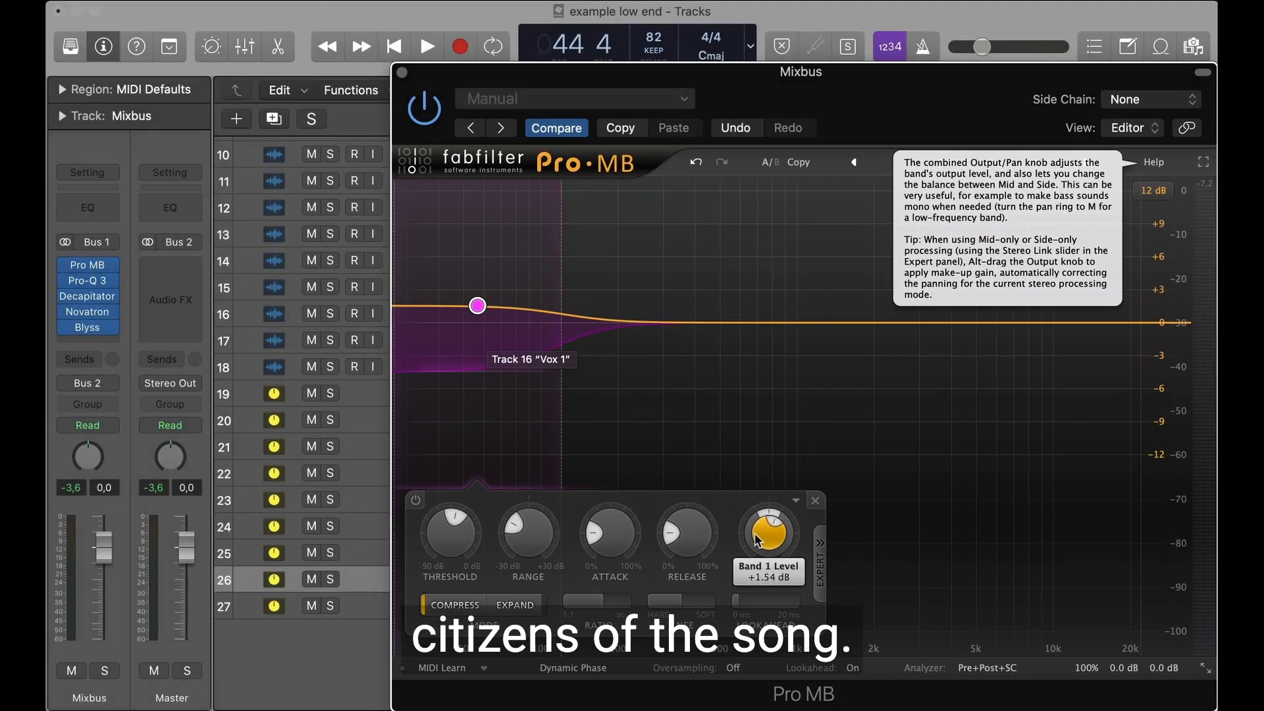
pyautogui.click(402, 72)
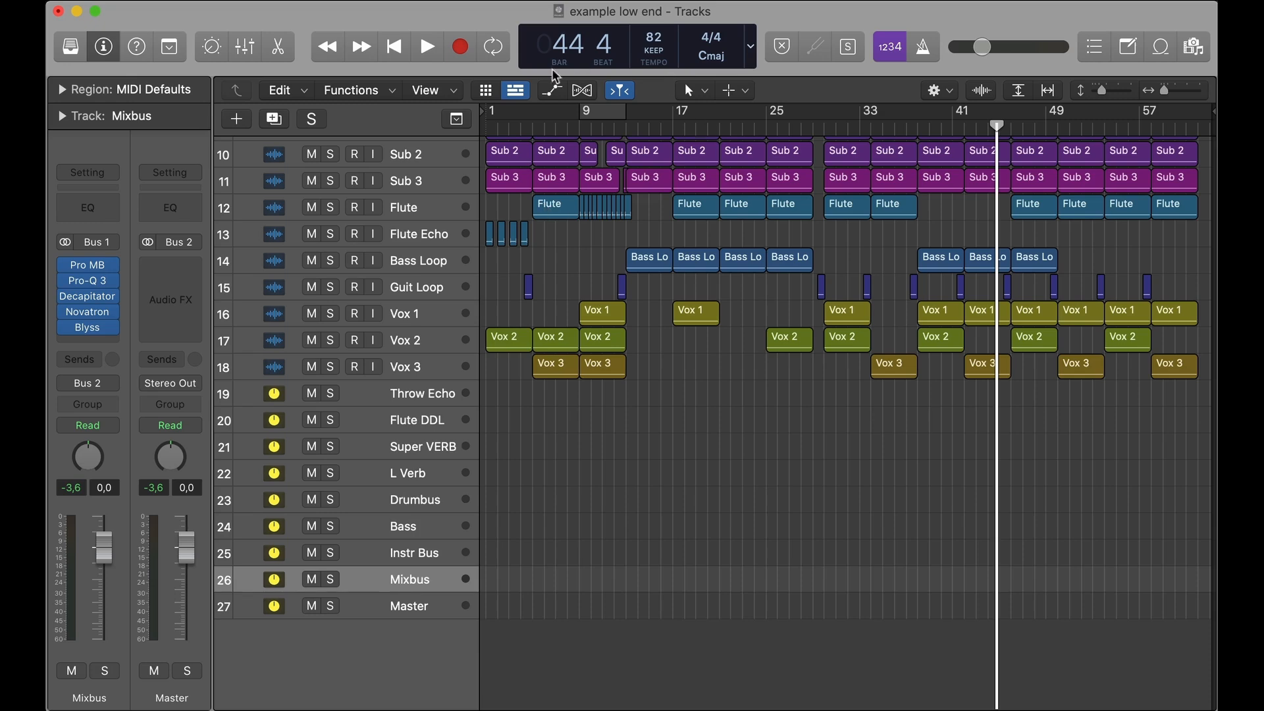
# Step: Move the playhead to bar 9 and play the full mix, following the Sub Hit and Sub tracks
pyautogui.moveTo(574, 130)
pyautogui.mouseDown()
pyautogui.moveTo(557, 127)
pyautogui.moveTo(593, 127)
pyautogui.moveTo(579, 125)
pyautogui.mouseUp()
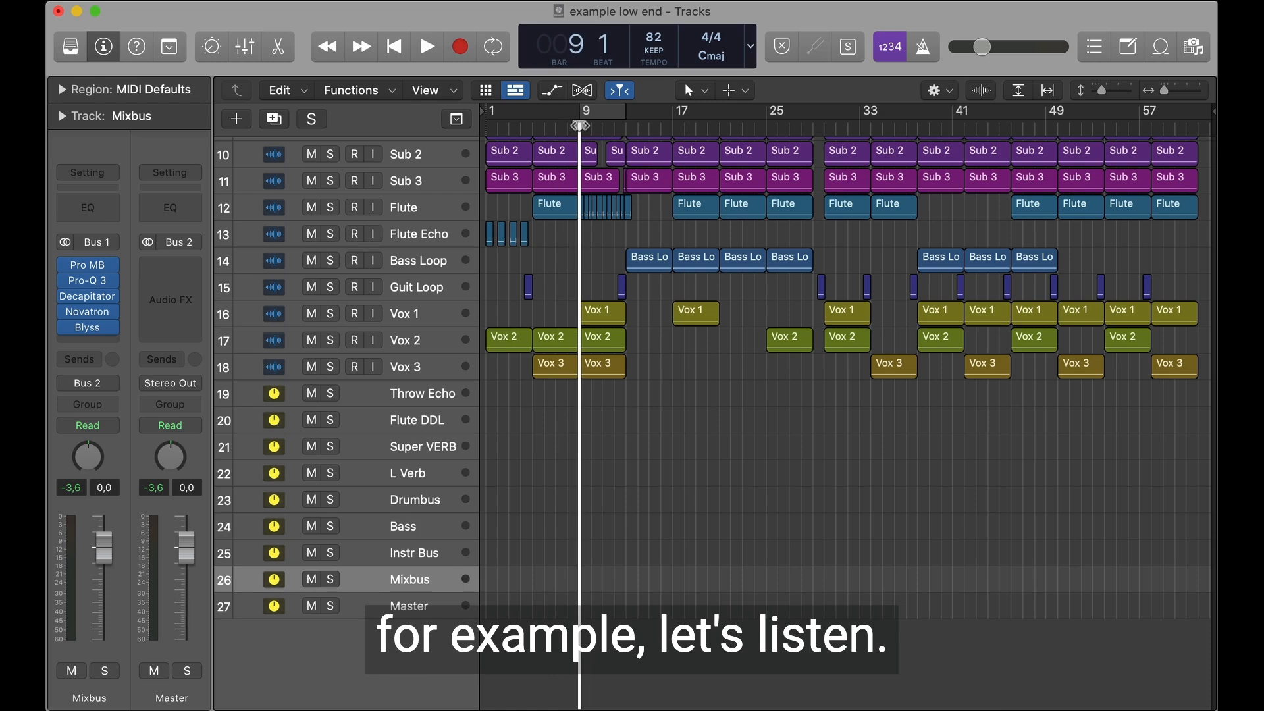
pyautogui.press('space')
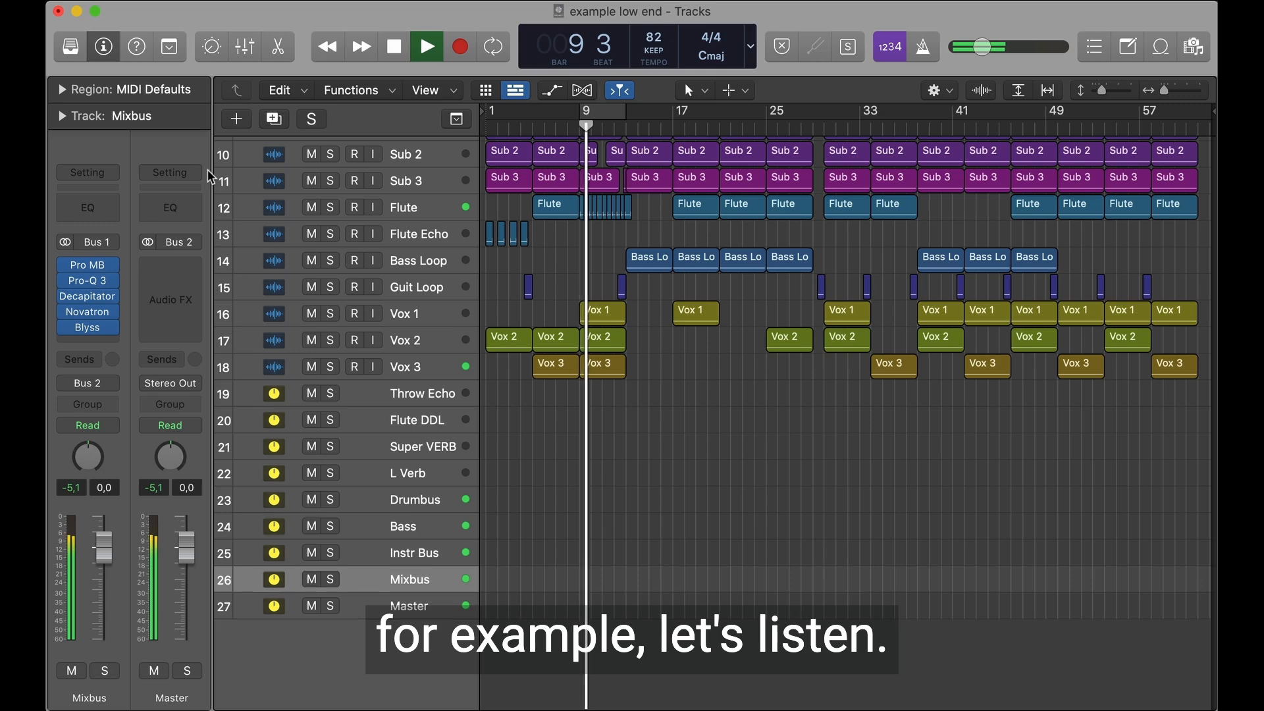
pyautogui.scroll(3, 641, 310)
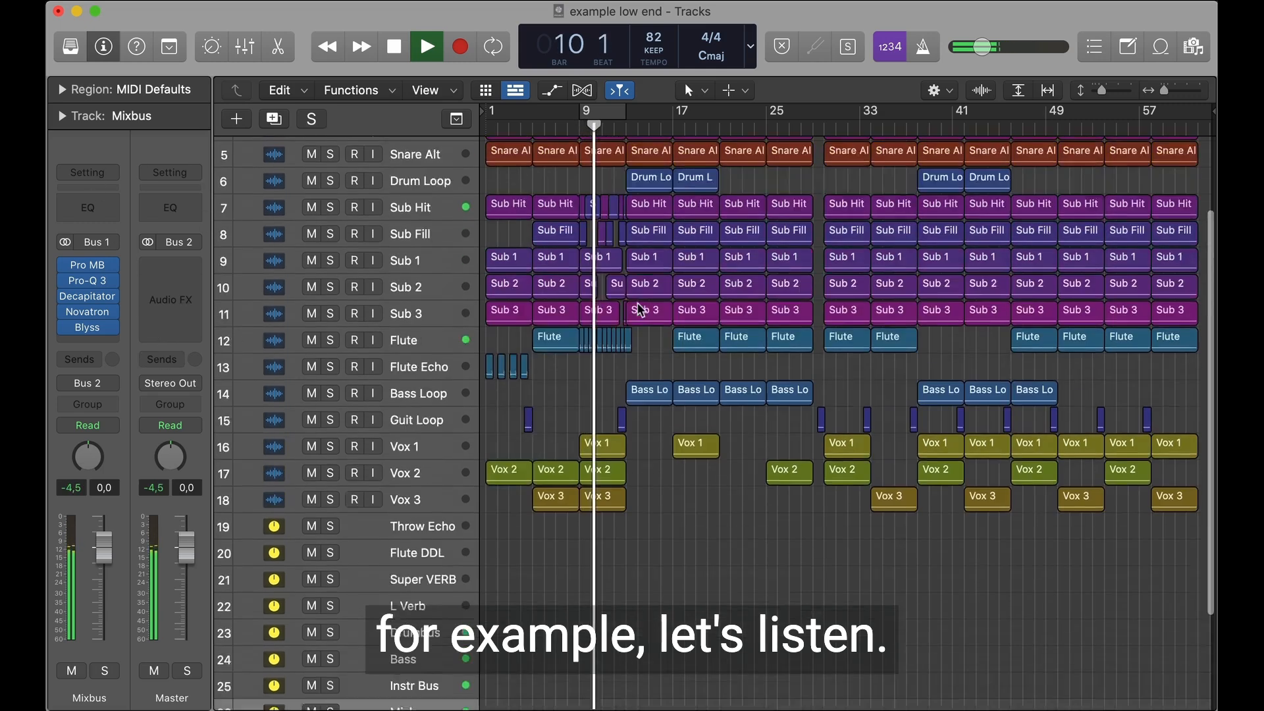
# Step: Stop the full-mix playback and bypass the Pro MB plug-in on the Mixbus
pyautogui.scroll(3, 641, 309)
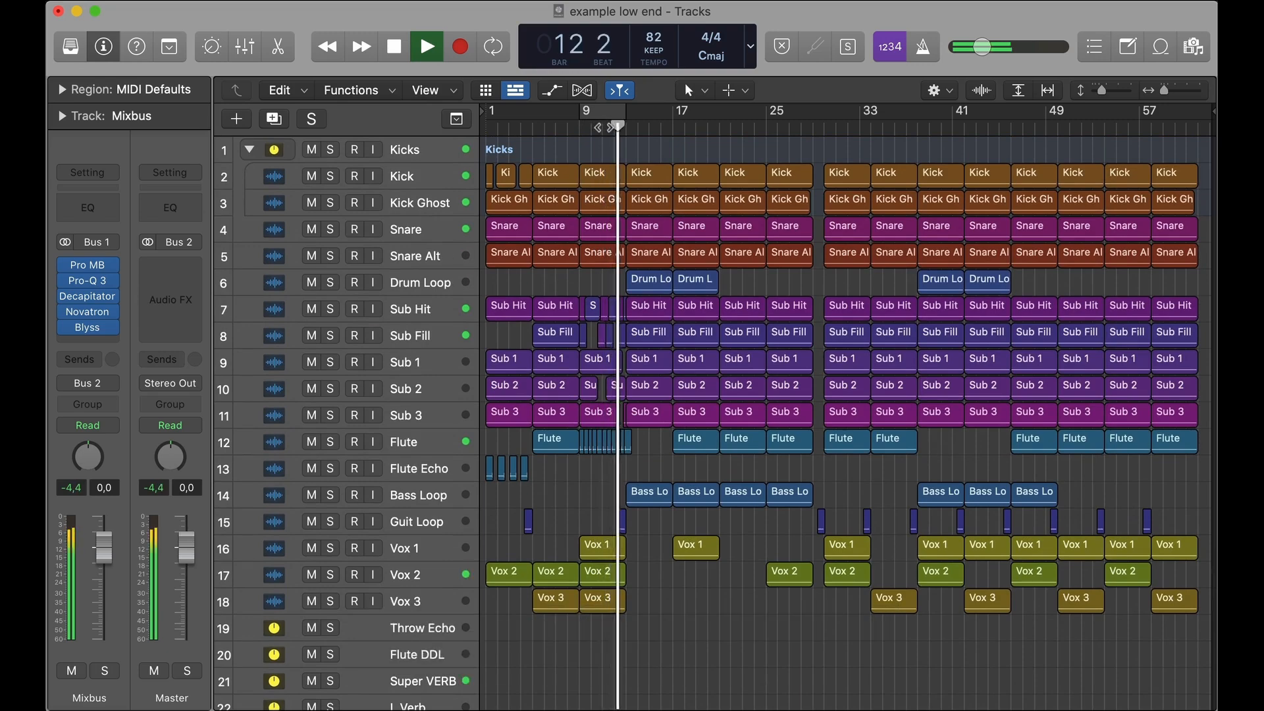
pyautogui.press('space')
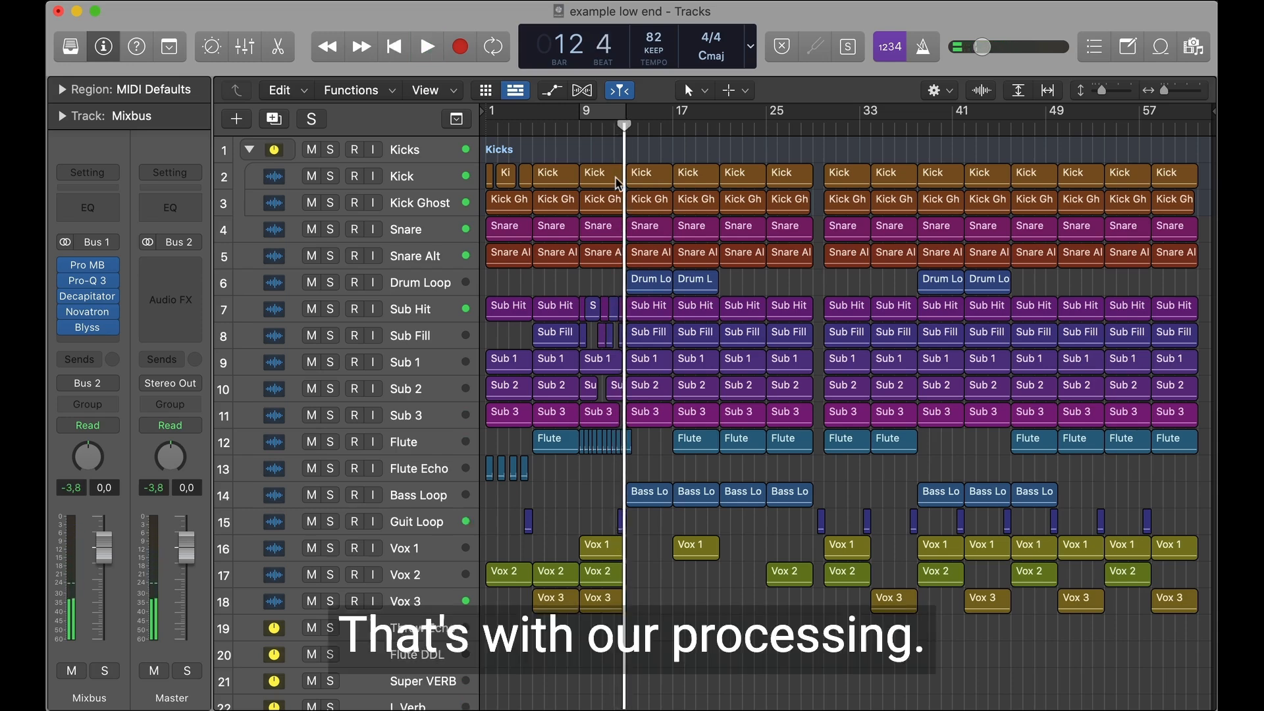
pyautogui.moveTo(82, 270)
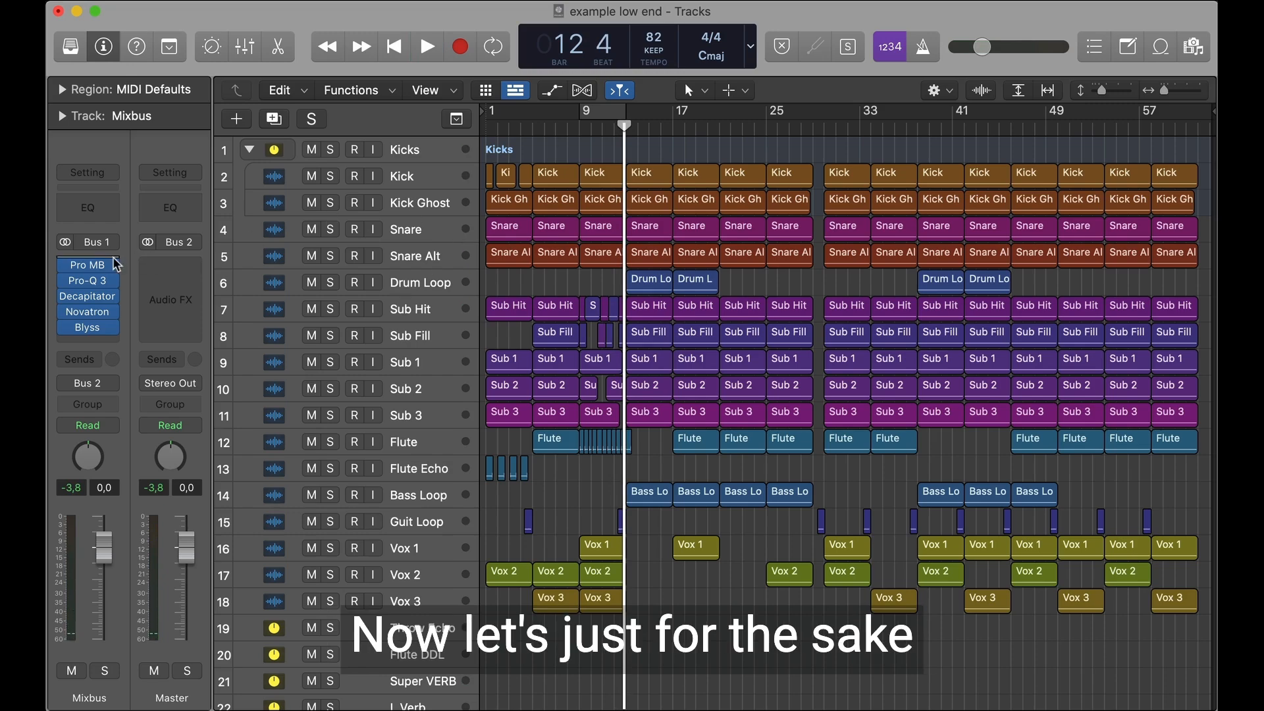
pyautogui.click(67, 270)
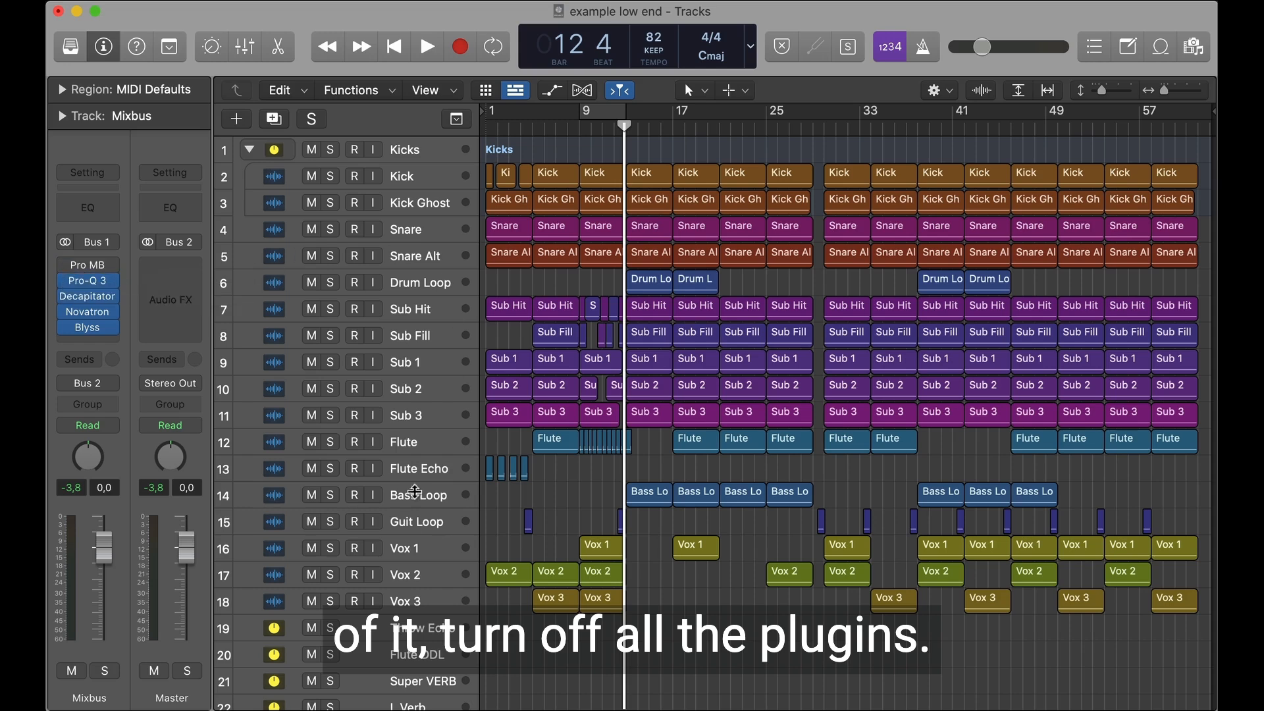
# Step: Select the Bass bus, bypass its Pro-Q 3 and Trackspacer, and play the mix from about bar 9 for comparison
pyautogui.scroll(-8, 408, 531)
pyautogui.scroll(1, 407, 530)
pyautogui.click(407, 527)
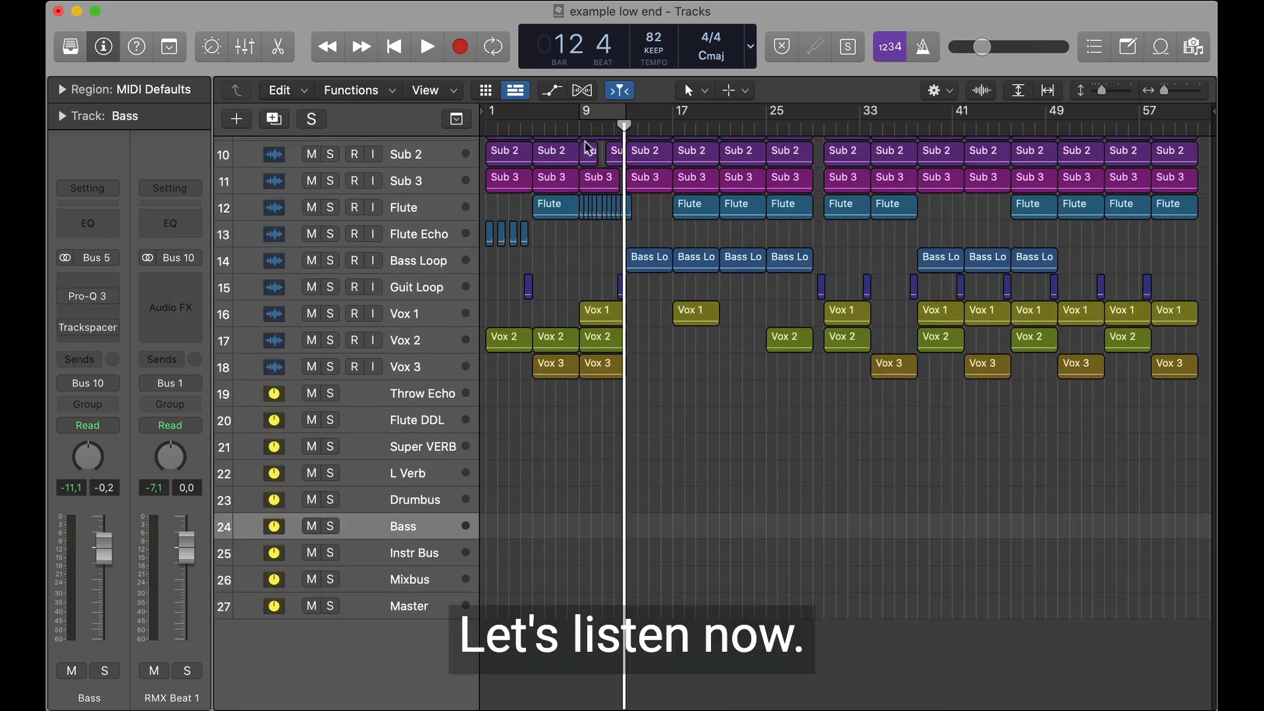
pyautogui.press('space')
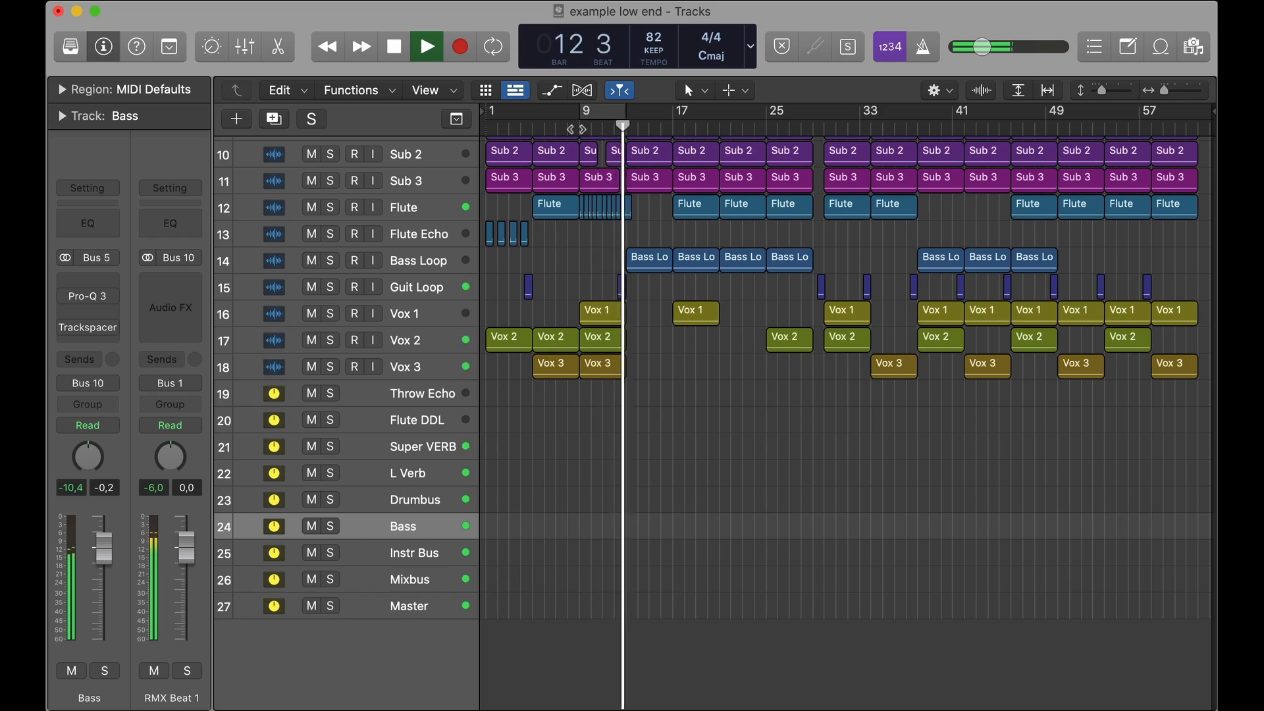
pyautogui.press('space')
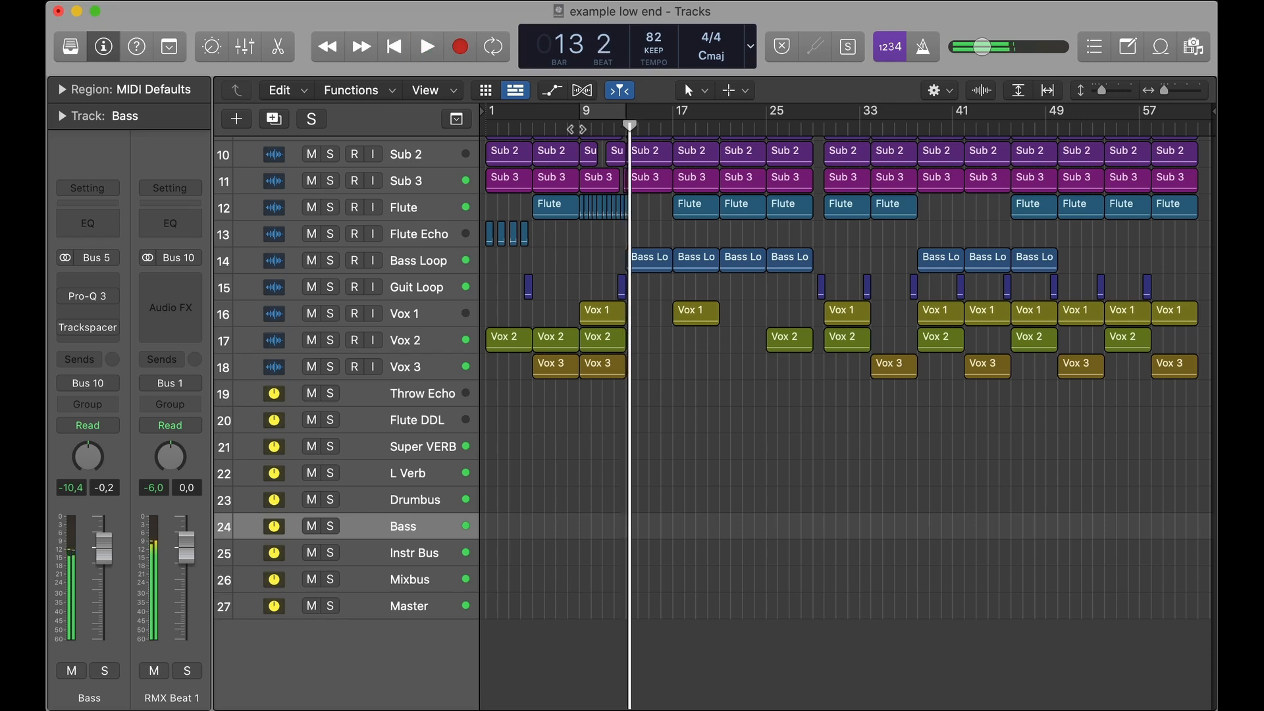